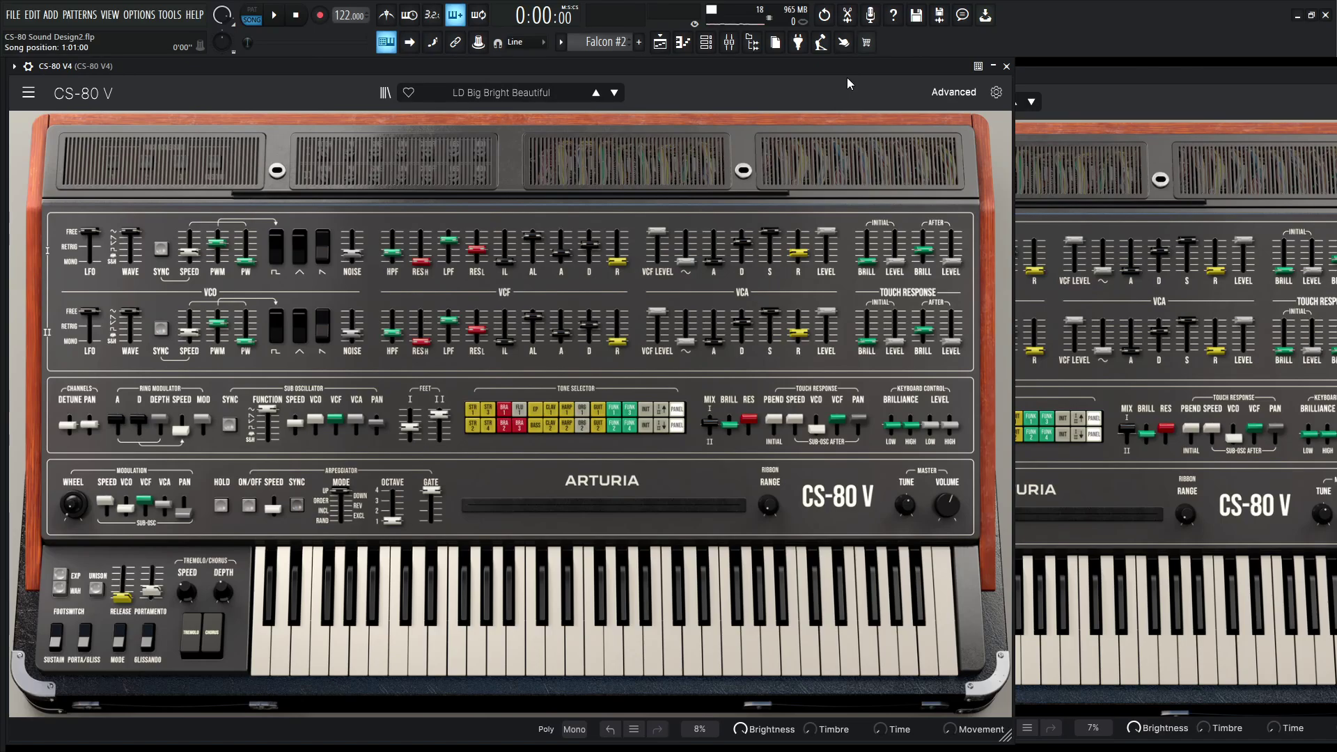
Play and stop the LD Big Bright Beautiful preset twice to hear it.
key("space")
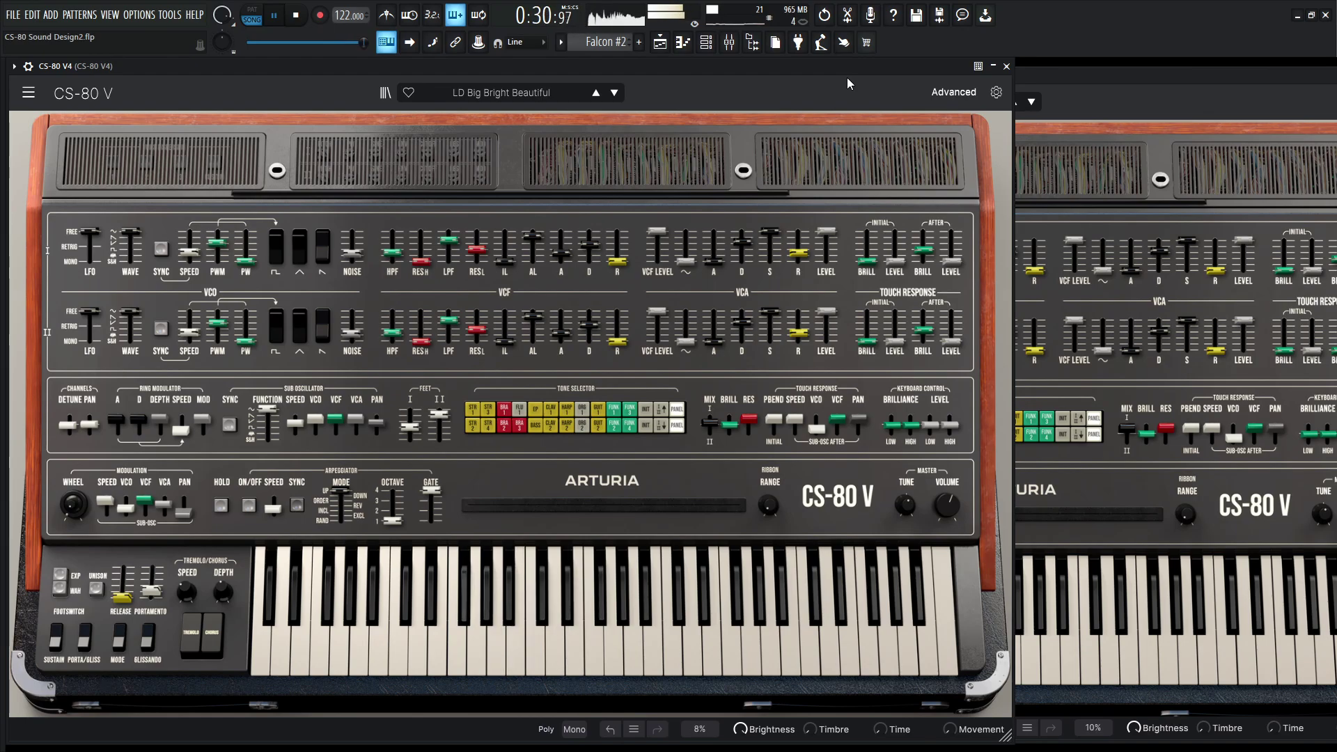
key("space")
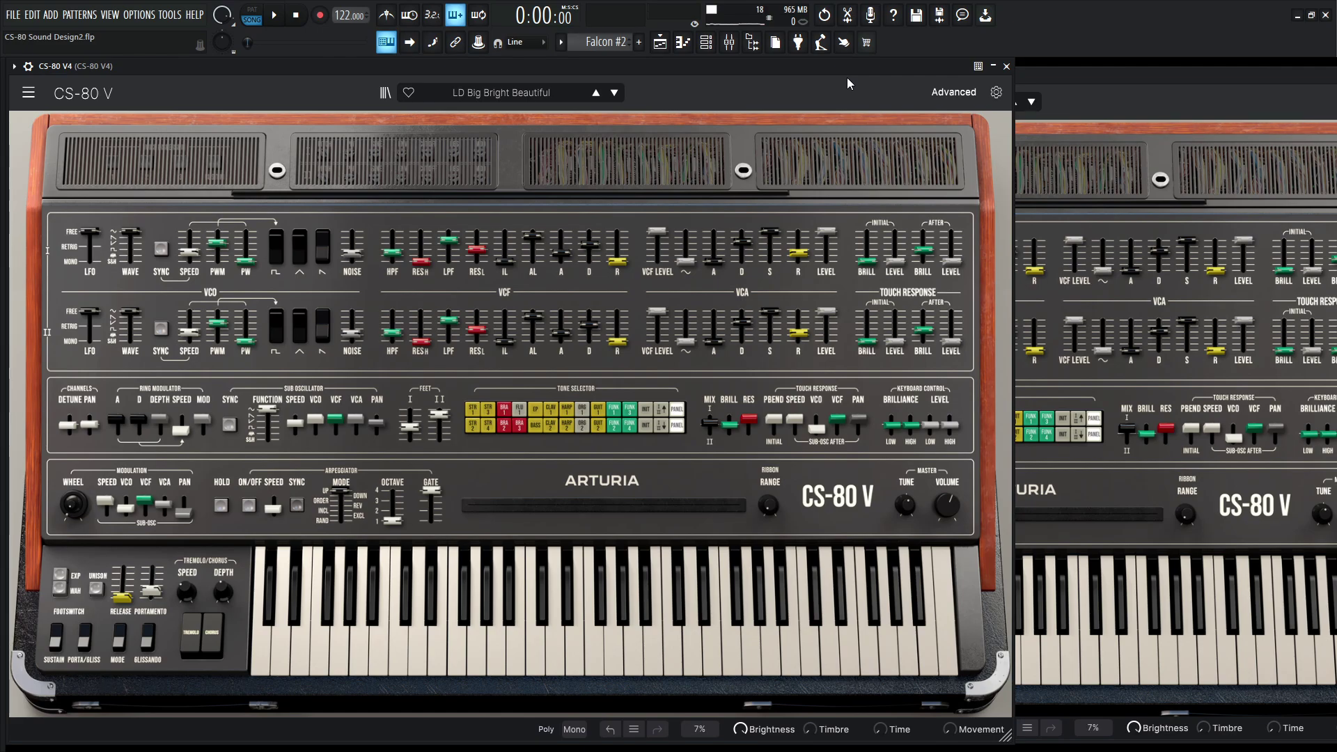
key("space")
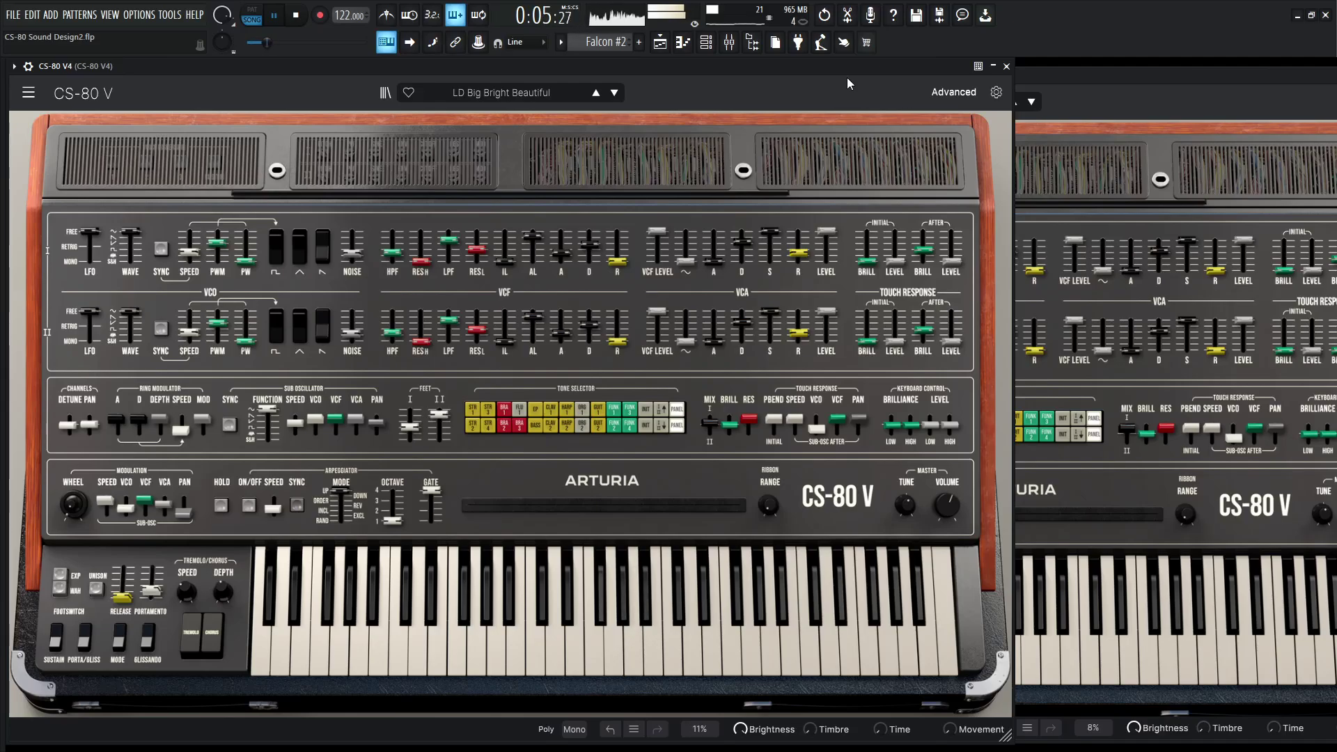
key("space")
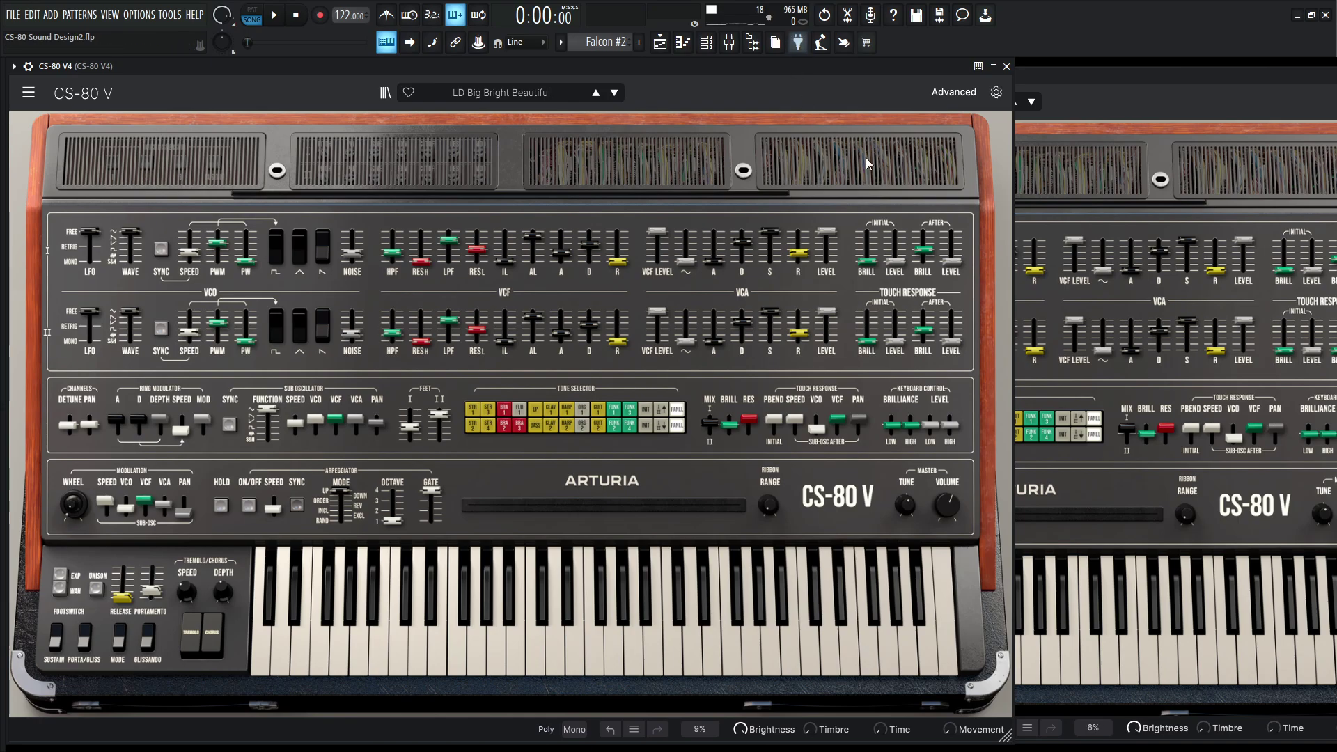
Reposition the second CS-80 V window, then bring the reference instance back in front.
left_click(1177, 75)
left_click(445, 102)
left_click(474, 121)
left_click_drag(673, 74, 602, 65)
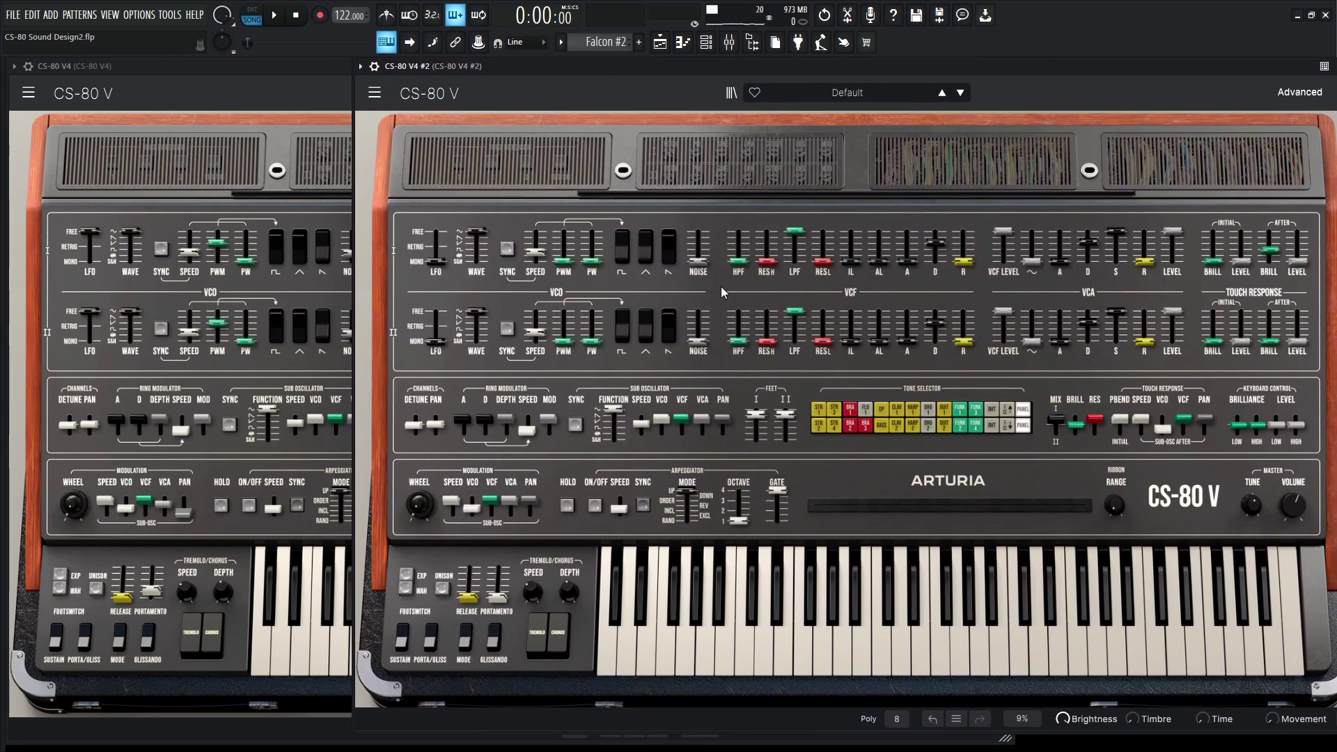
left_click(269, 73)
Turn off the reference instance's Effects section, check the mixer sends, and audition it dry.
left_click(953, 92)
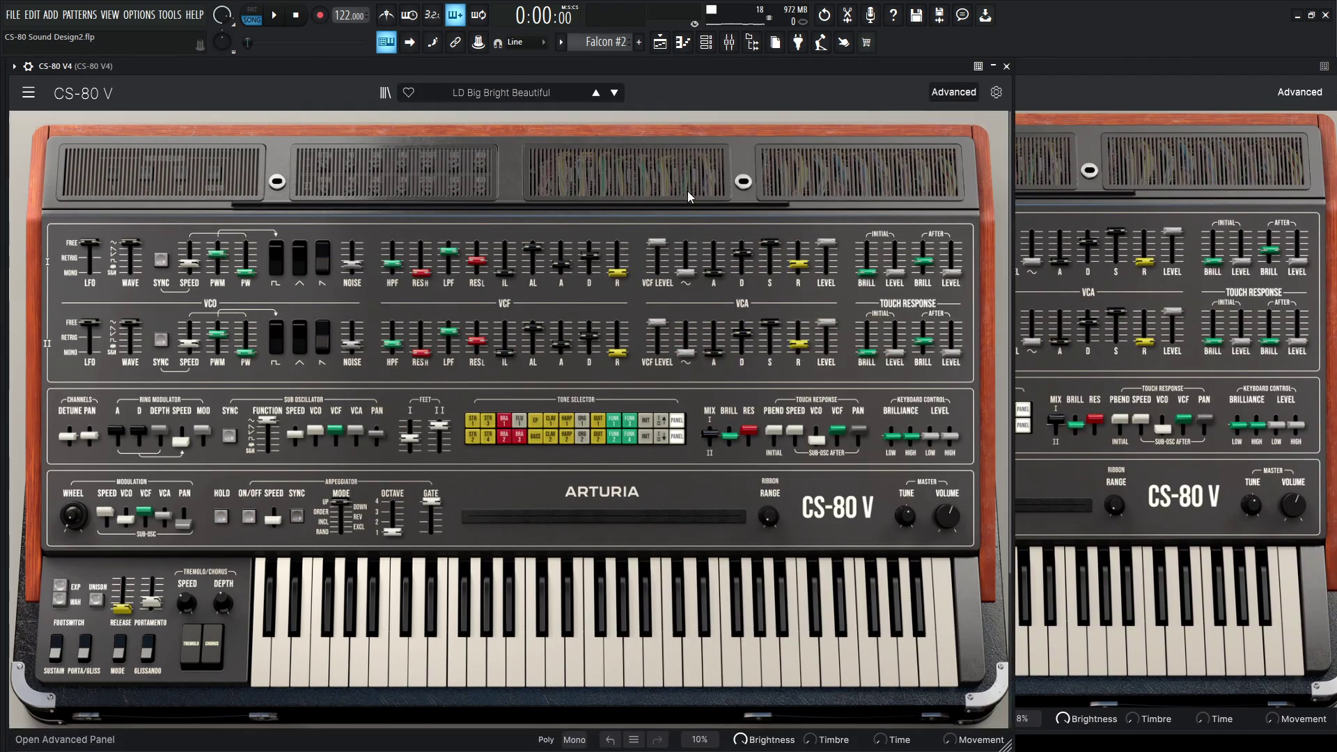
left_click(120, 323)
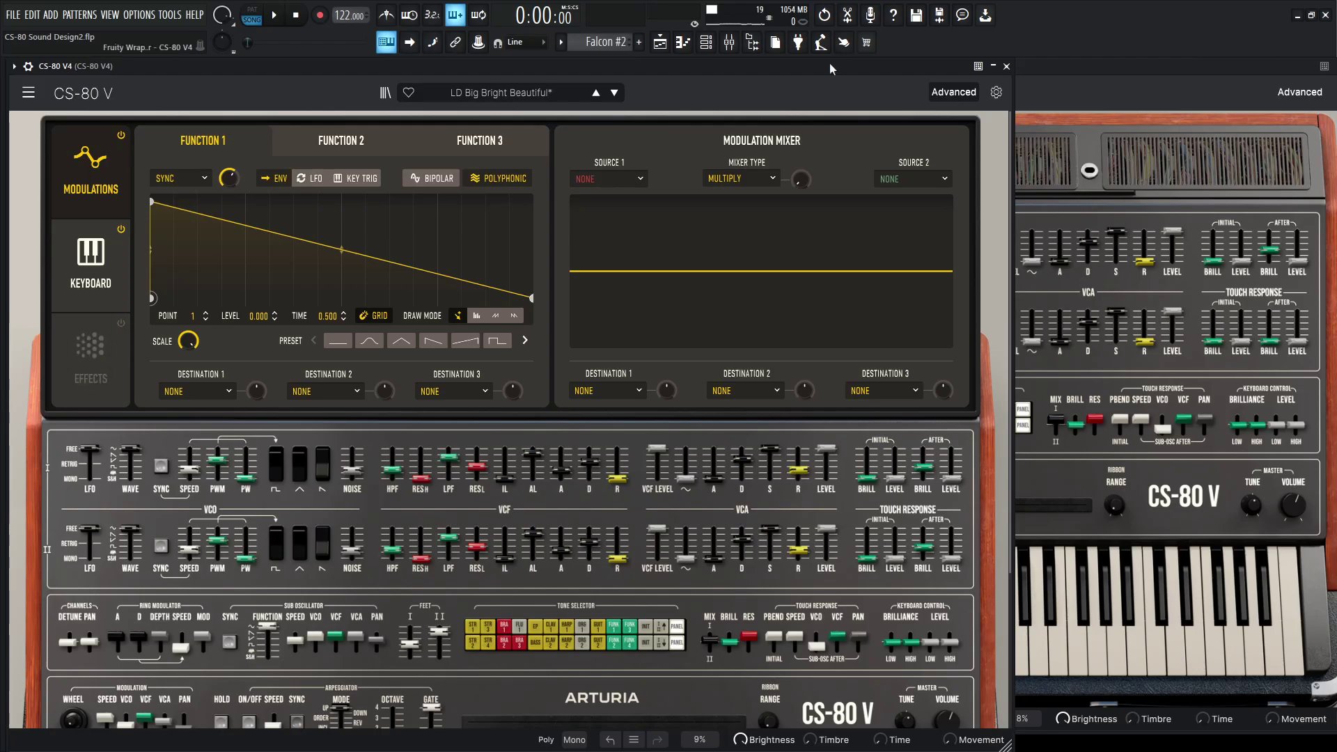
left_click(953, 92)
key("F9")
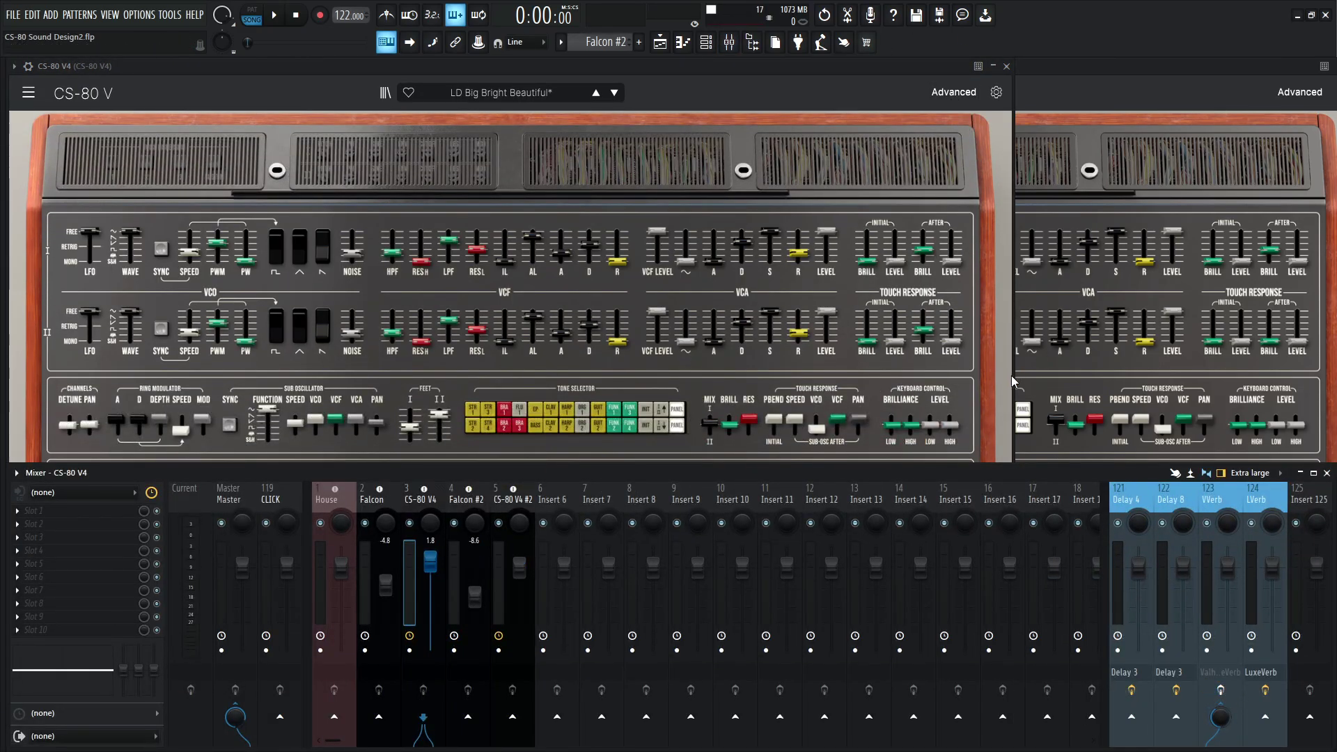
key("F9")
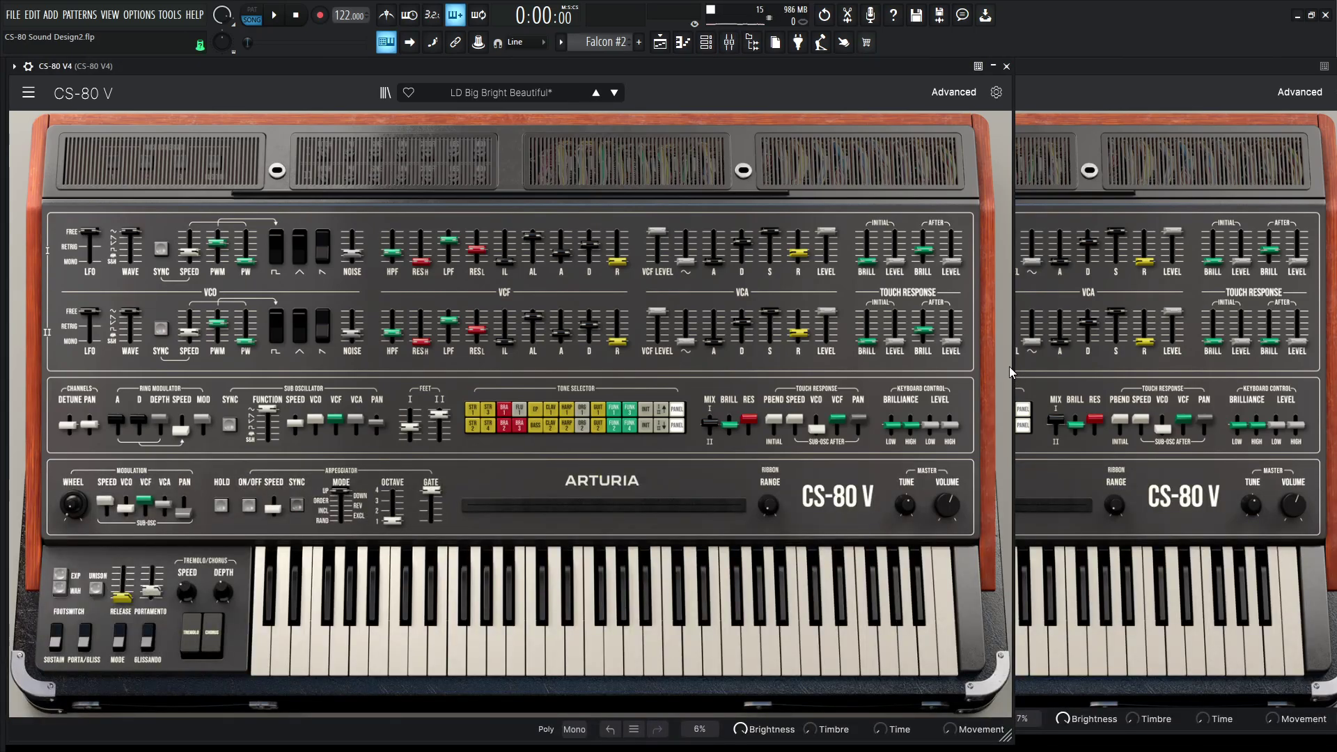
key("space")
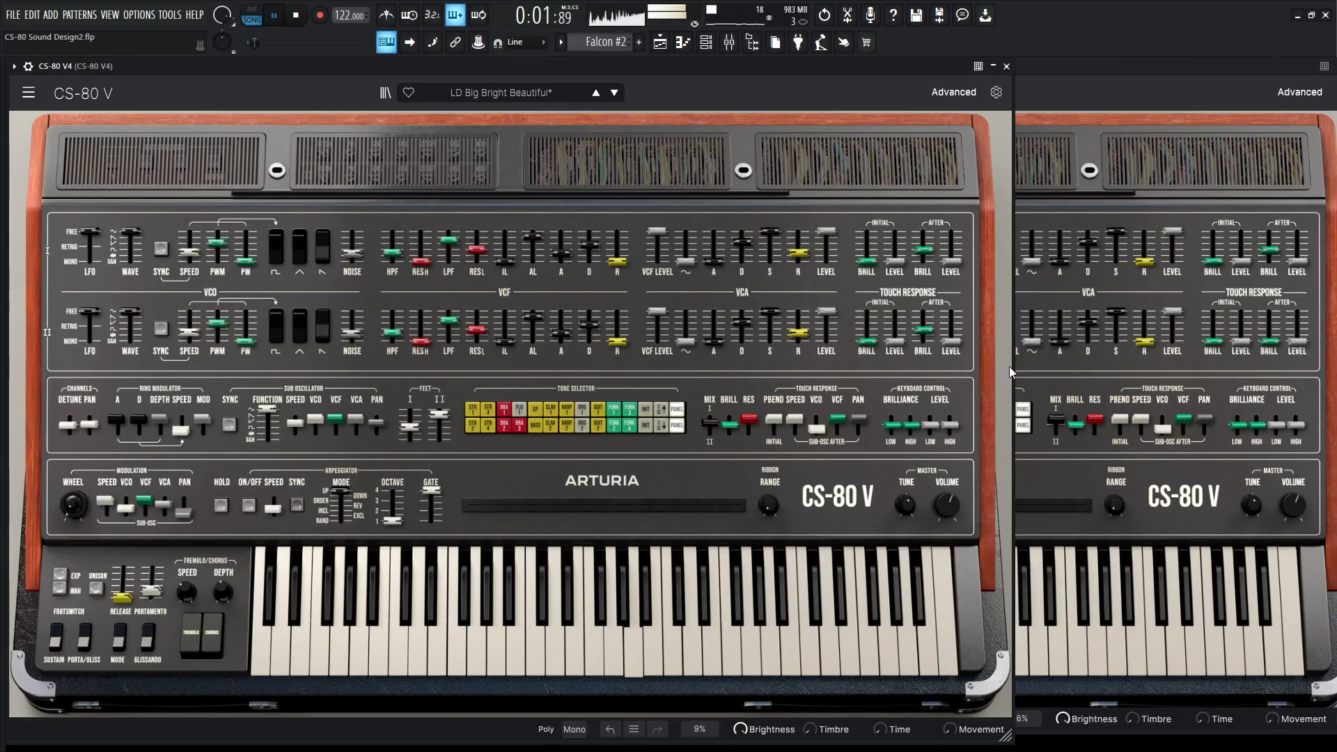
key("space")
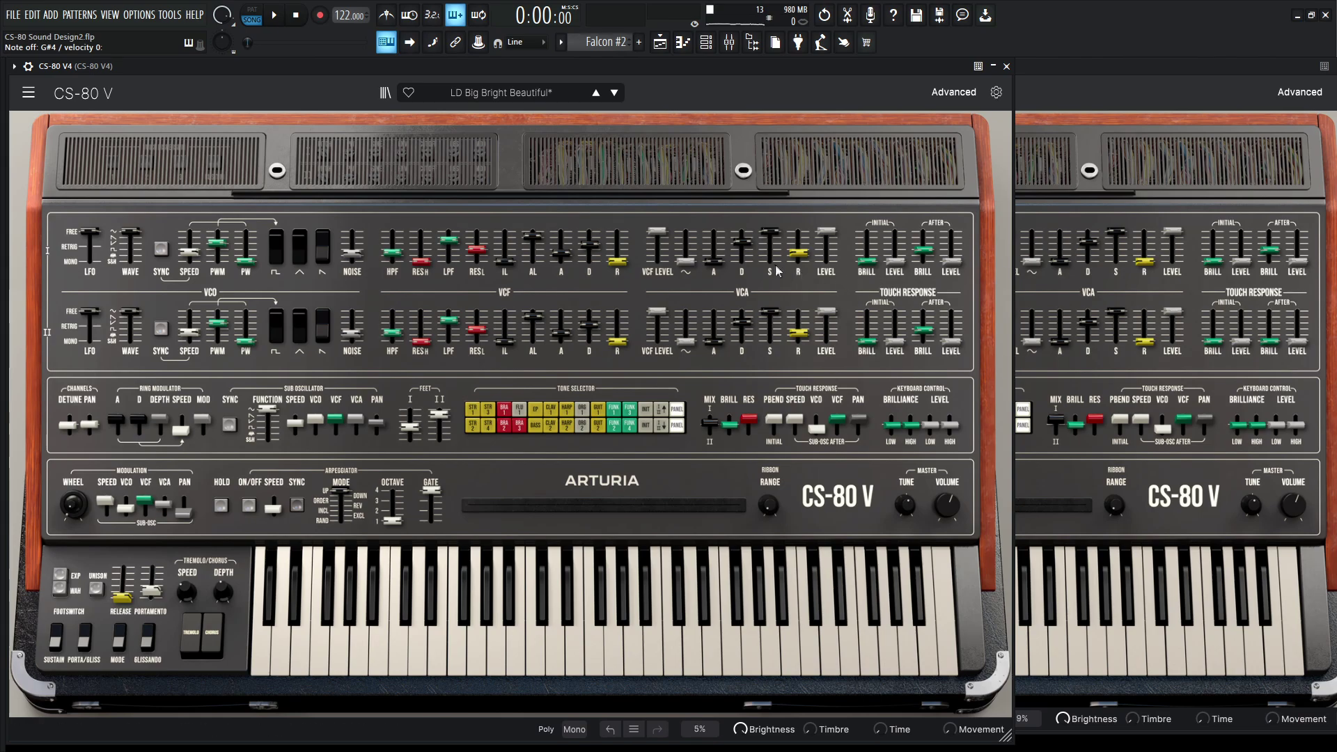
On the second instance, turn off the VCO I saw wave and set the LFO to FREE.
left_click(1069, 94)
left_click(373, 93)
left_click(411, 110)
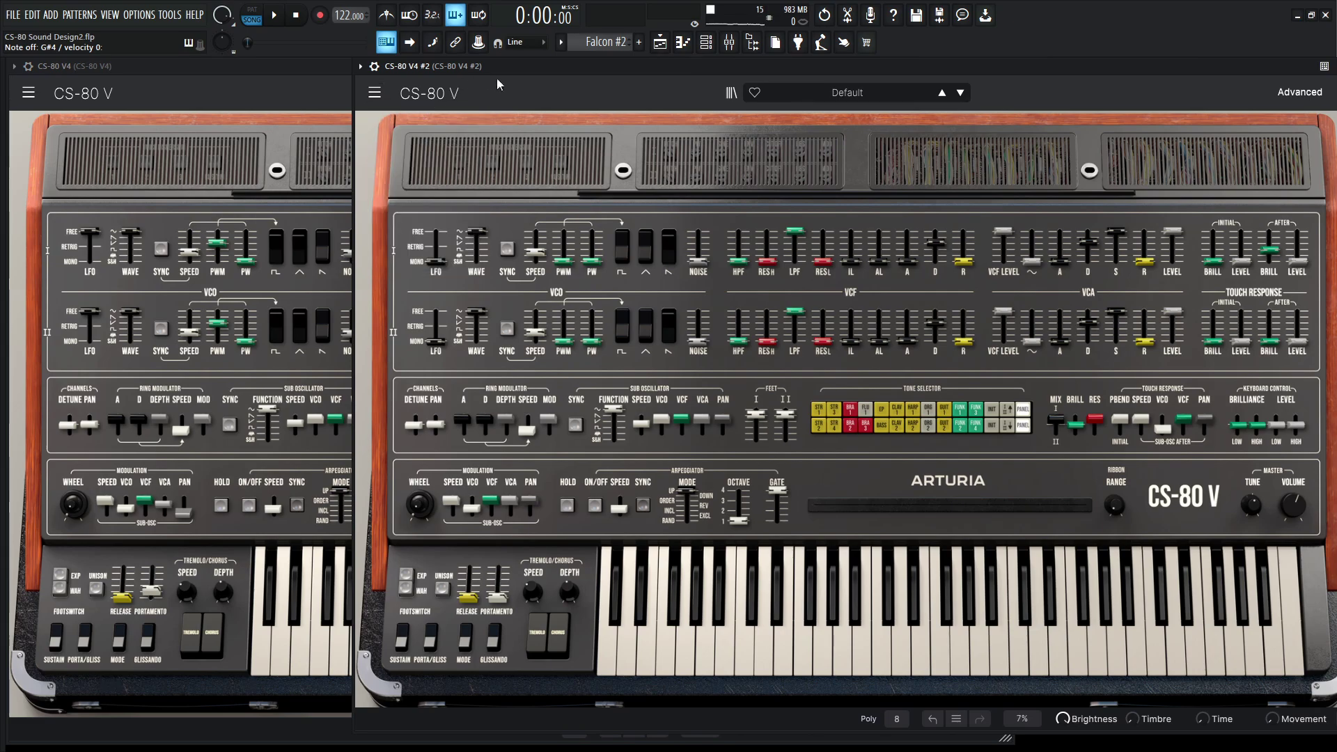
left_click_drag(506, 70, 540, 73)
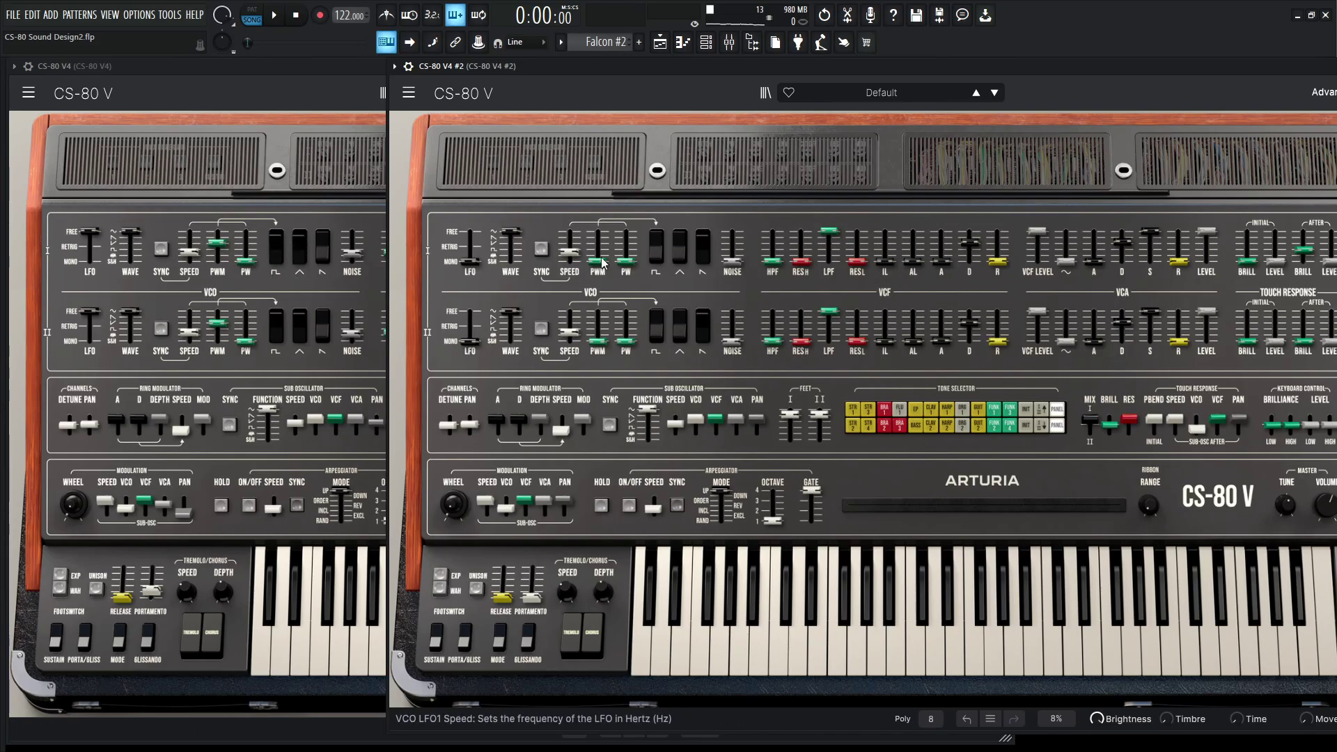
left_click(710, 245)
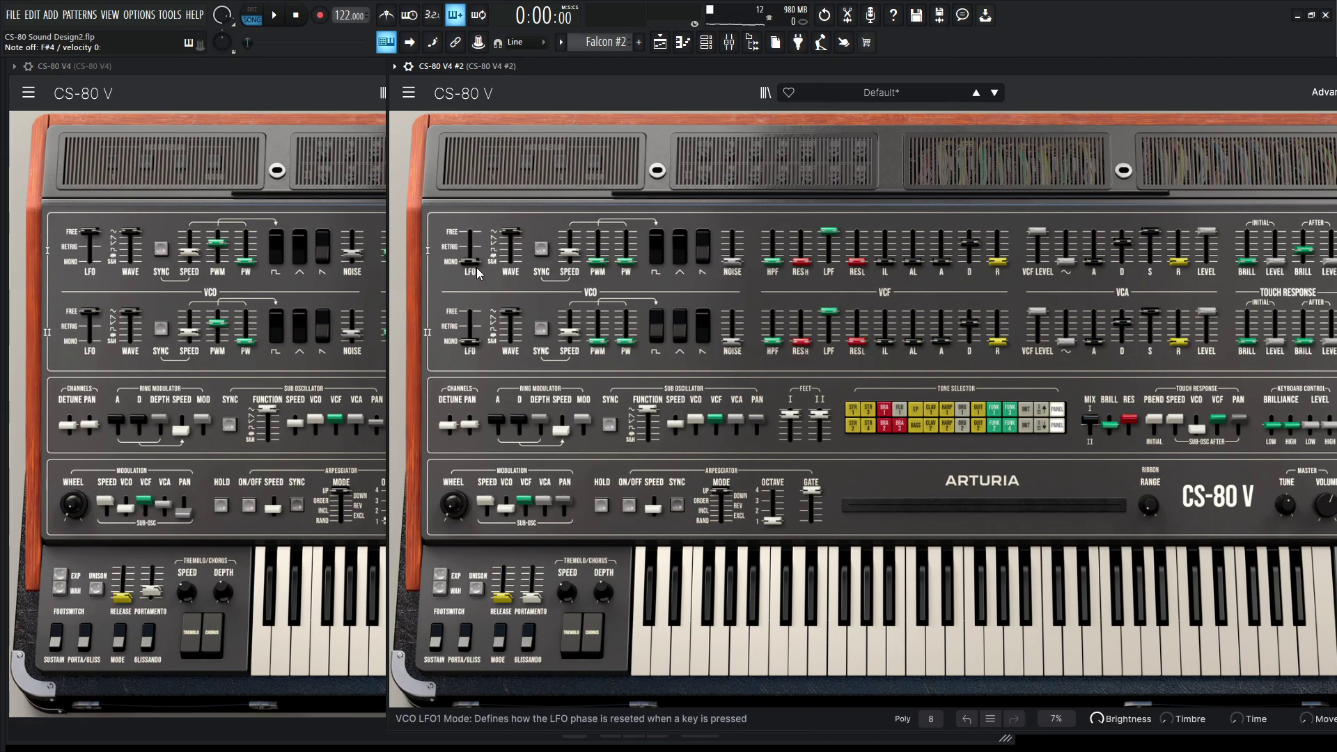
left_click_drag(472, 263, 472, 233)
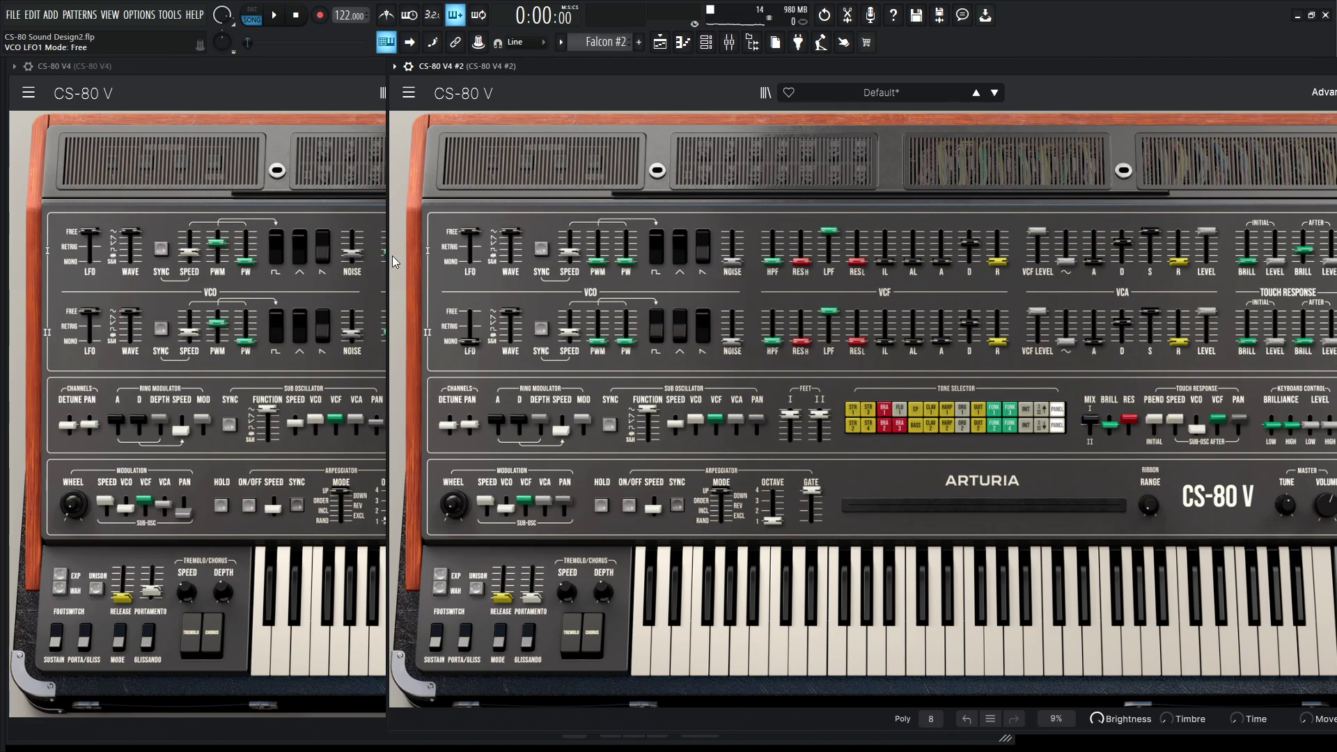
Set the LFO speed to 0.374 Hz and raise PWM to about 6.1.
mouse_move(190, 258)
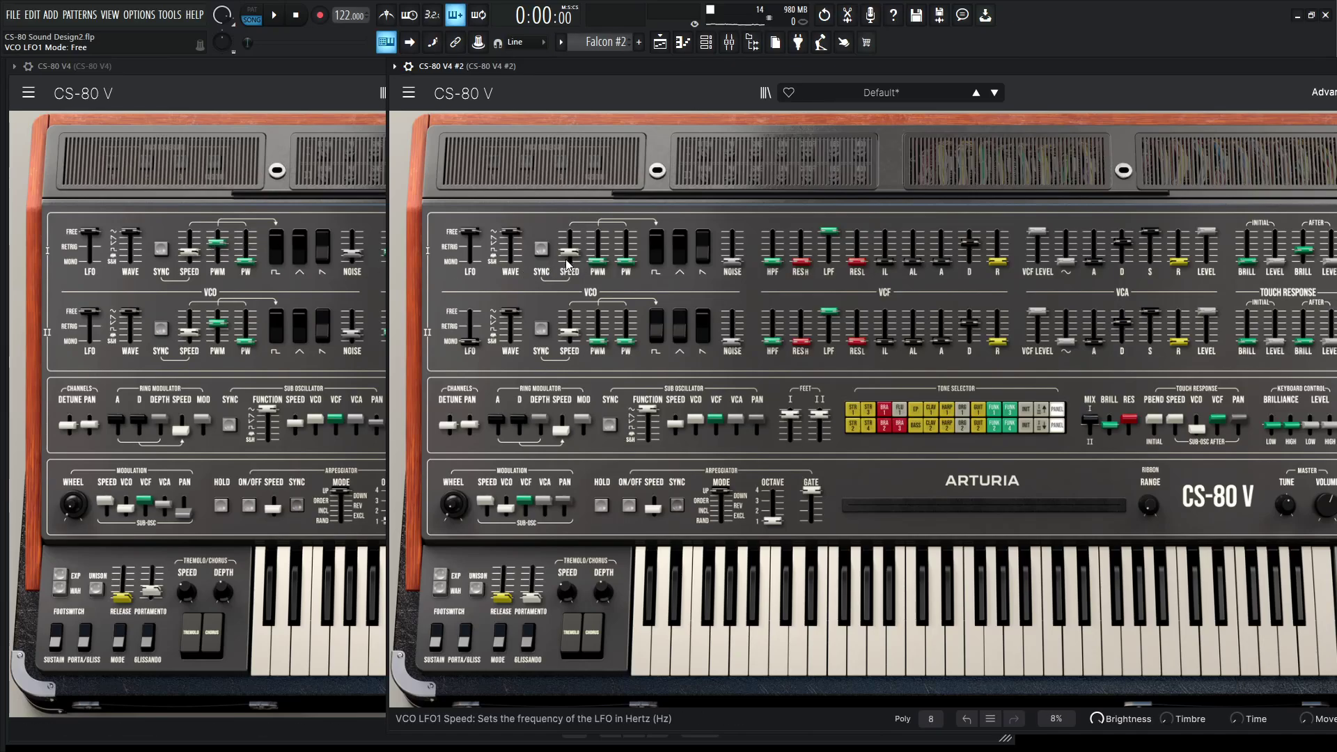
mouse_move(570, 260)
scroll(570, 255, "up", 2)
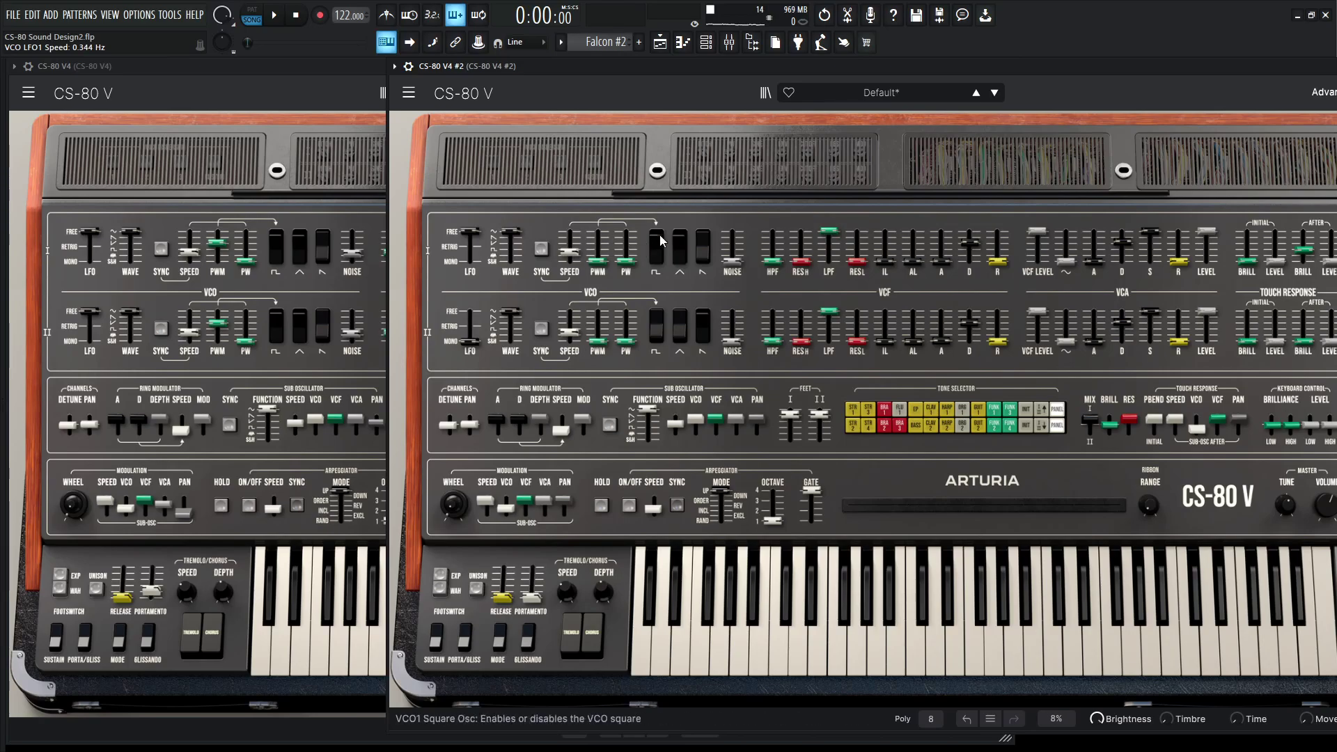
mouse_move(224, 246)
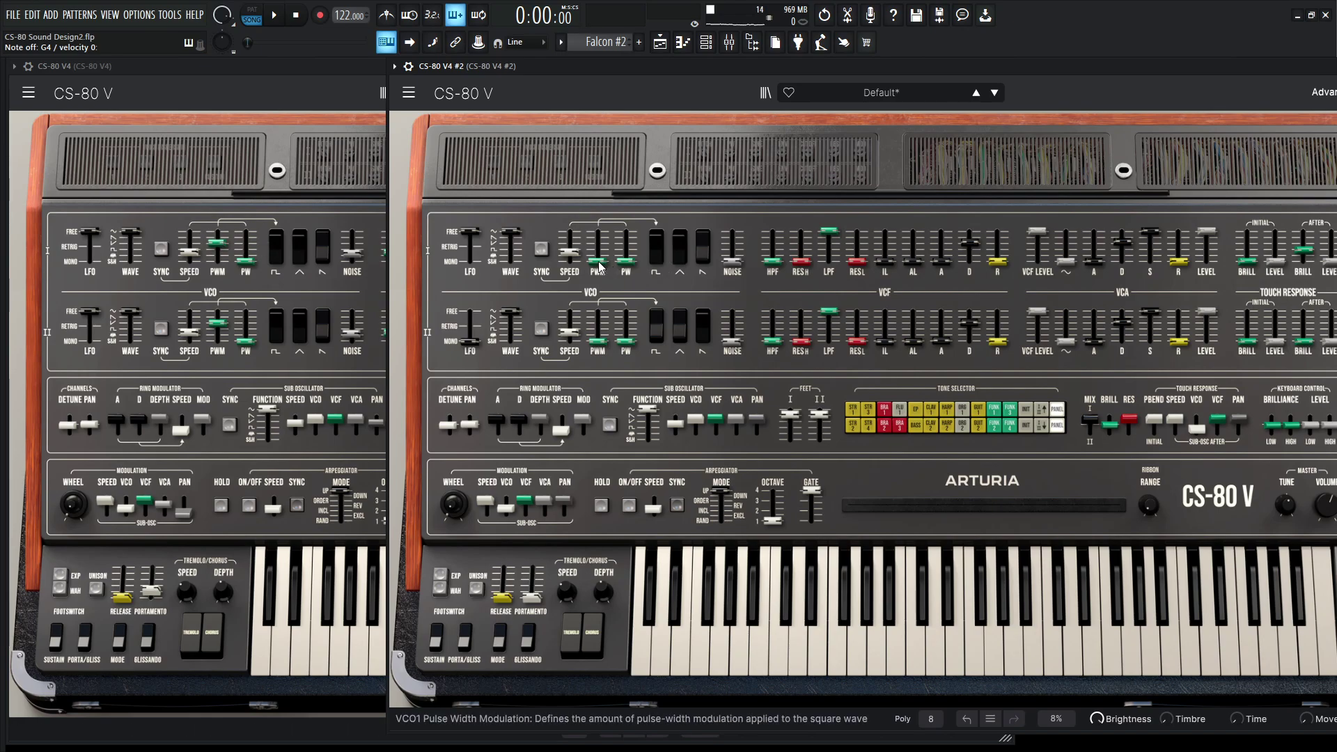
scroll(598, 260, "up", 1)
scroll(598, 259, "up", 2)
scroll(598, 256, "up", 2)
scroll(597, 254, "up", 1)
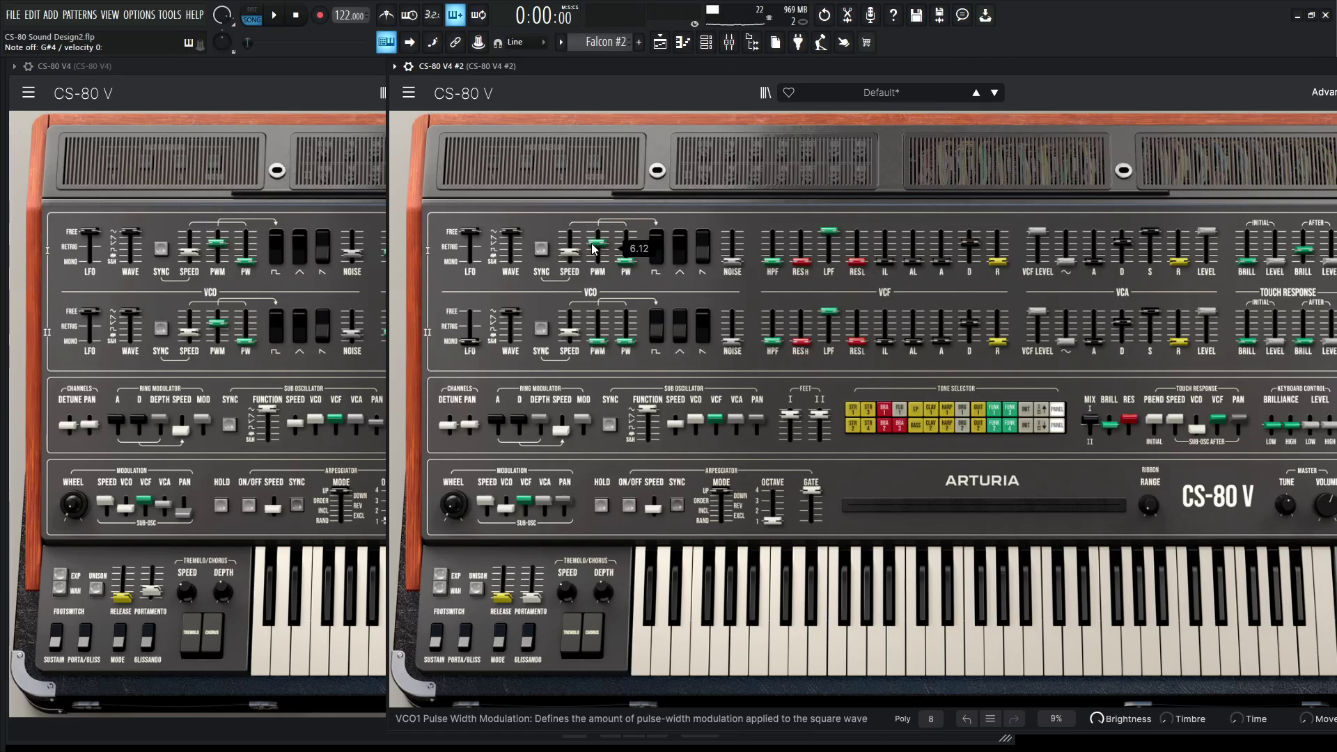
Set the second instance's VCO I noise to 3.00 and high-pass cutoff to 55 Hz.
left_click_drag(574, 64, 649, 68)
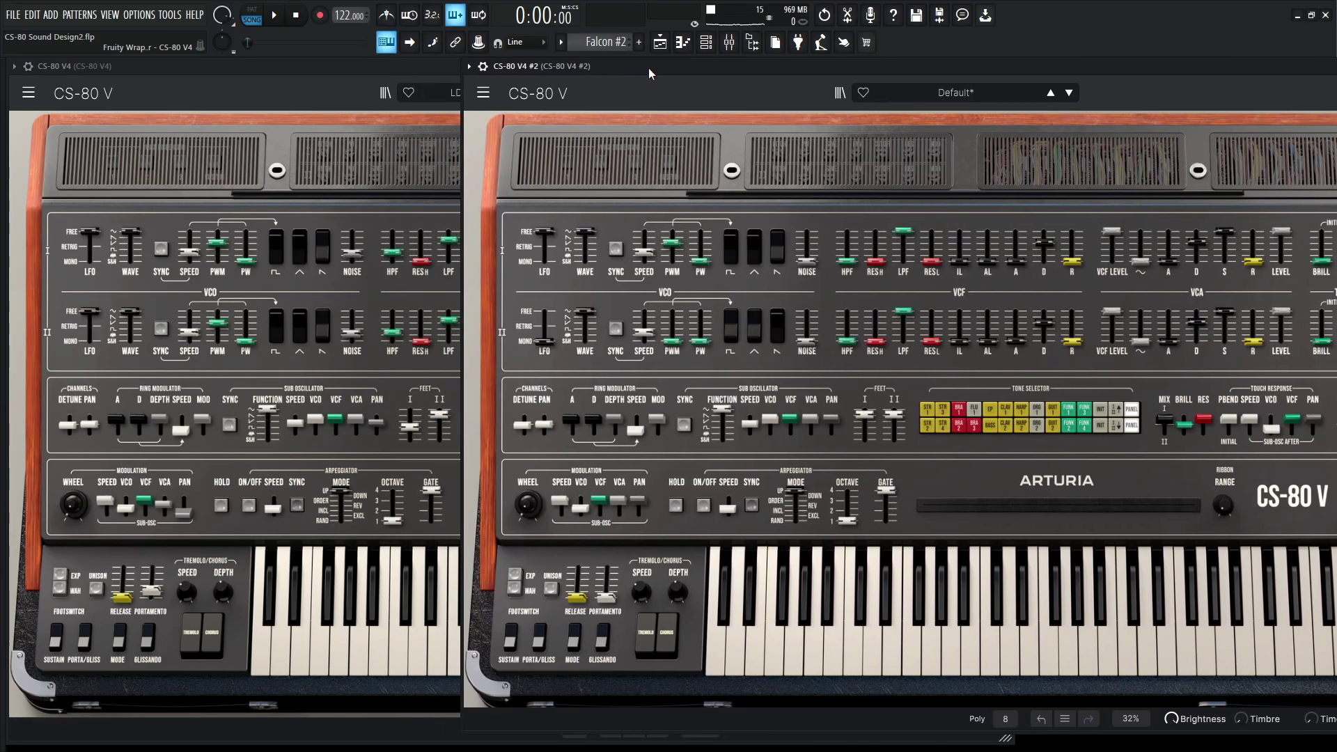
left_click_drag(806, 256, 806, 252)
left_click(350, 258)
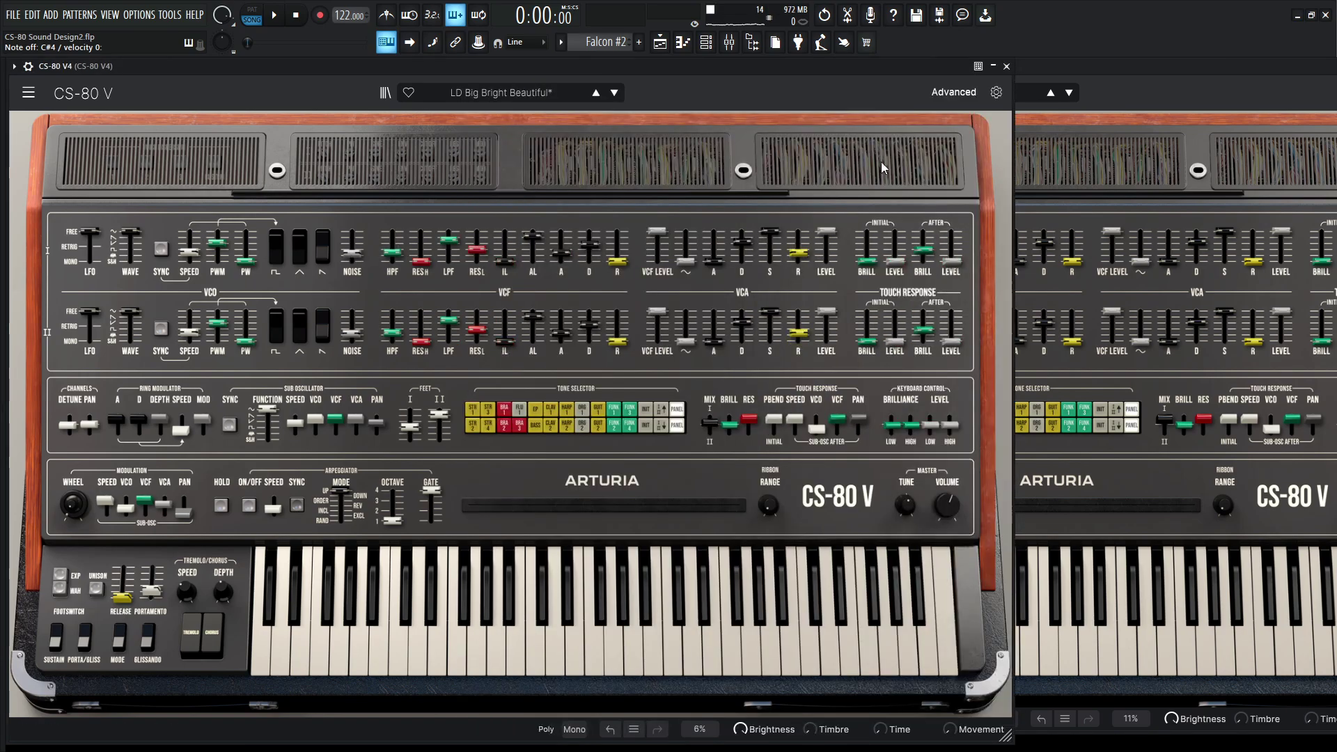
left_click(1090, 118)
left_click_drag(809, 263, 810, 268)
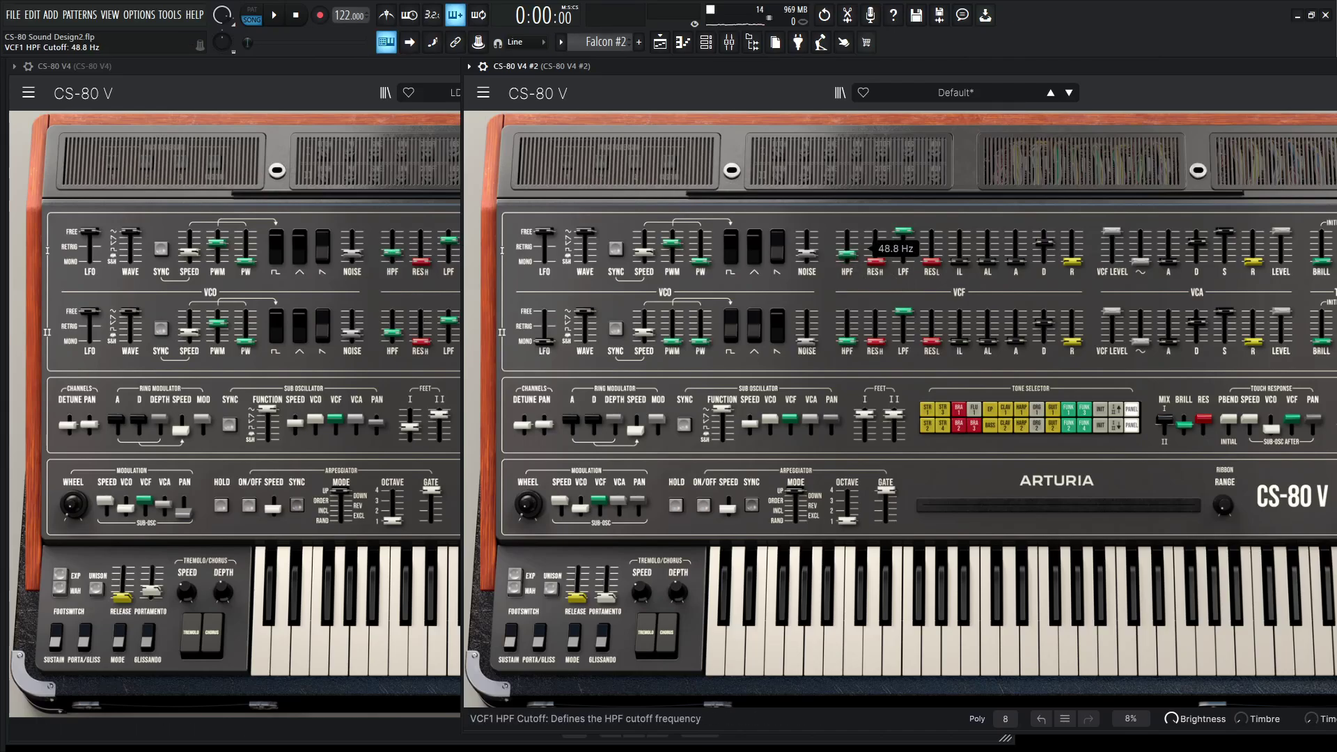
left_click_drag(846, 252, 846, 251)
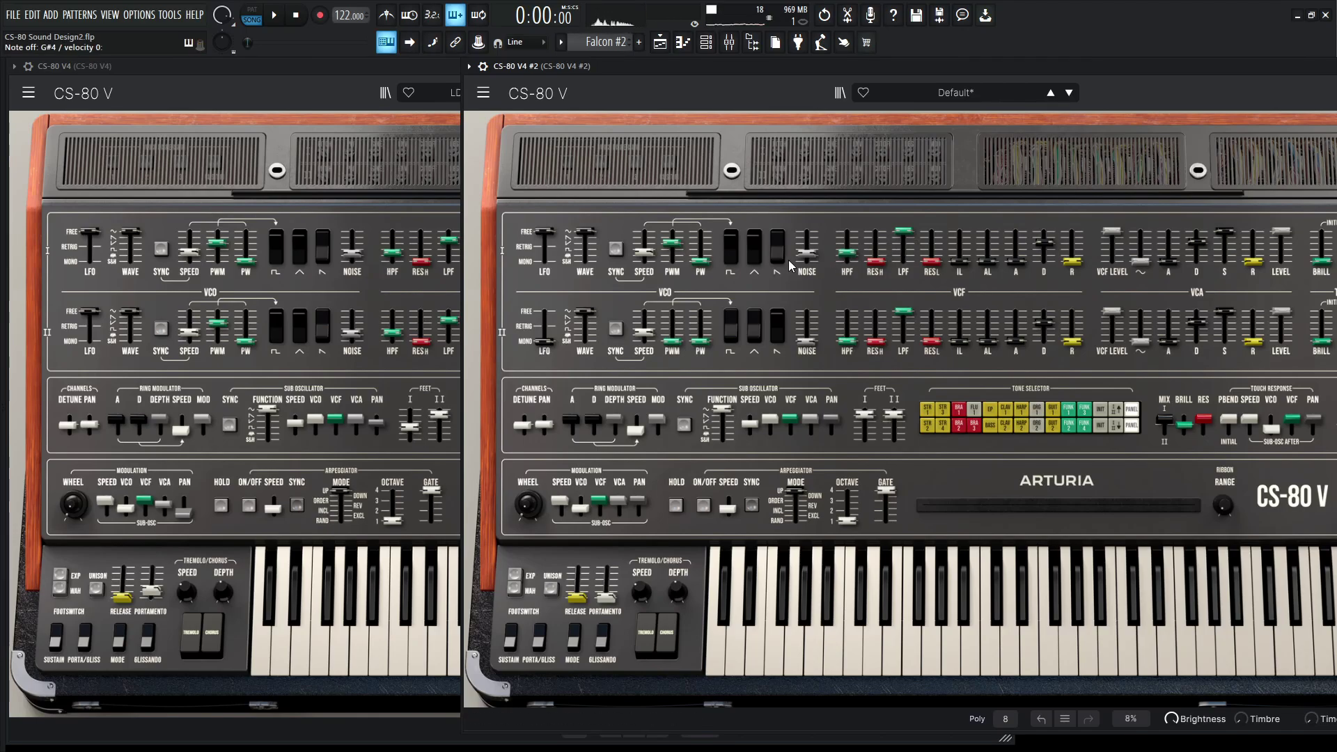
Match the reference's low-pass cutoff (~2619 Hz) and resonance (~0.24) on the second instance.
left_click(381, 96)
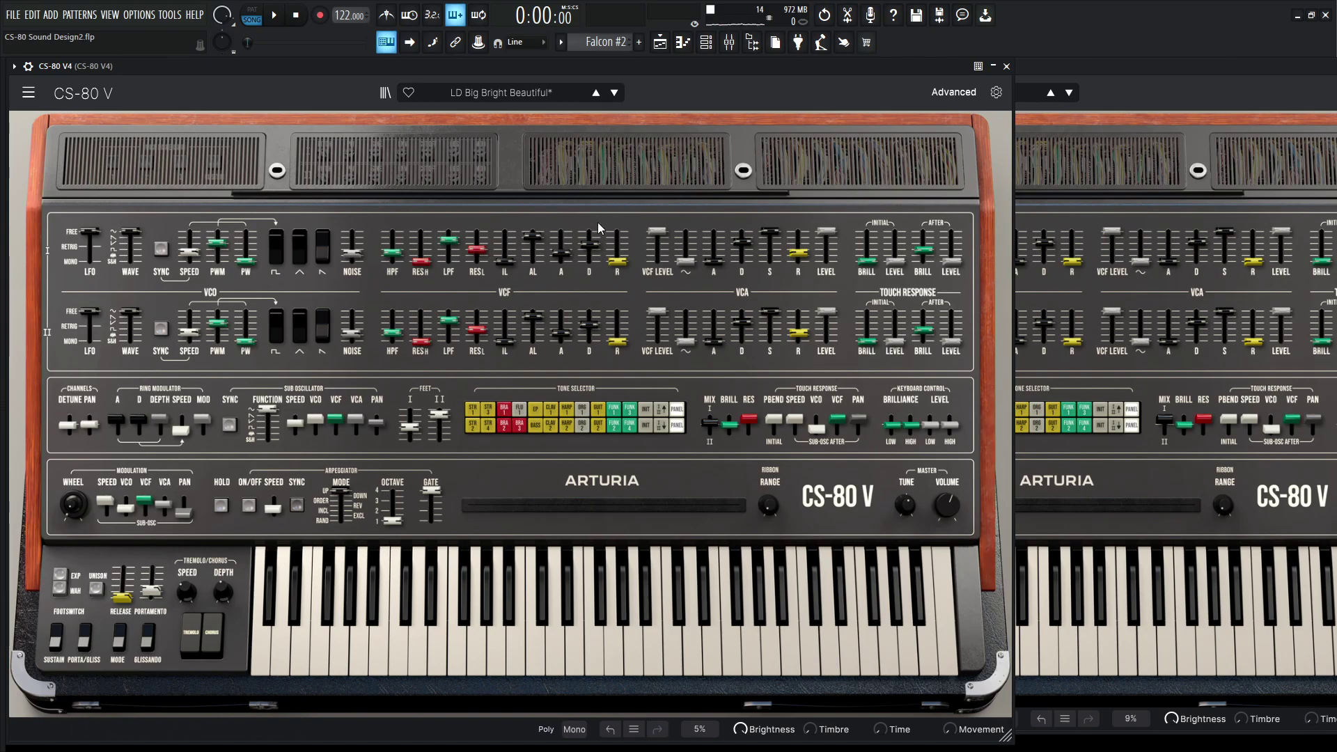
left_click(1030, 240)
left_click(900, 237)
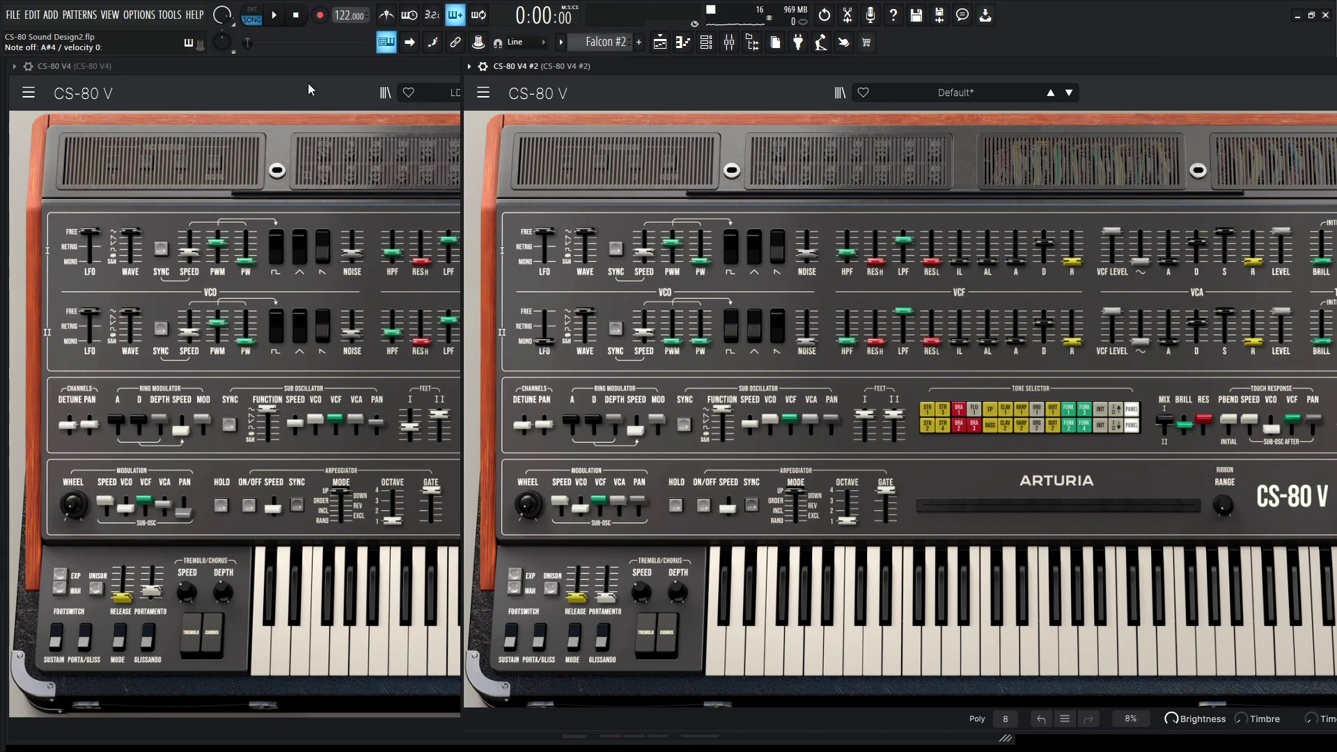
left_click(449, 248)
mouse_move(484, 255)
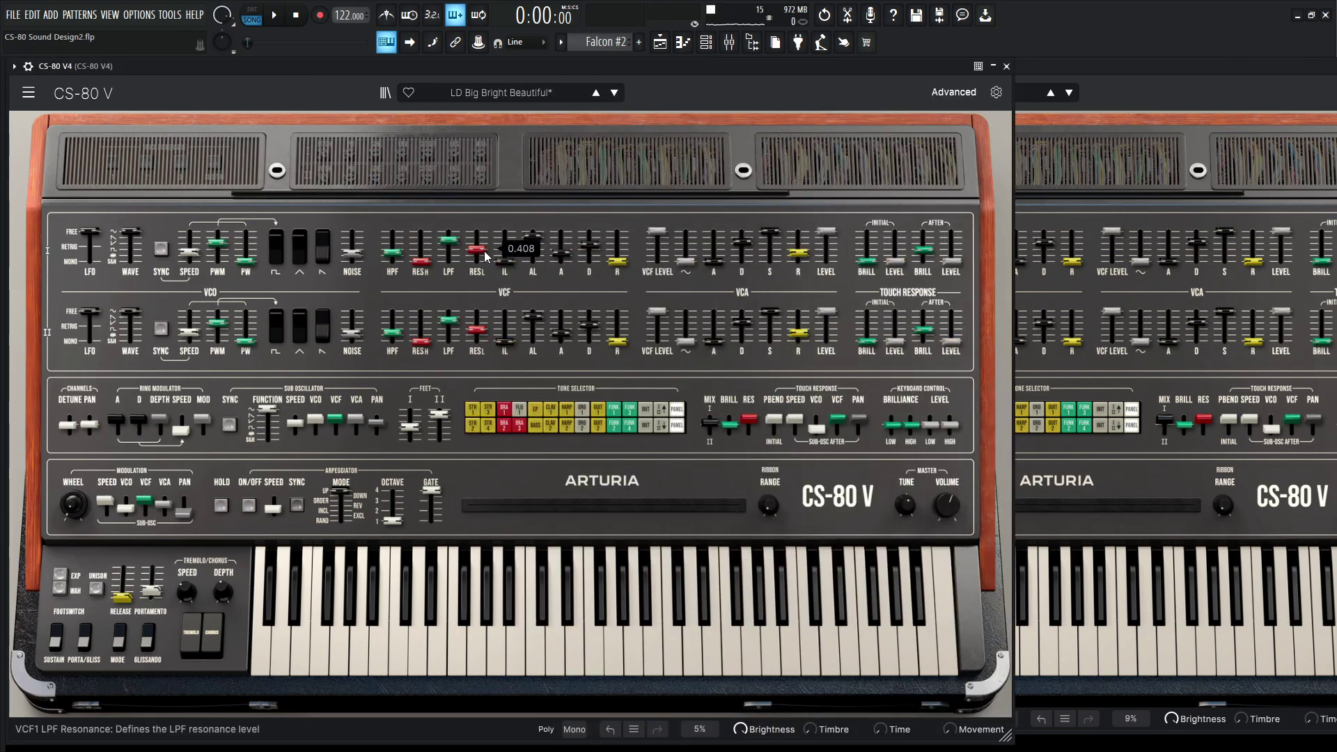
left_click(1086, 174)
left_click_drag(936, 265, 931, 249)
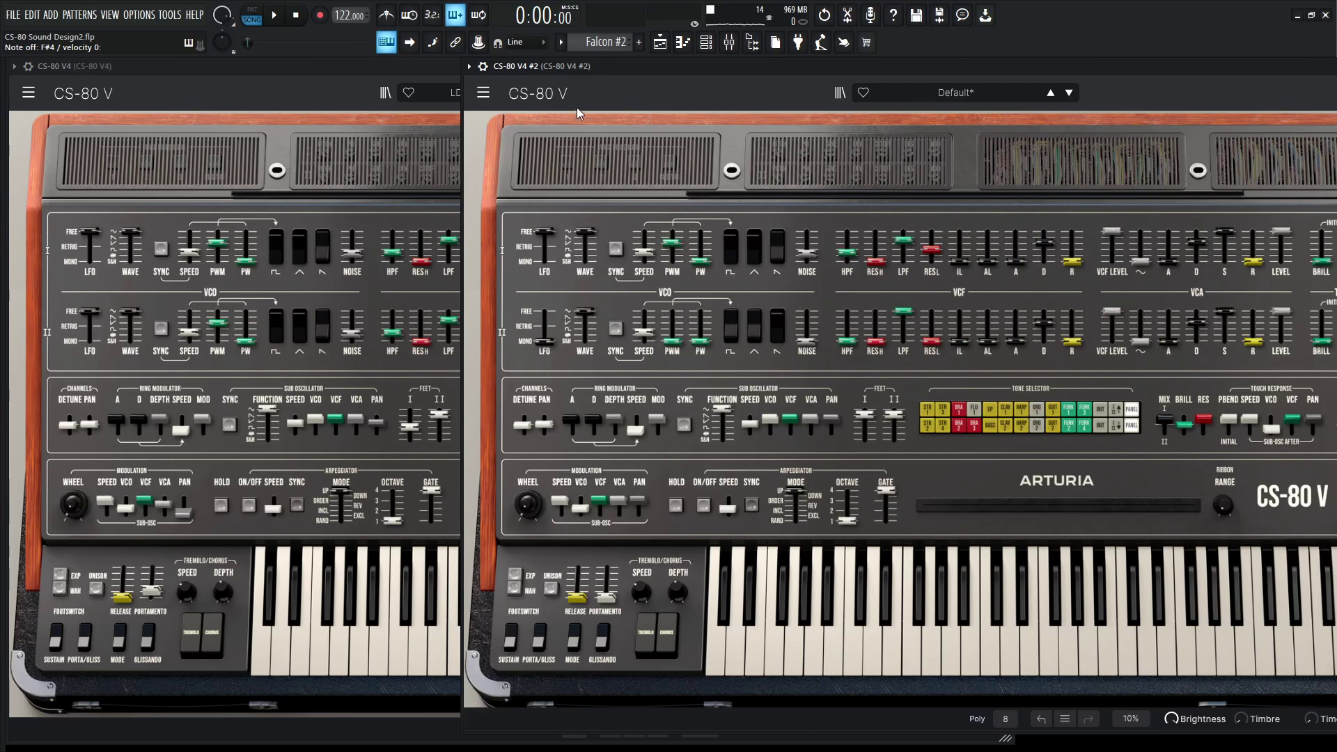
Match the second instance's filter envelope attack and decay (about 590 ms) to the reference.
left_click(436, 69)
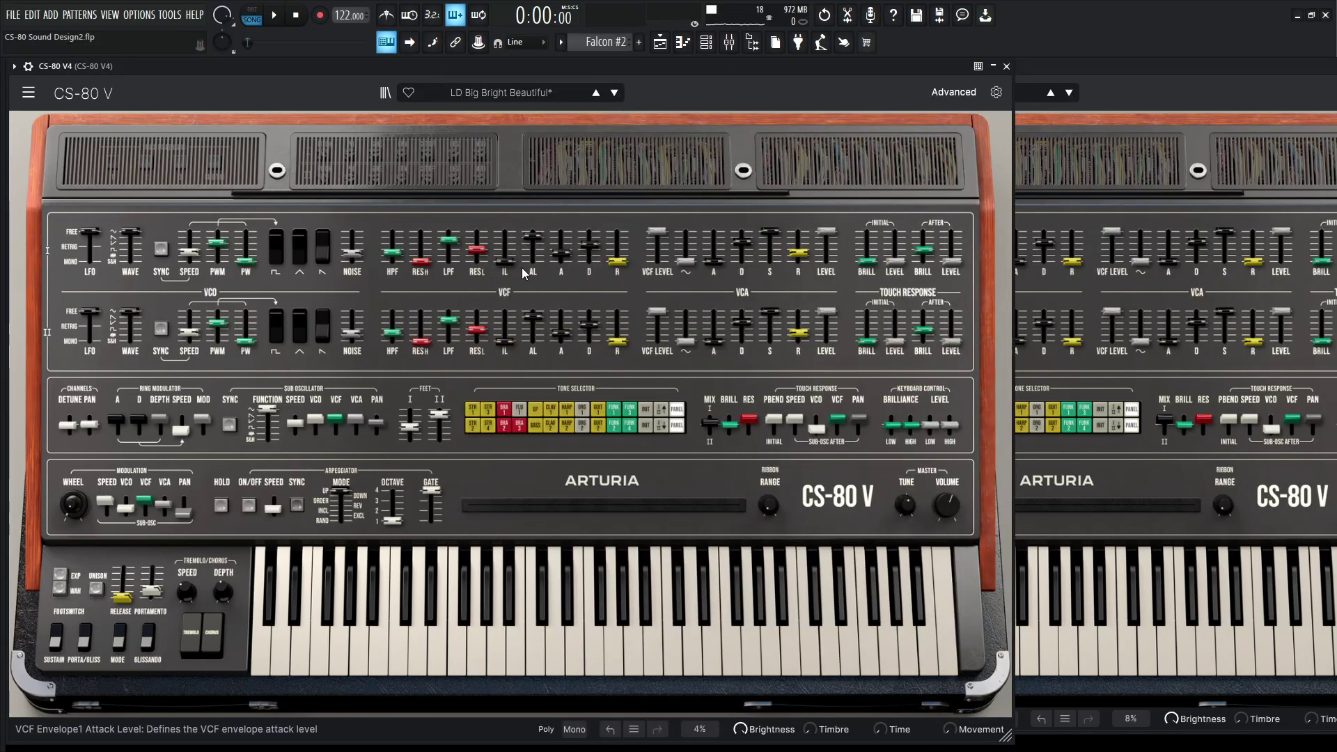
left_click(1023, 258)
left_click_drag(1016, 259, 1015, 242)
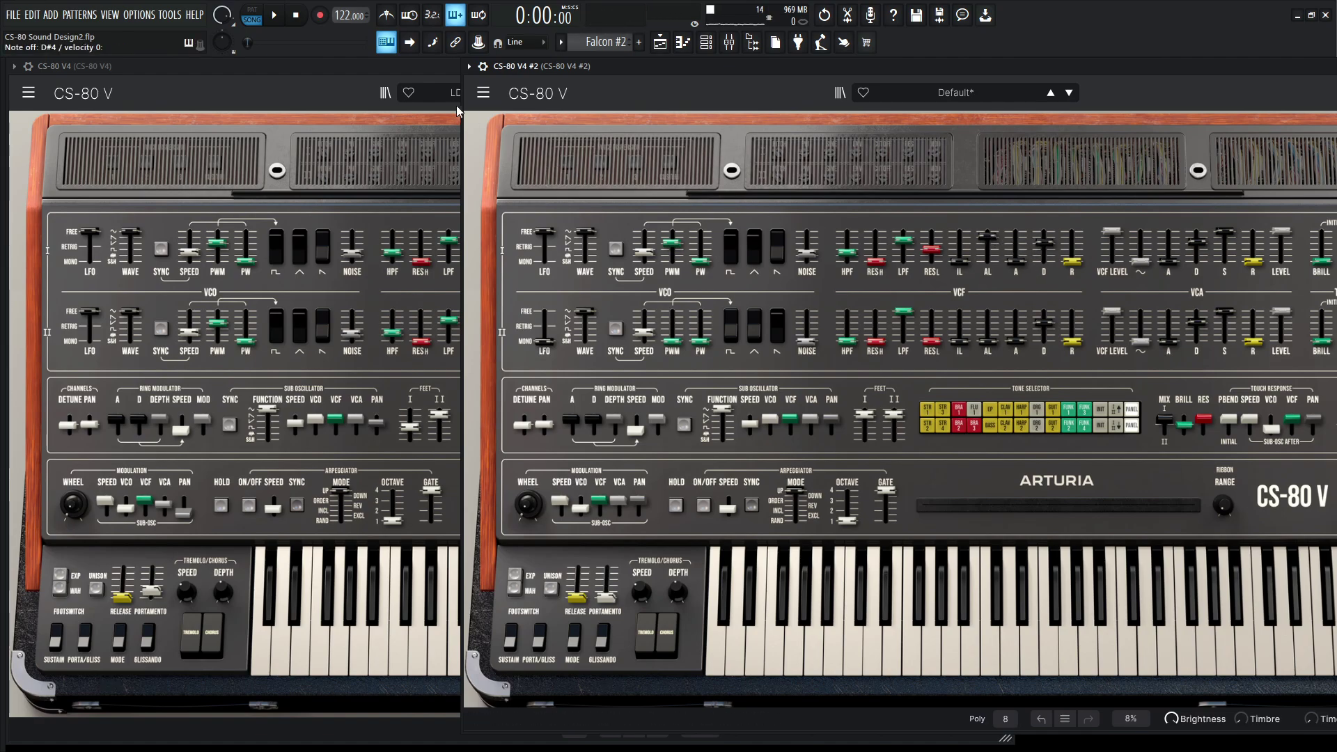
left_click(359, 81)
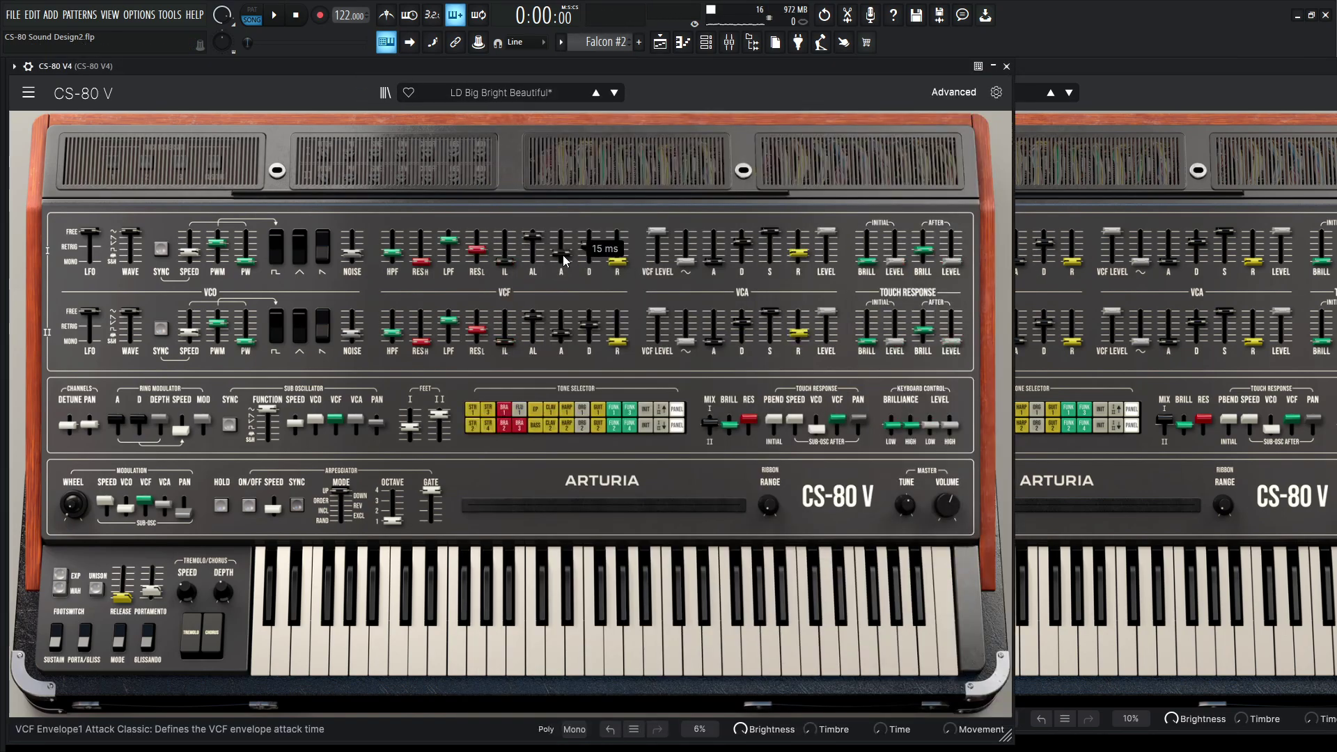
left_click_drag(591, 253, 592, 250)
left_click(1017, 250)
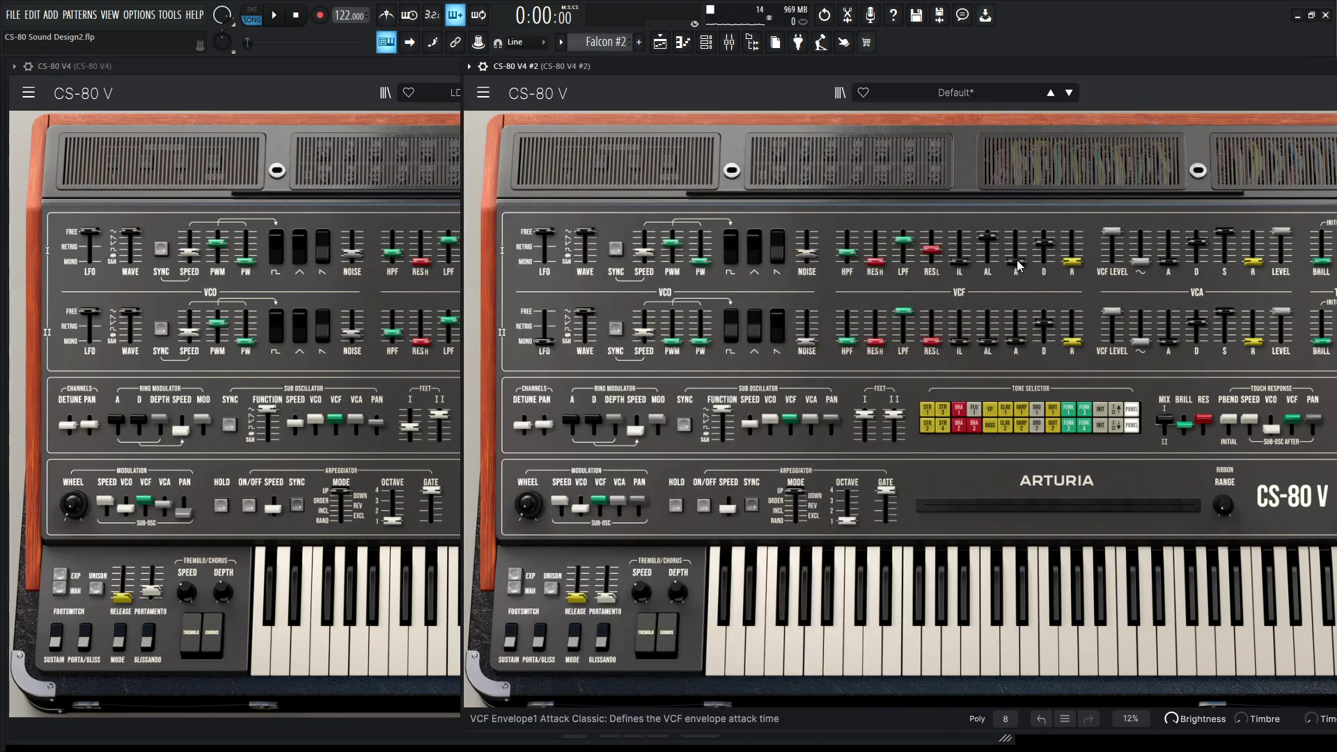
left_click_drag(1016, 253, 1093, 265)
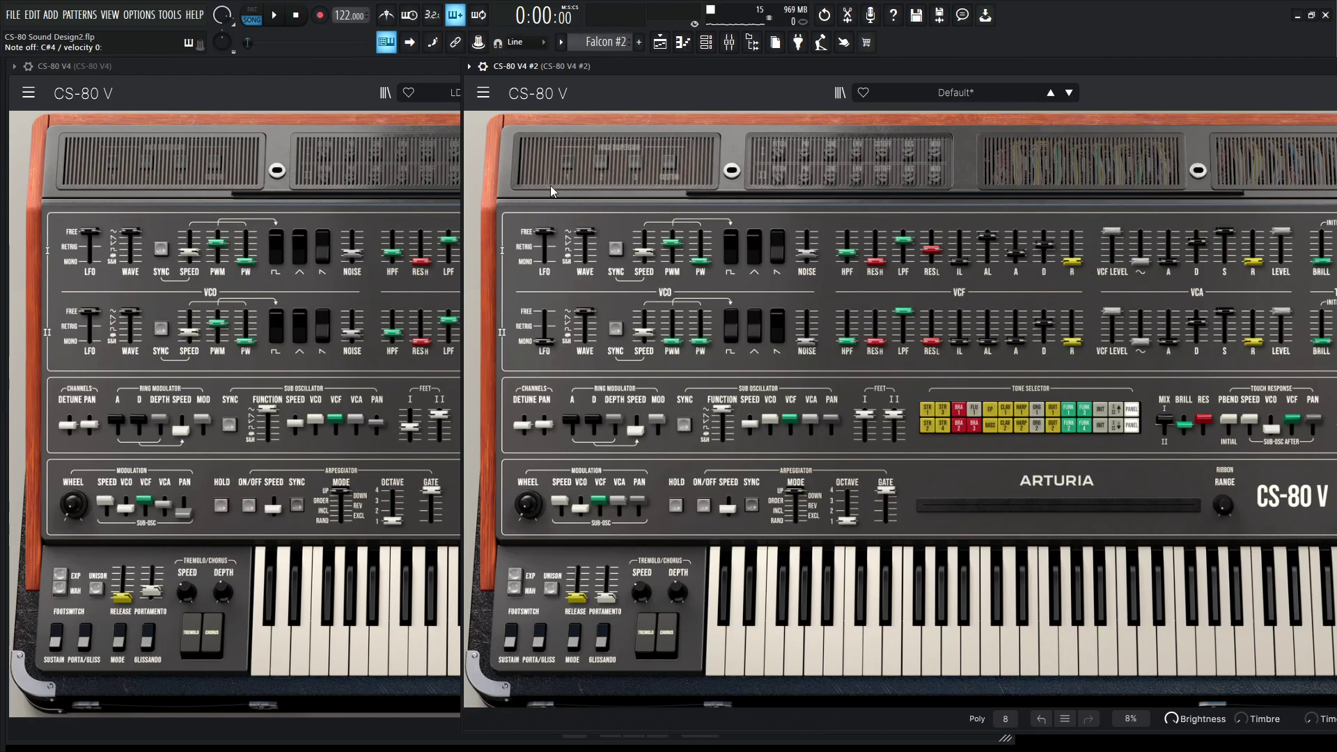
Read the reference values and set the second instance's VCA release to about 120 ms.
left_click(367, 97)
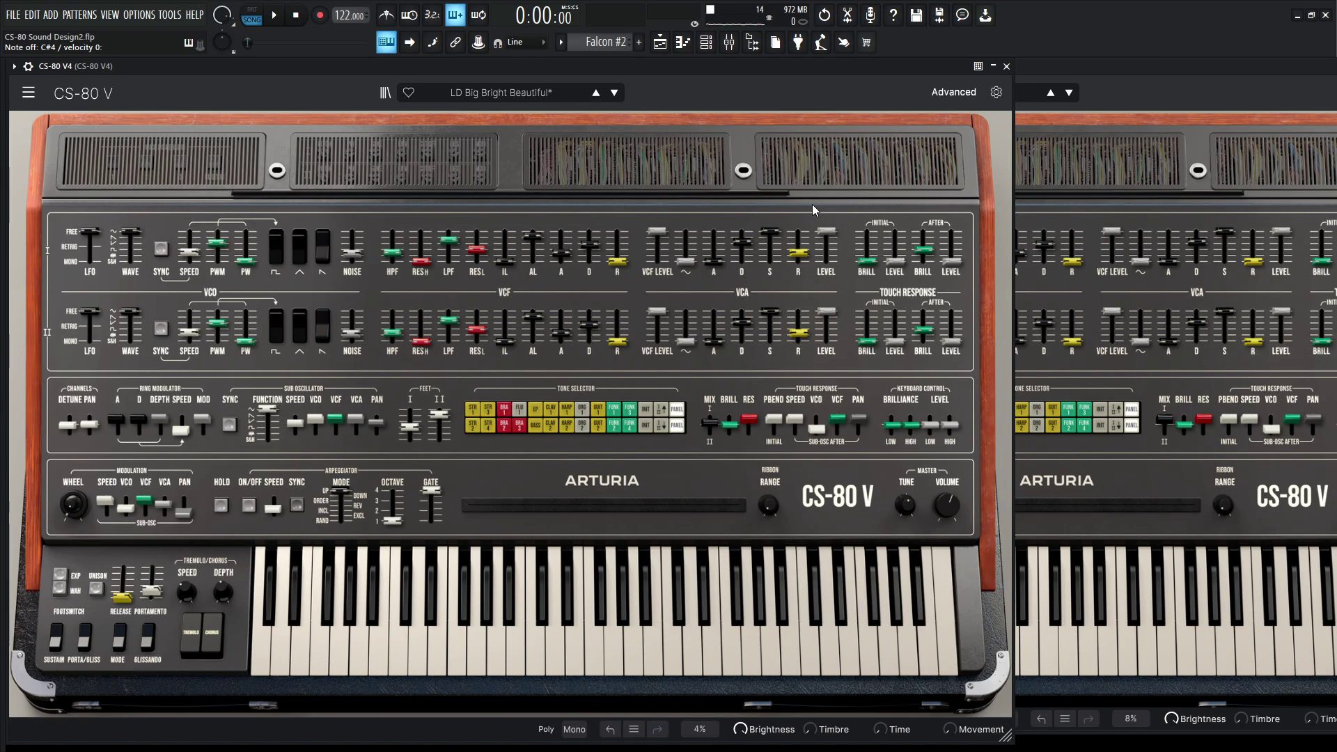
mouse_move(717, 270)
mouse_move(742, 249)
mouse_move(1194, 248)
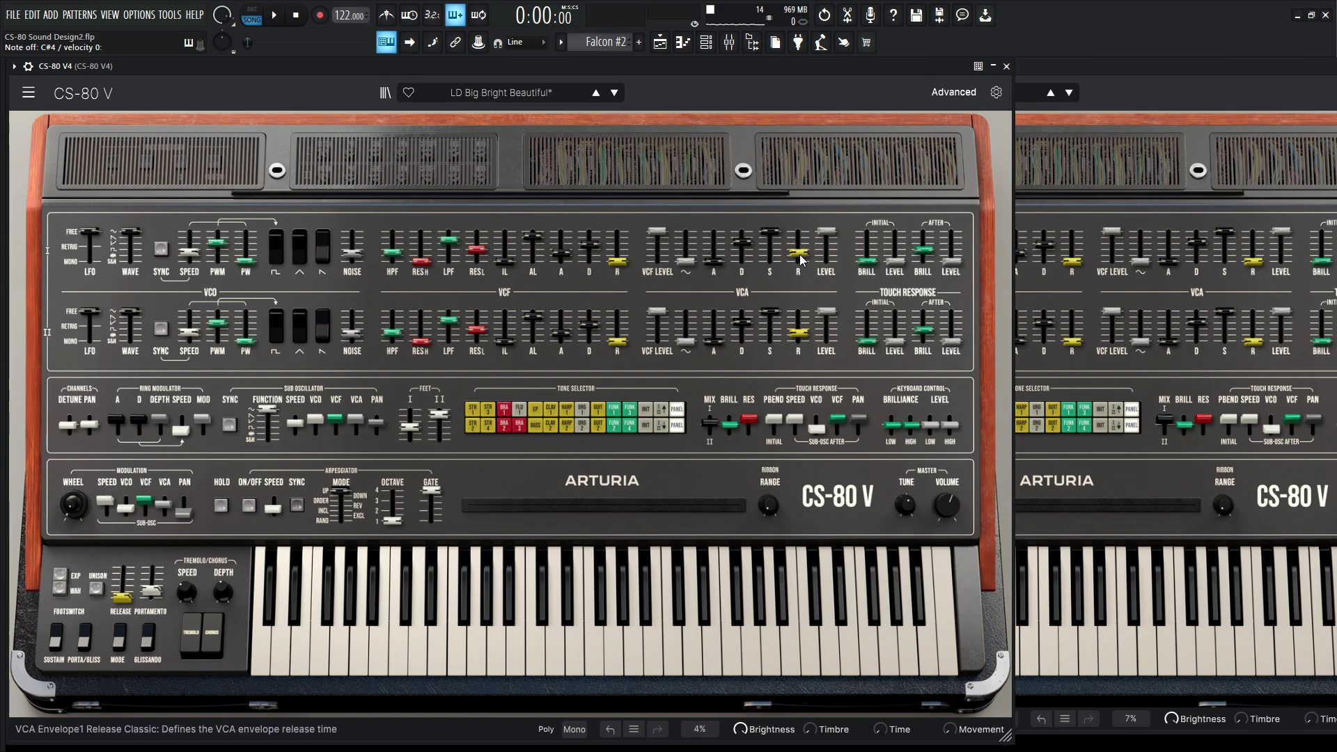
left_click_drag(1253, 265, 1257, 263)
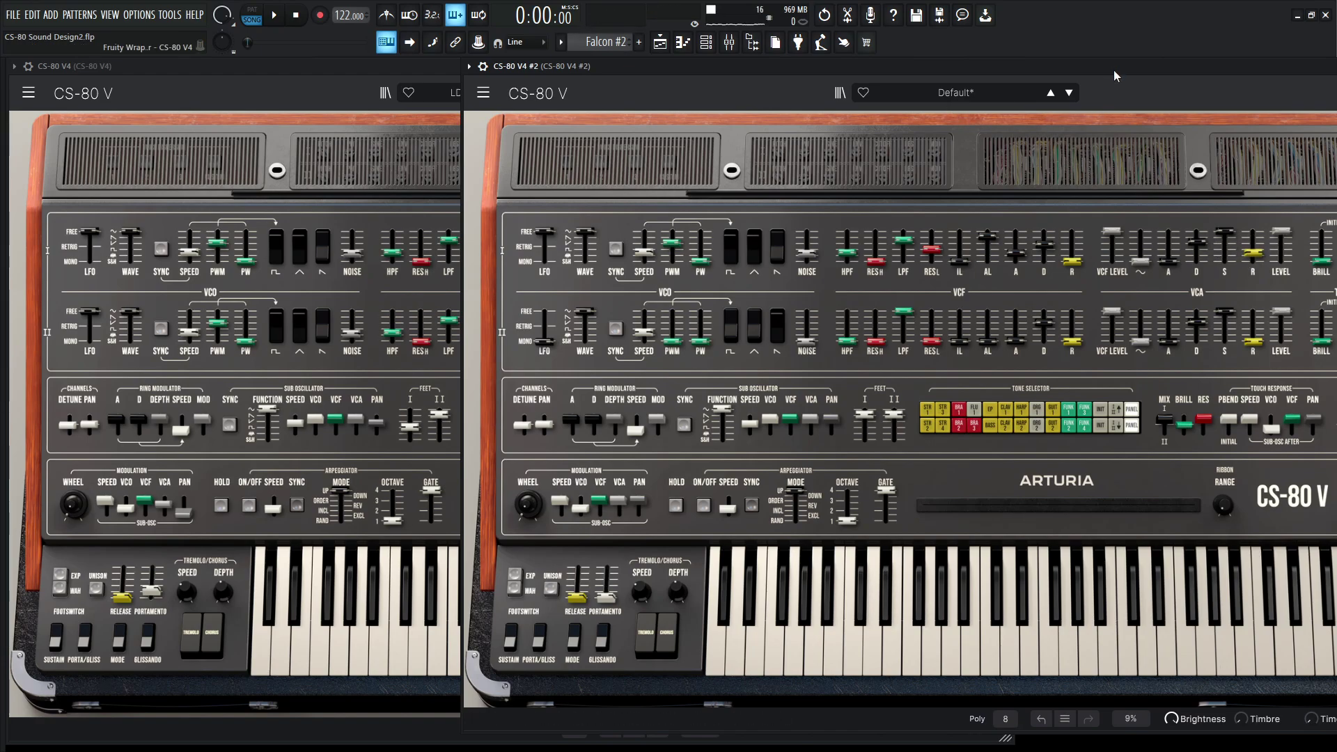
Copy channel I onto channel II and set the I/II mix to 0.480, matching the reference.
left_click_drag(1113, 69, 993, 64)
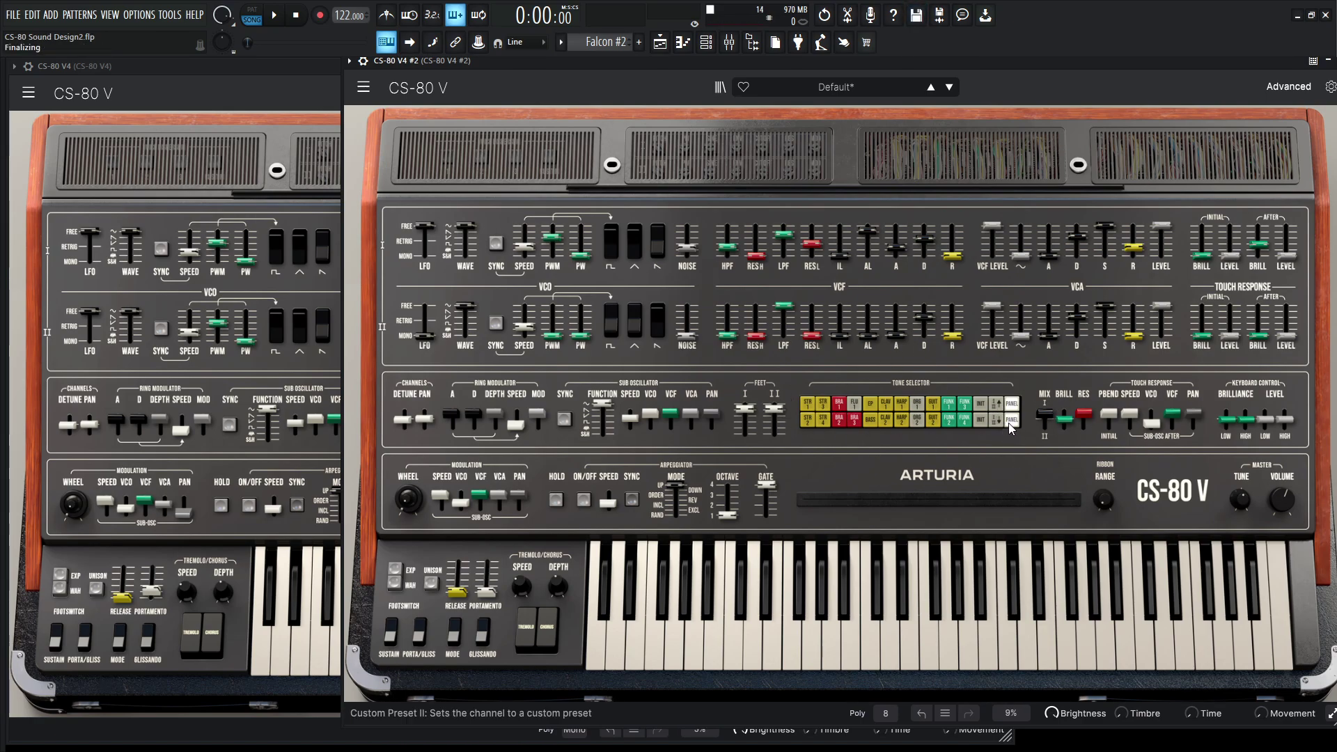
left_click(999, 424)
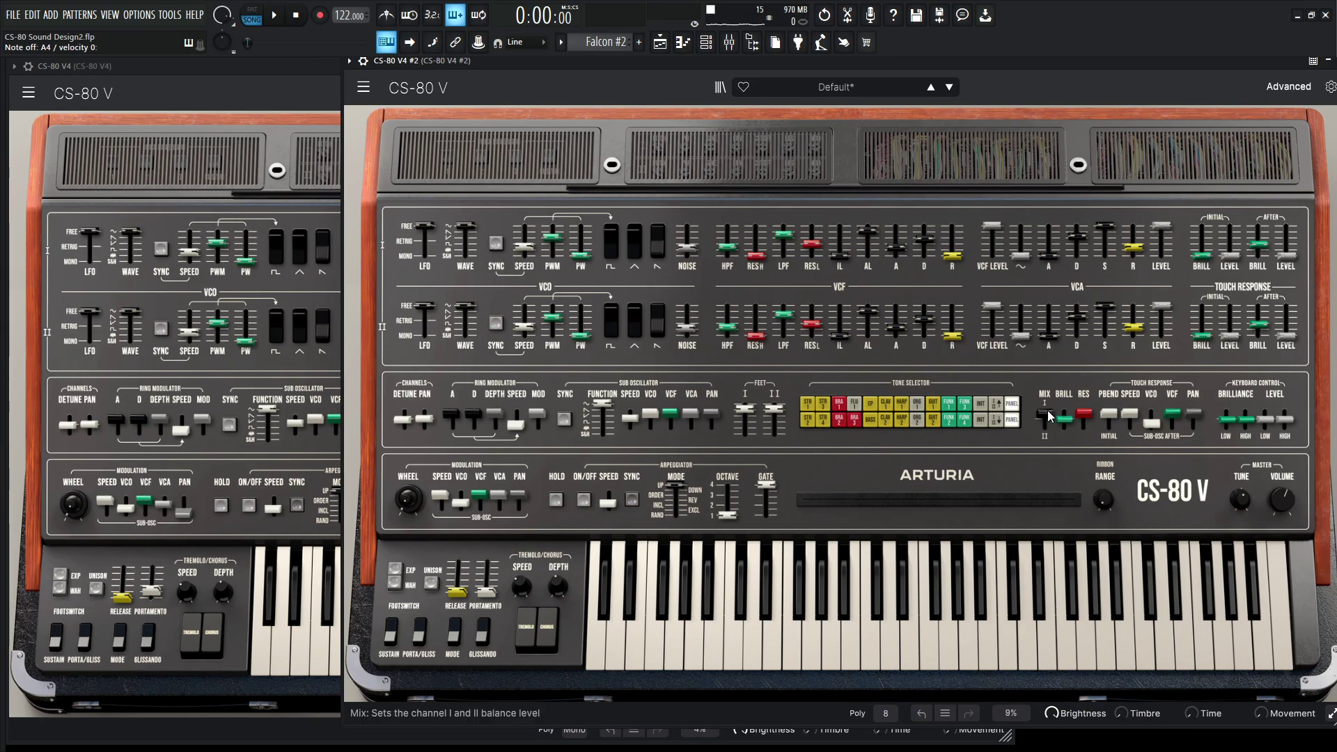
left_click(308, 68)
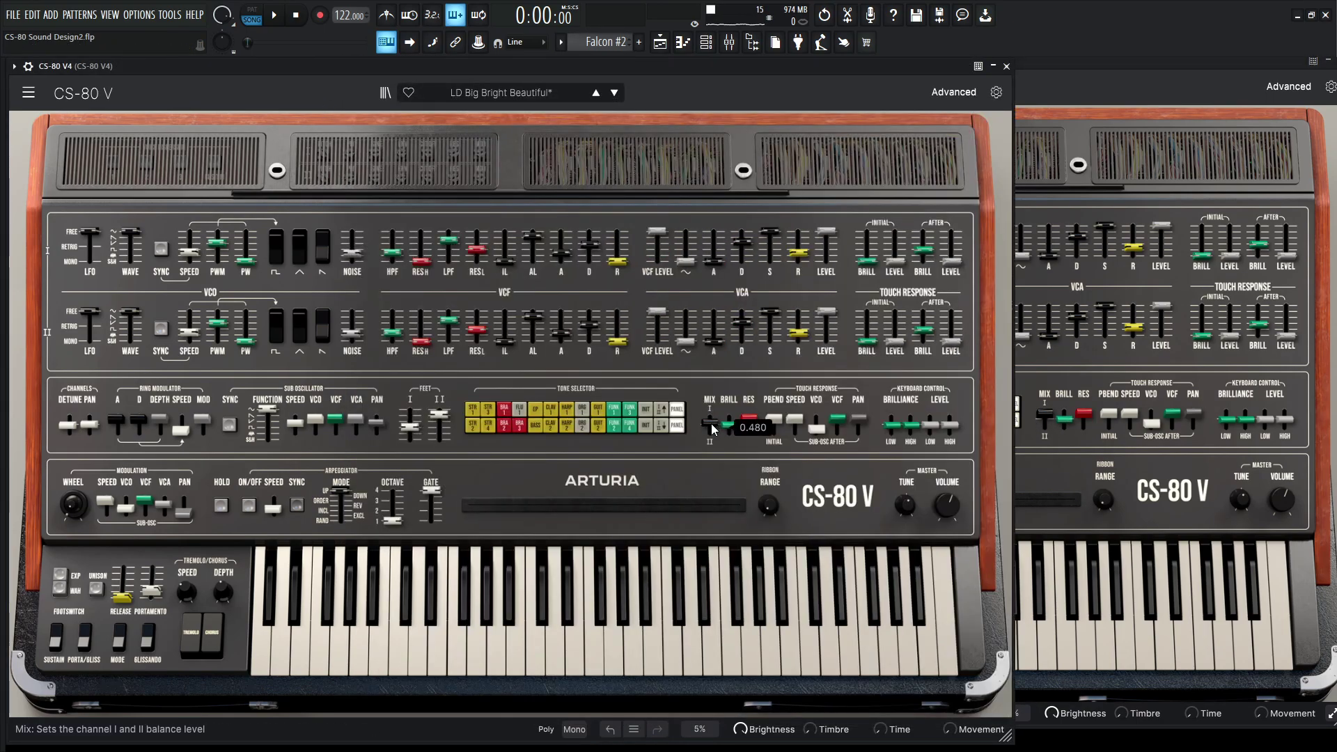
left_click(1084, 148)
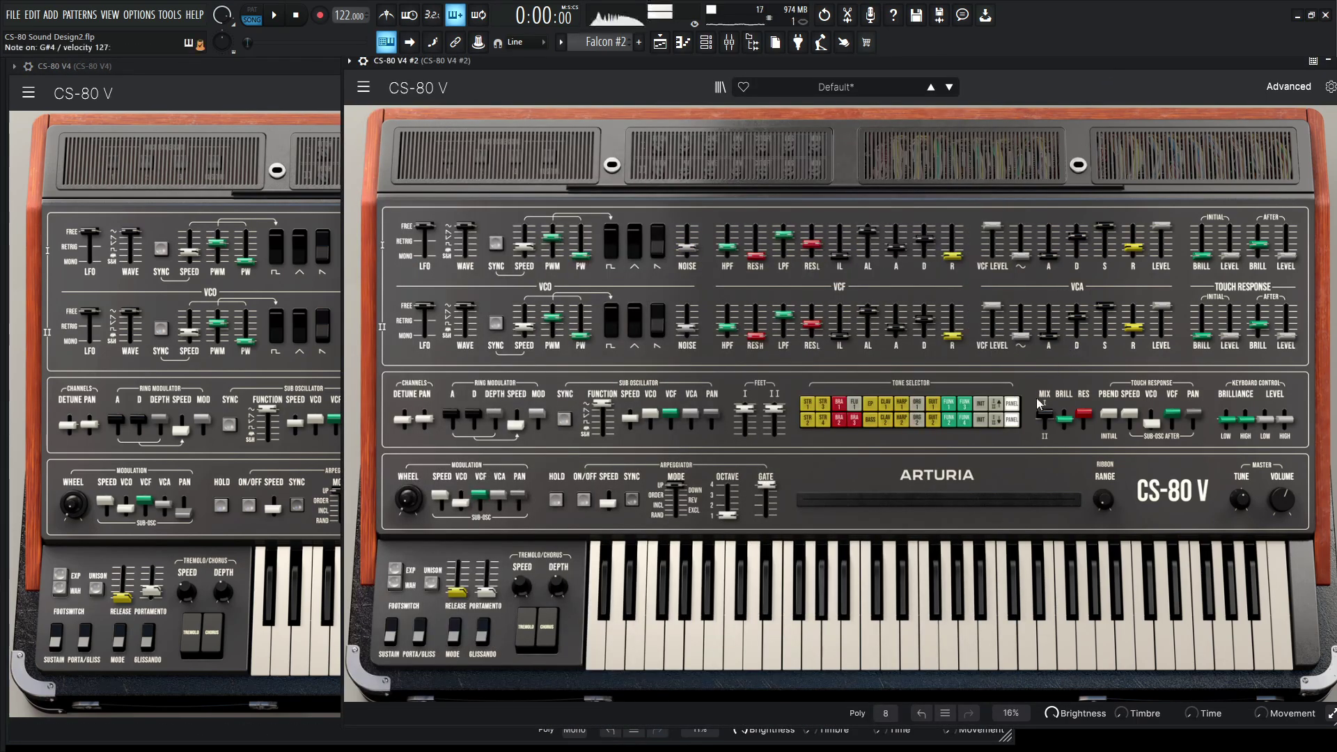
left_click(1045, 416)
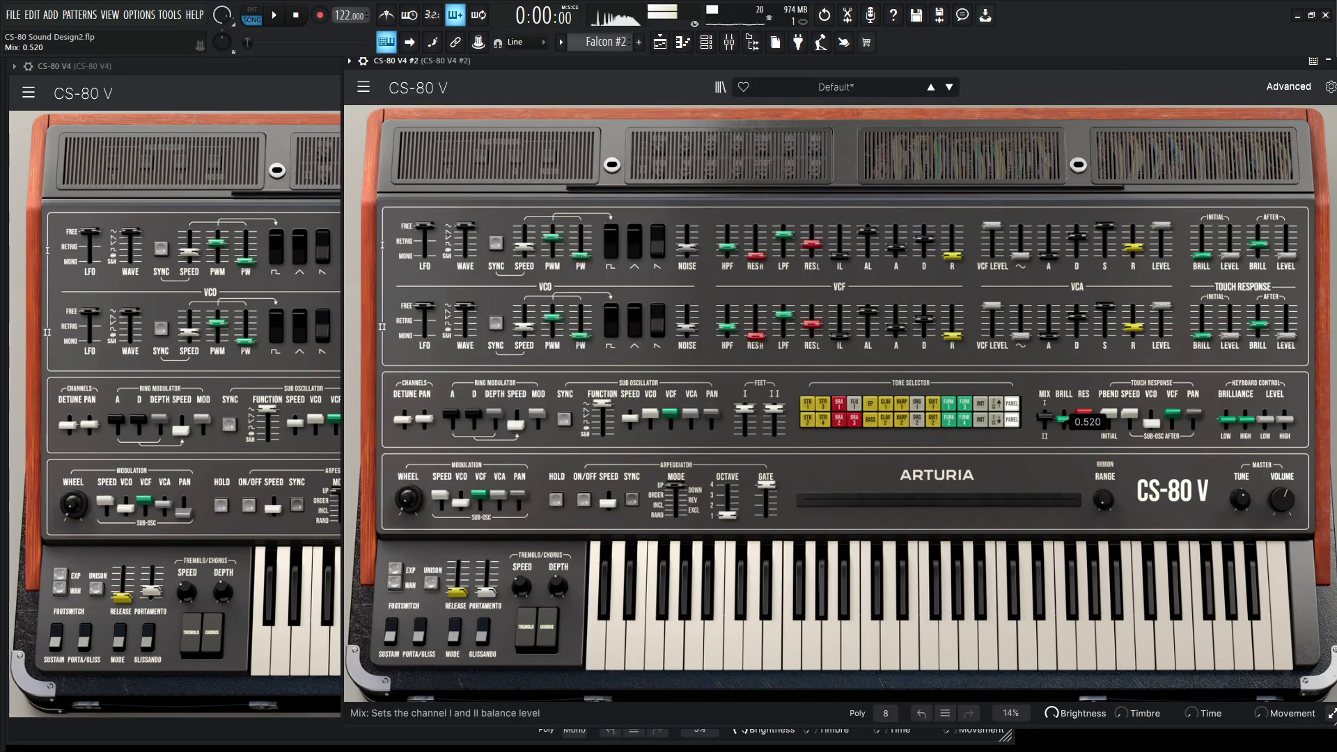
left_click_drag(1044, 417, 1048, 423)
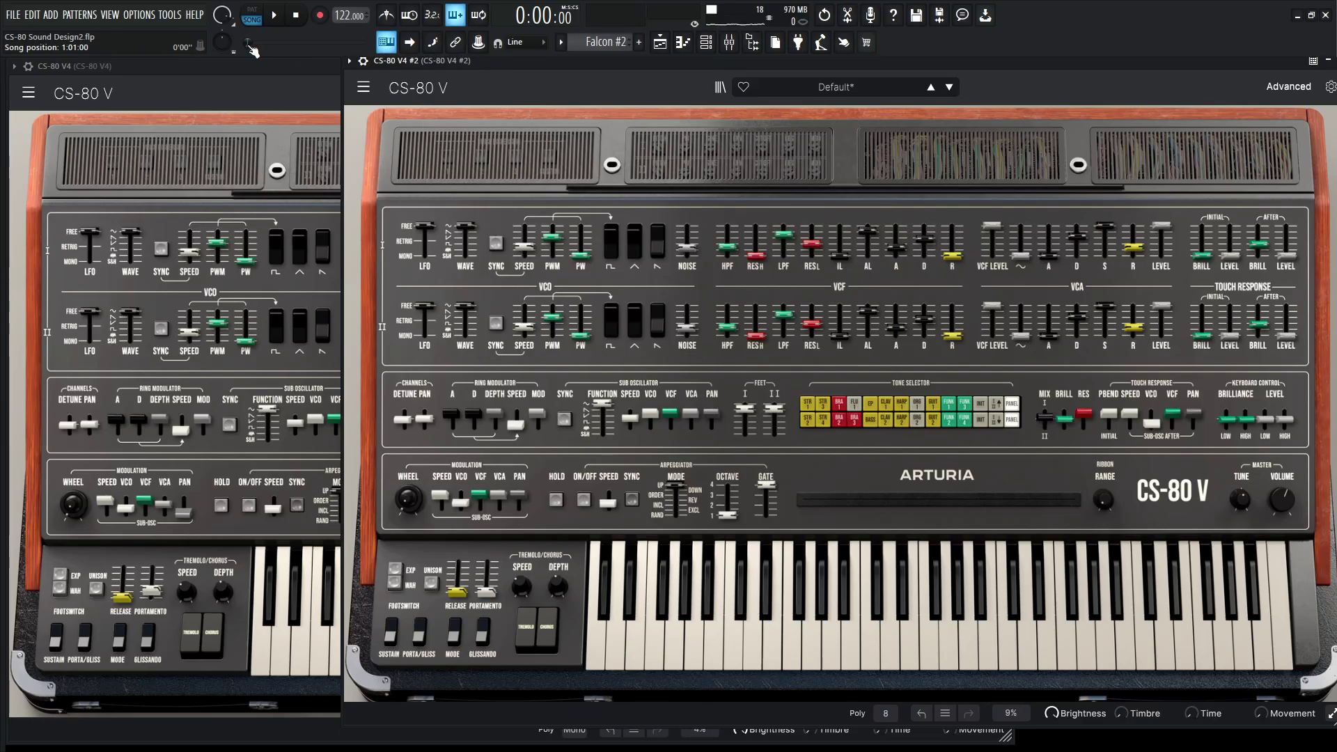
Set the second instance's channel I footage to +1 octave, checking it against the reference.
left_click(282, 76)
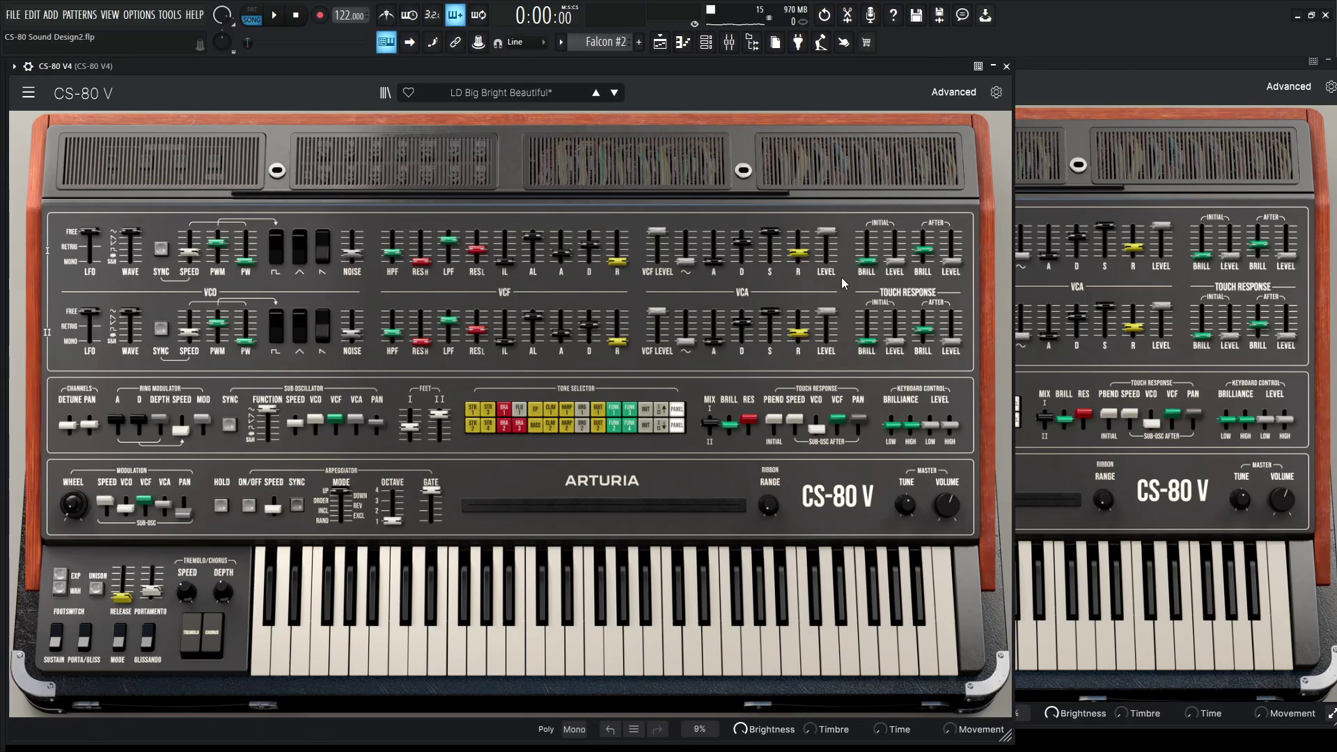
left_click(1099, 81)
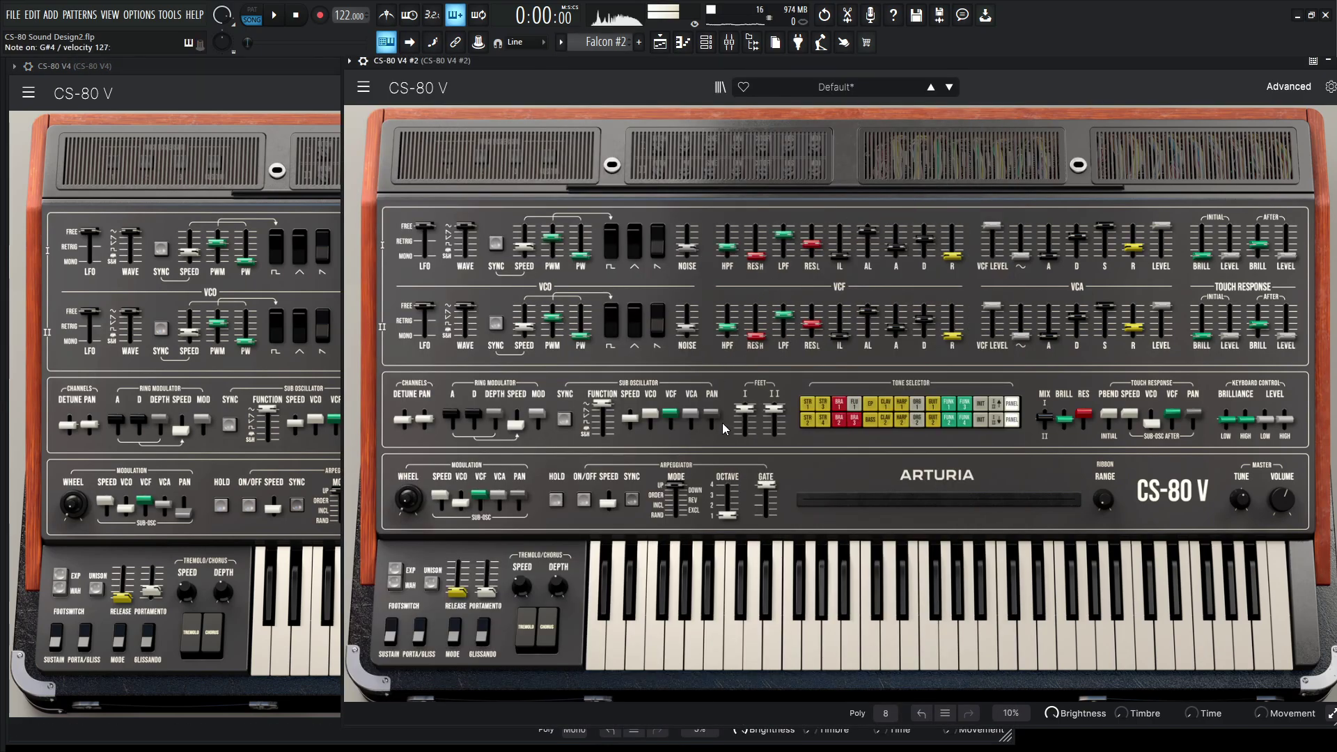
left_click_drag(745, 409, 745, 422)
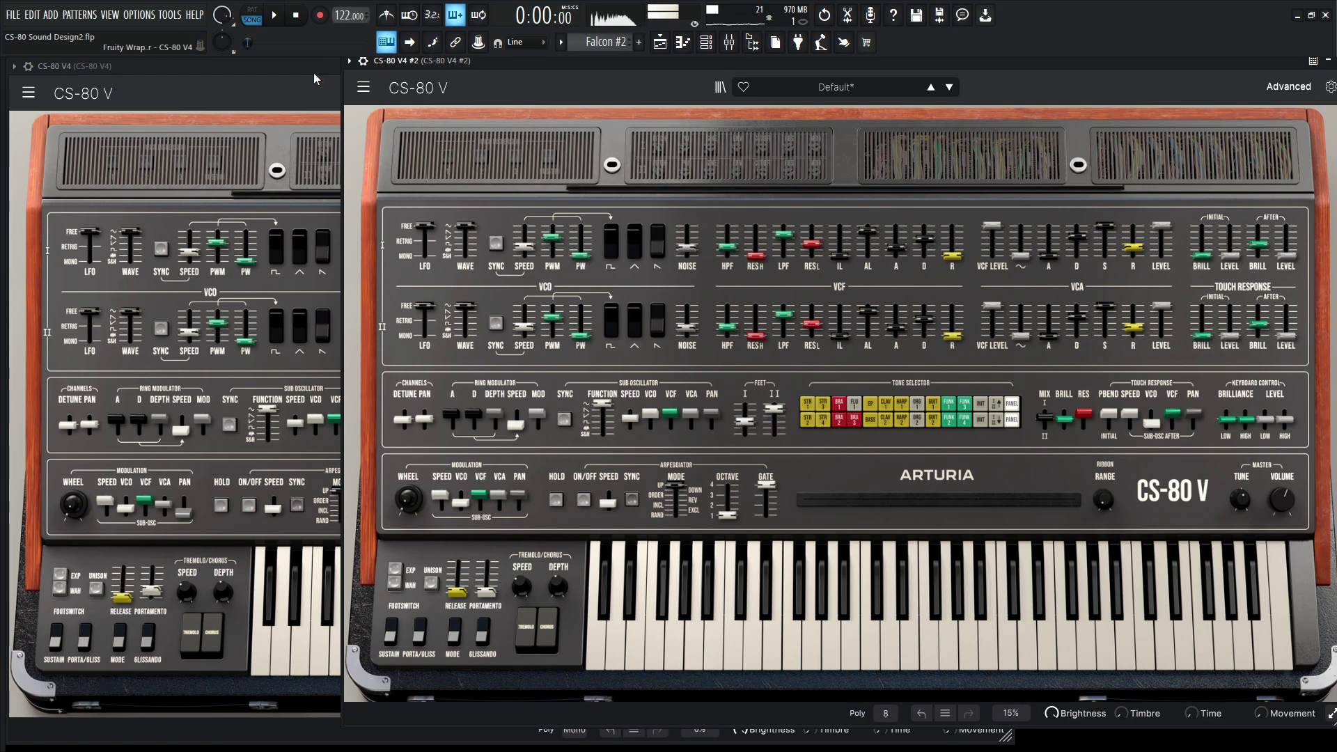
left_click(330, 128)
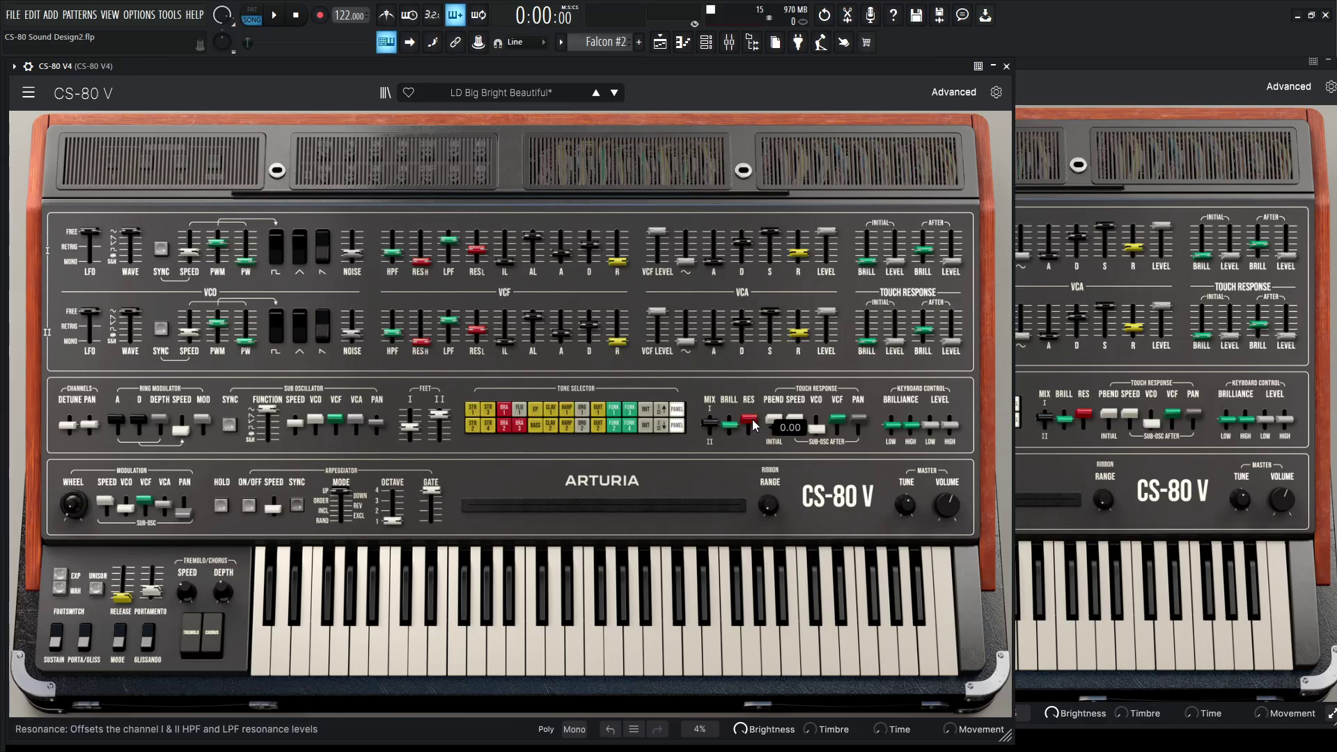
mouse_move(1084, 418)
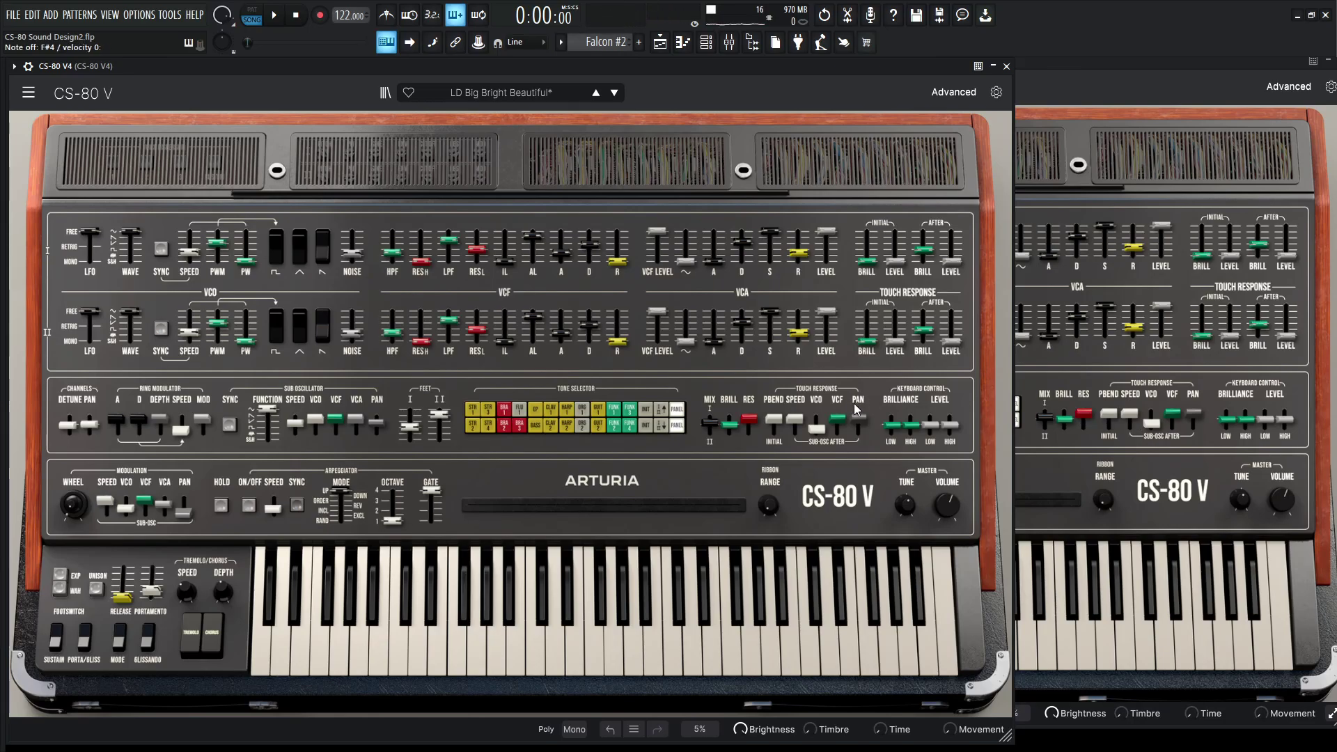
left_click(1109, 74)
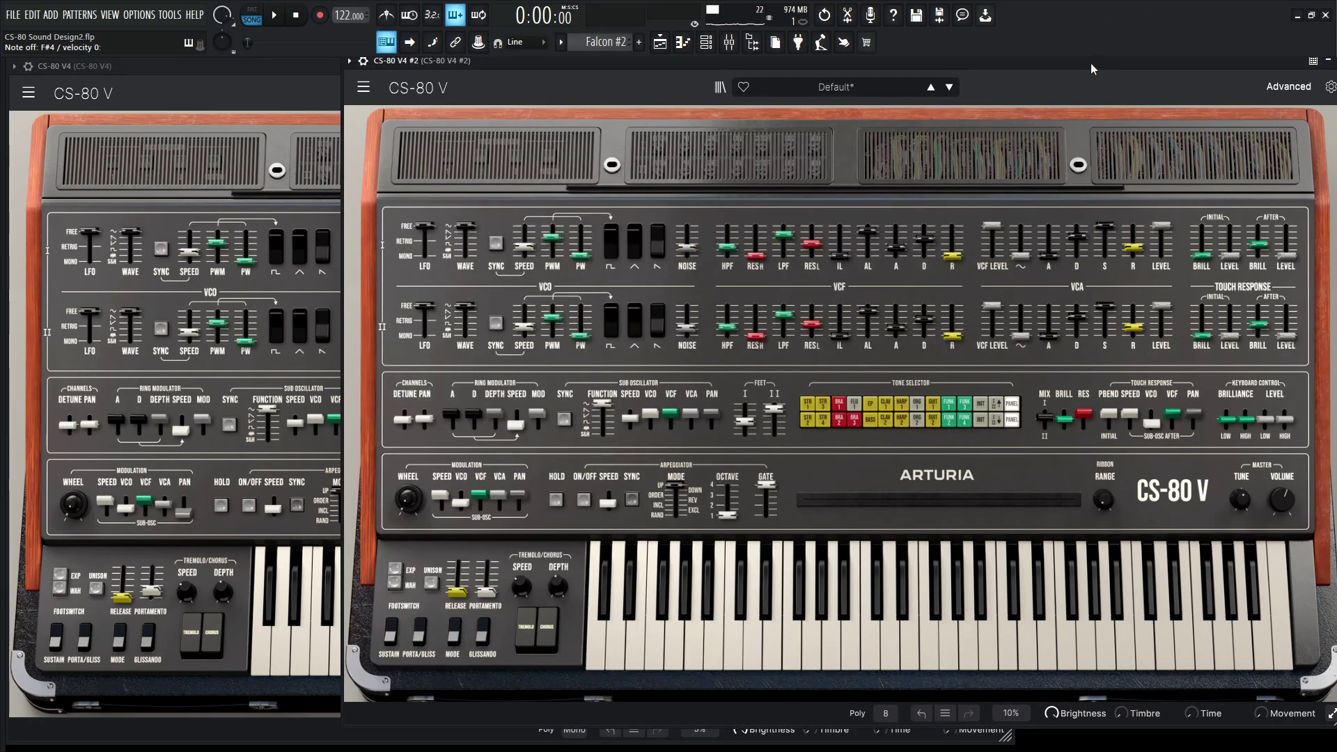
Raise the second instance's sub oscillator speed to match the reference preset.
left_click(297, 70)
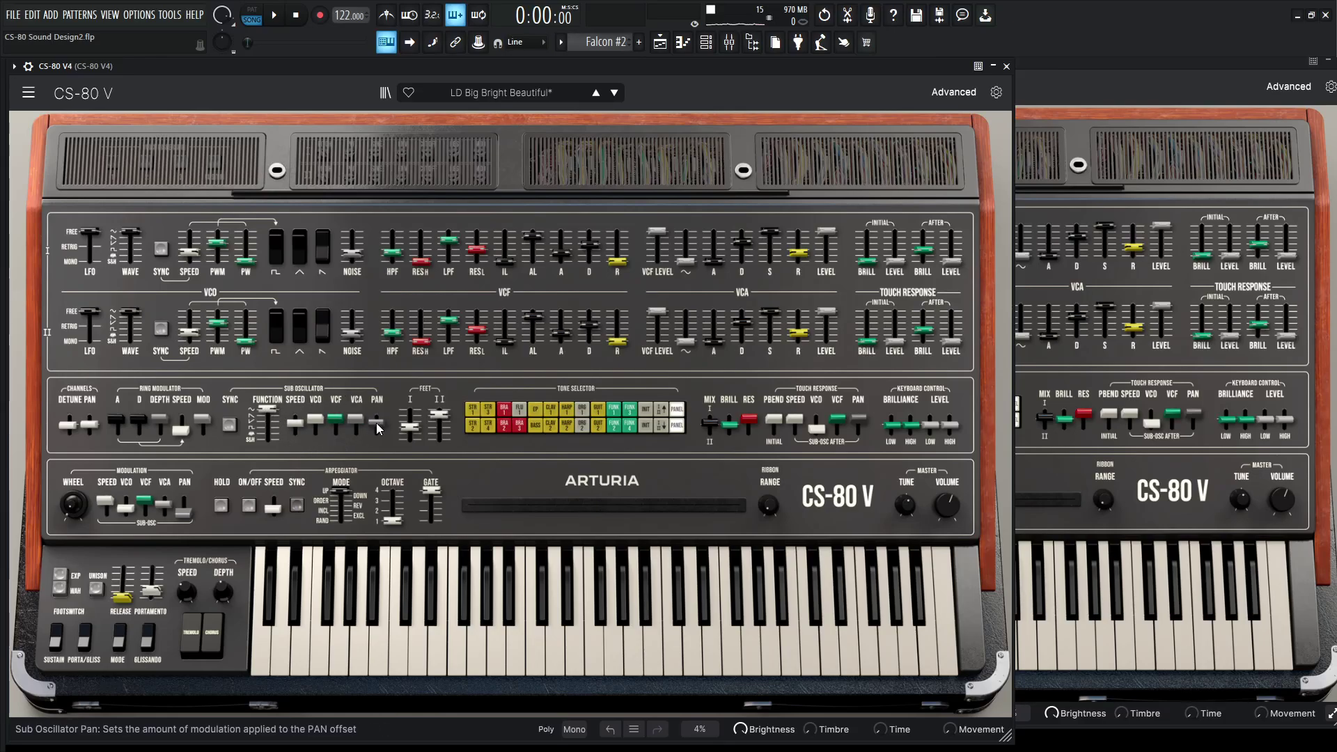
mouse_move(378, 428)
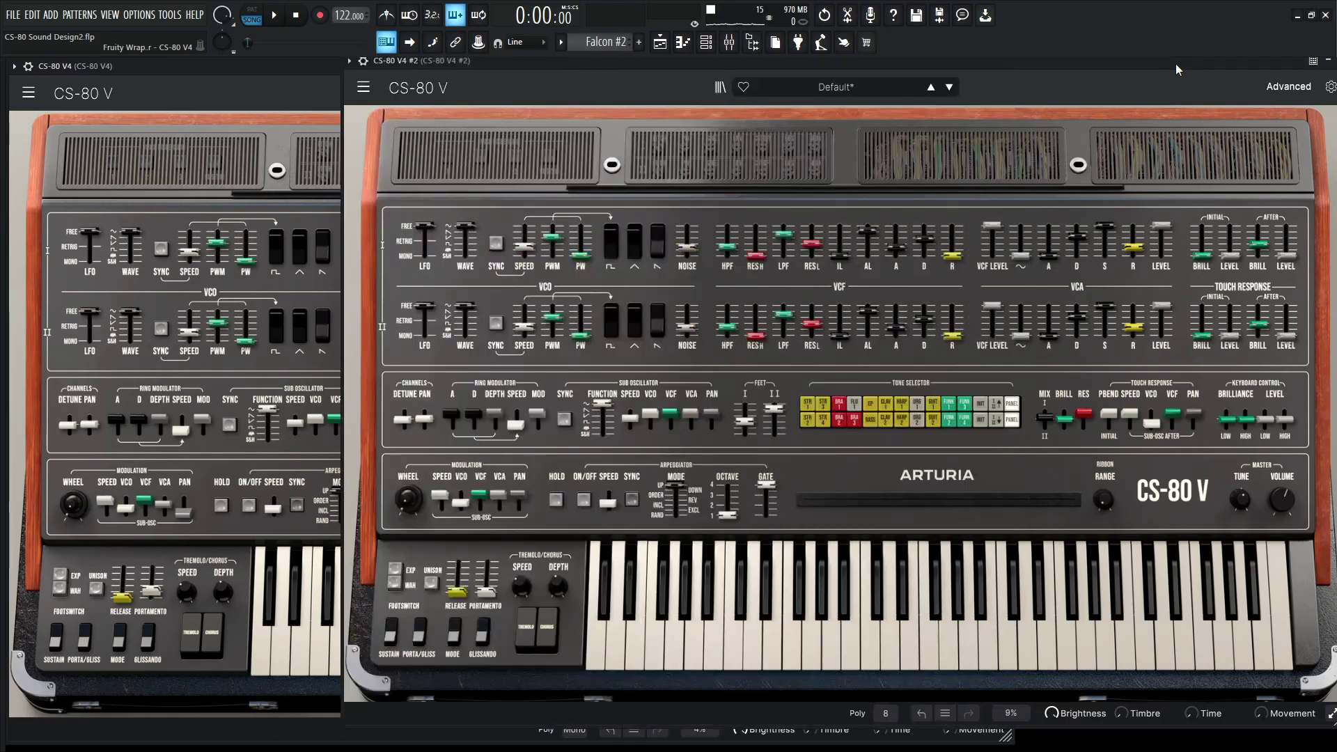
left_click(1170, 418)
mouse_move(627, 421)
left_click_drag(627, 422, 626, 425)
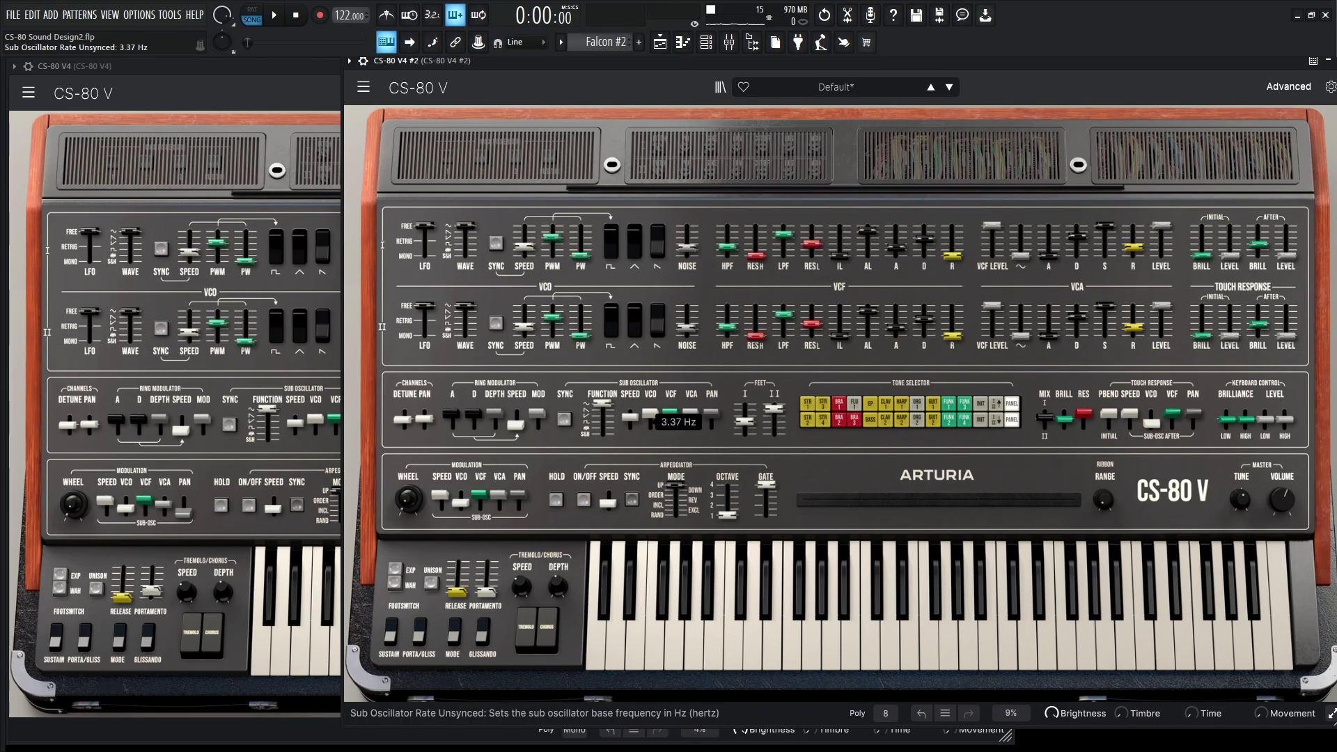
Set the sub oscillator pan to about 0.3, comparing with the reference.
left_click(299, 98)
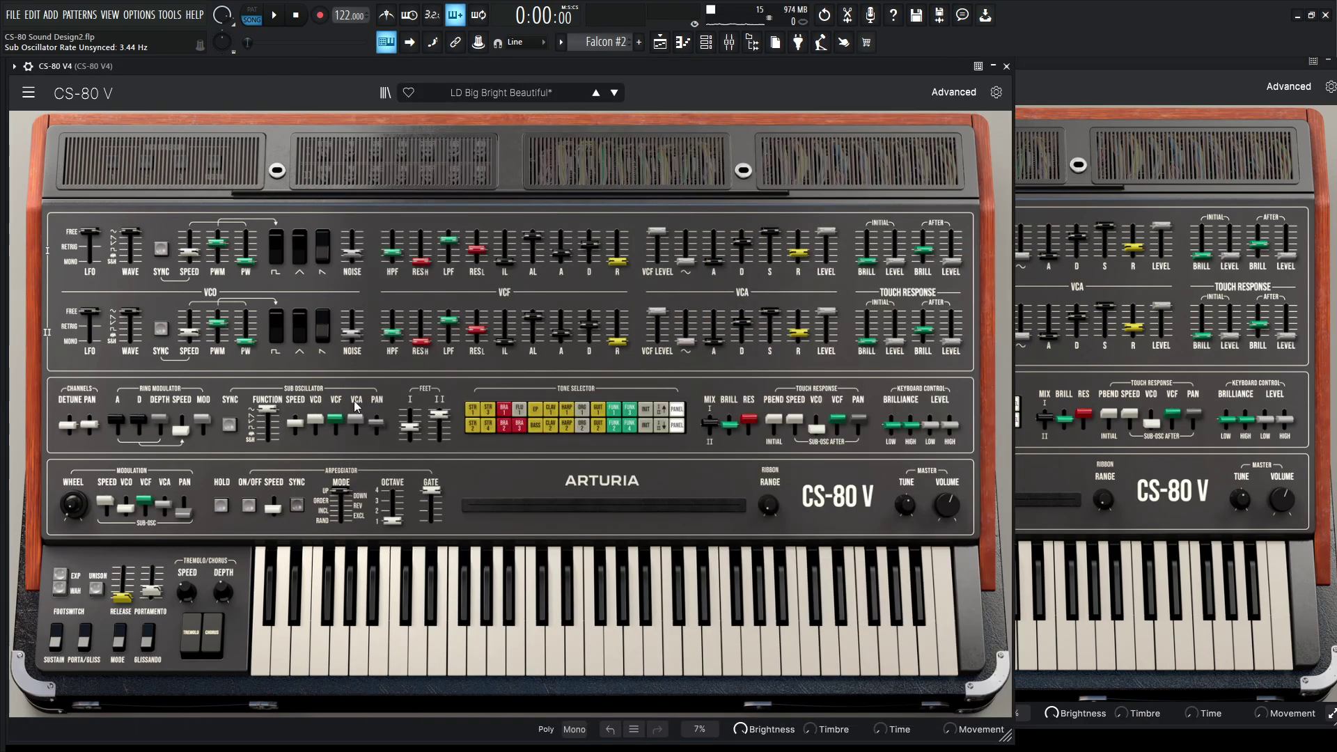
left_click(1094, 128)
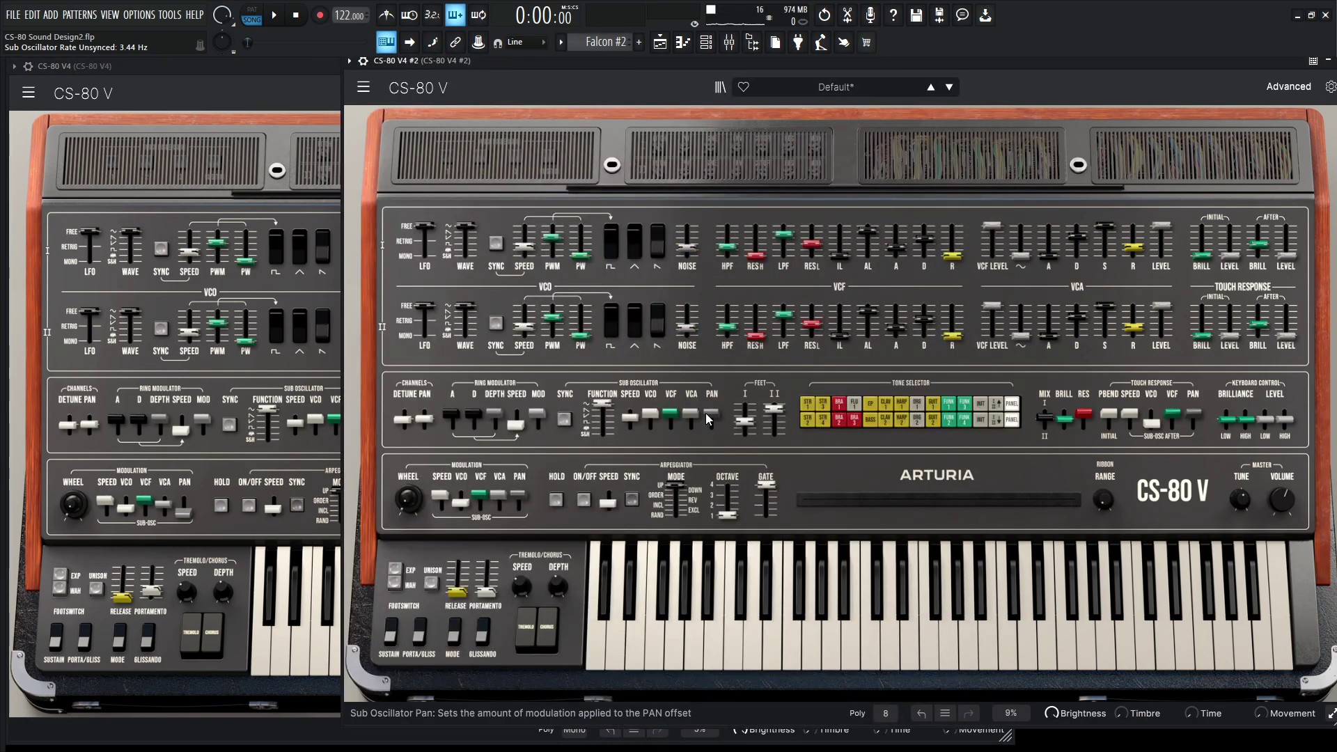
left_click_drag(713, 421, 713, 419)
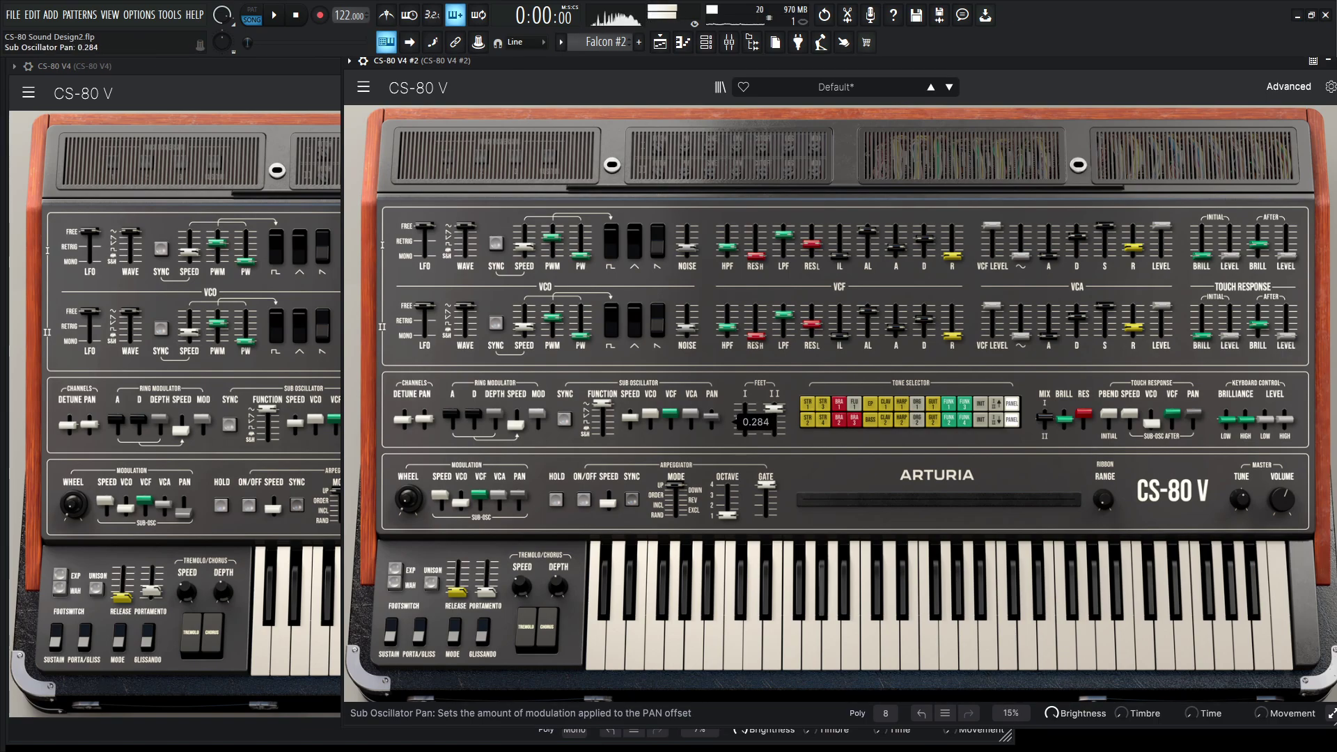
left_click_drag(711, 418, 710, 413)
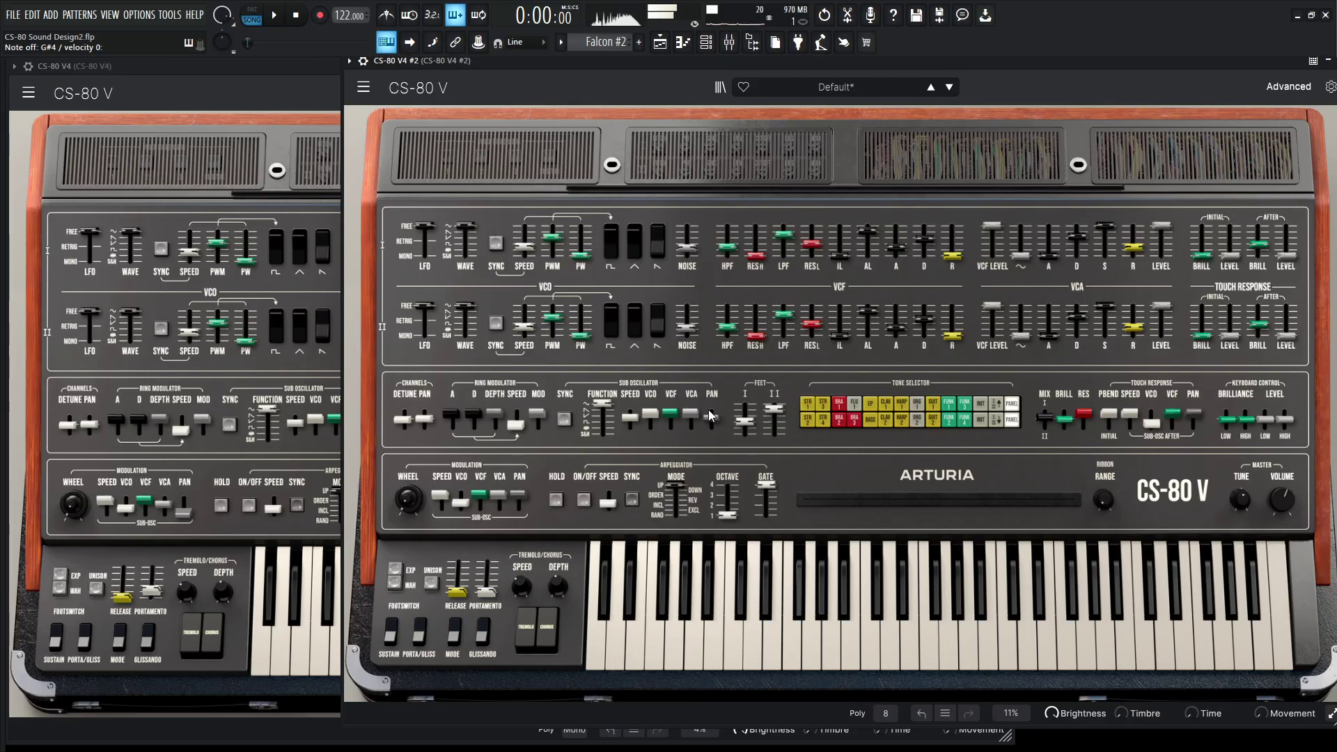
left_click(277, 70)
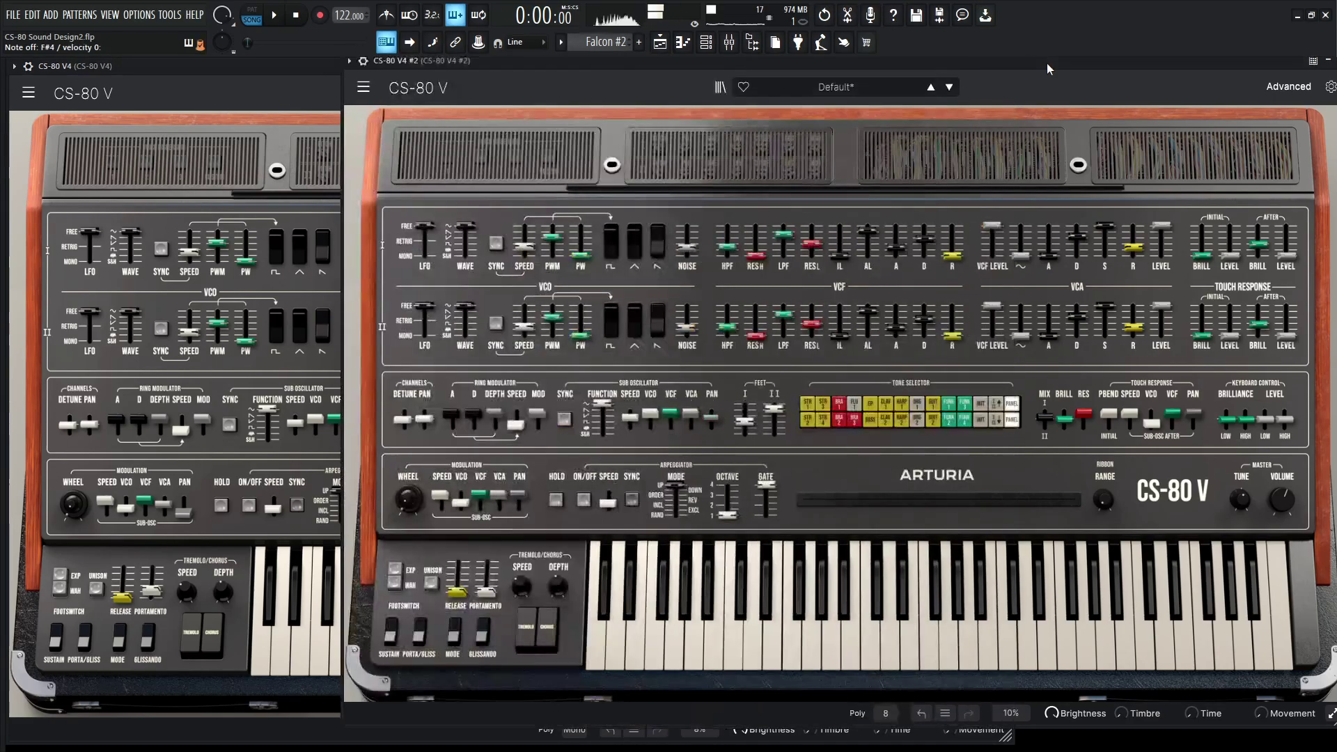
Compare both instances and raise the second instance's portamento to about 0.012 s/oct.
left_click(1047, 63)
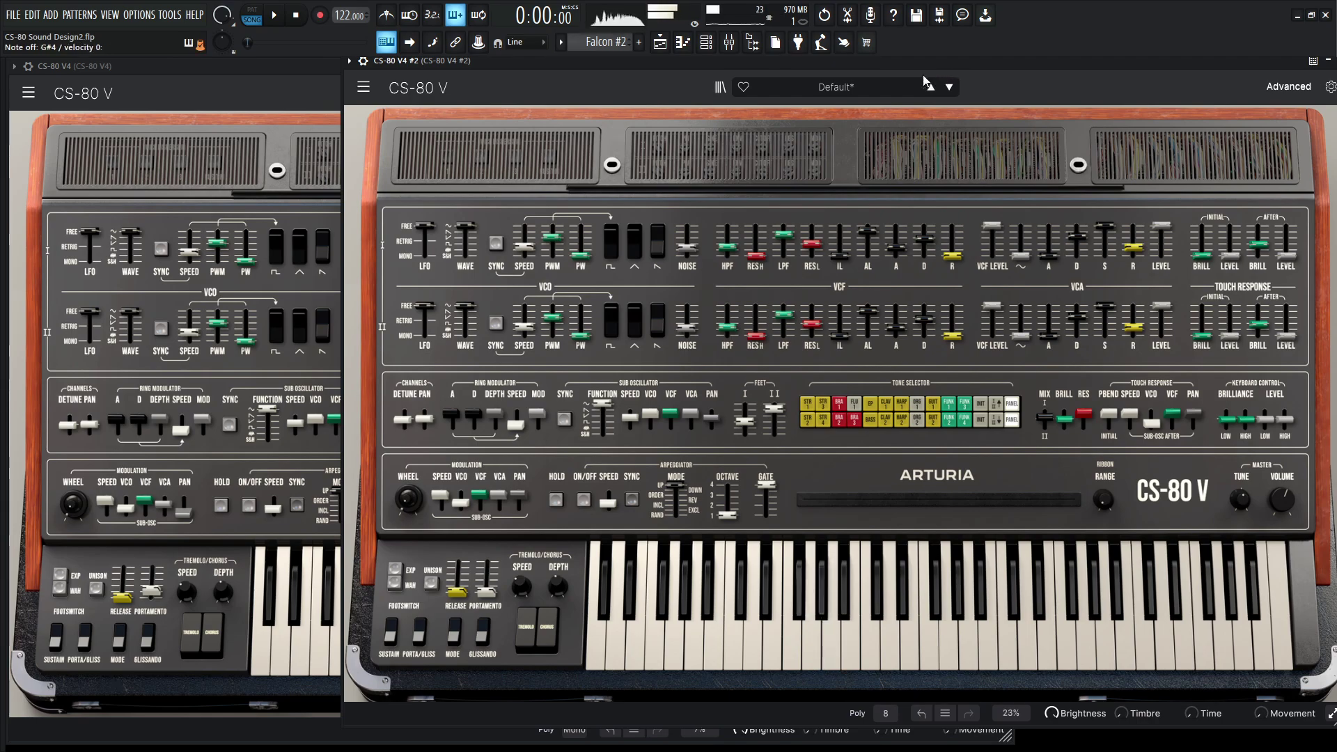
left_click(301, 70)
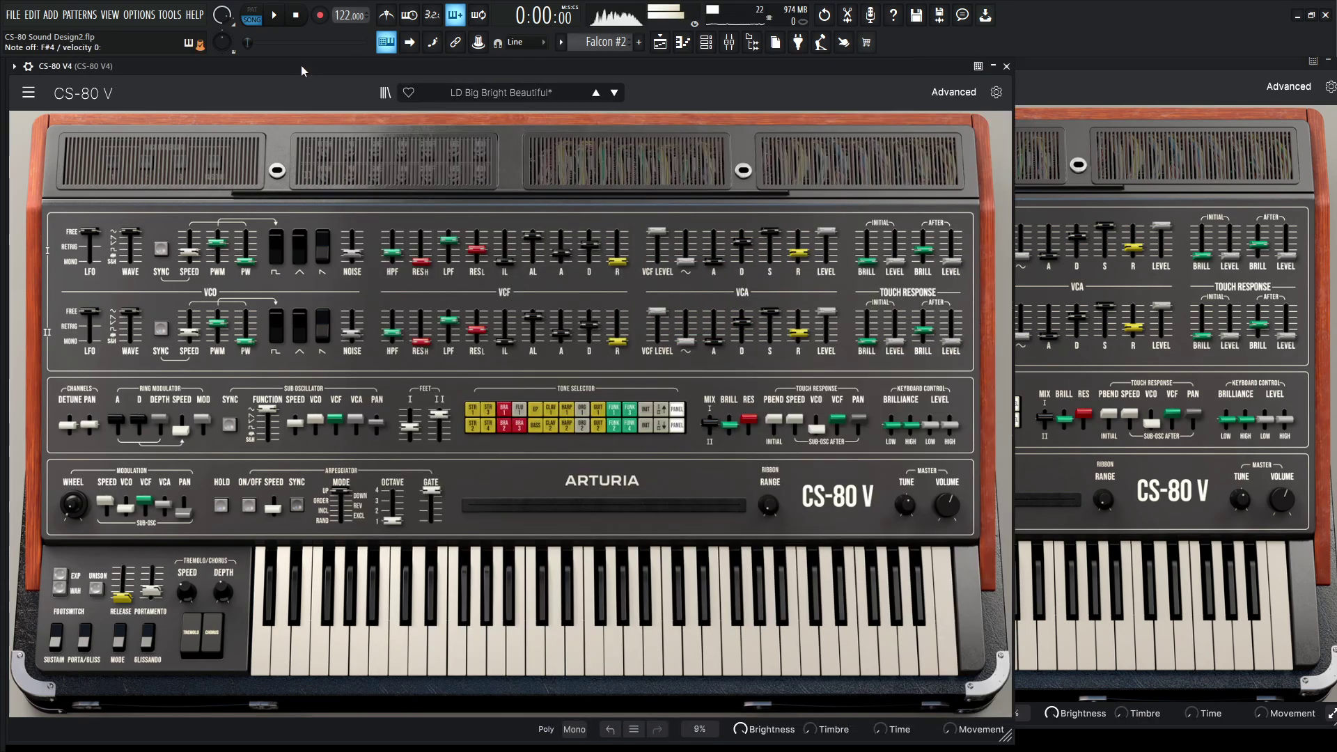
left_click(1080, 73)
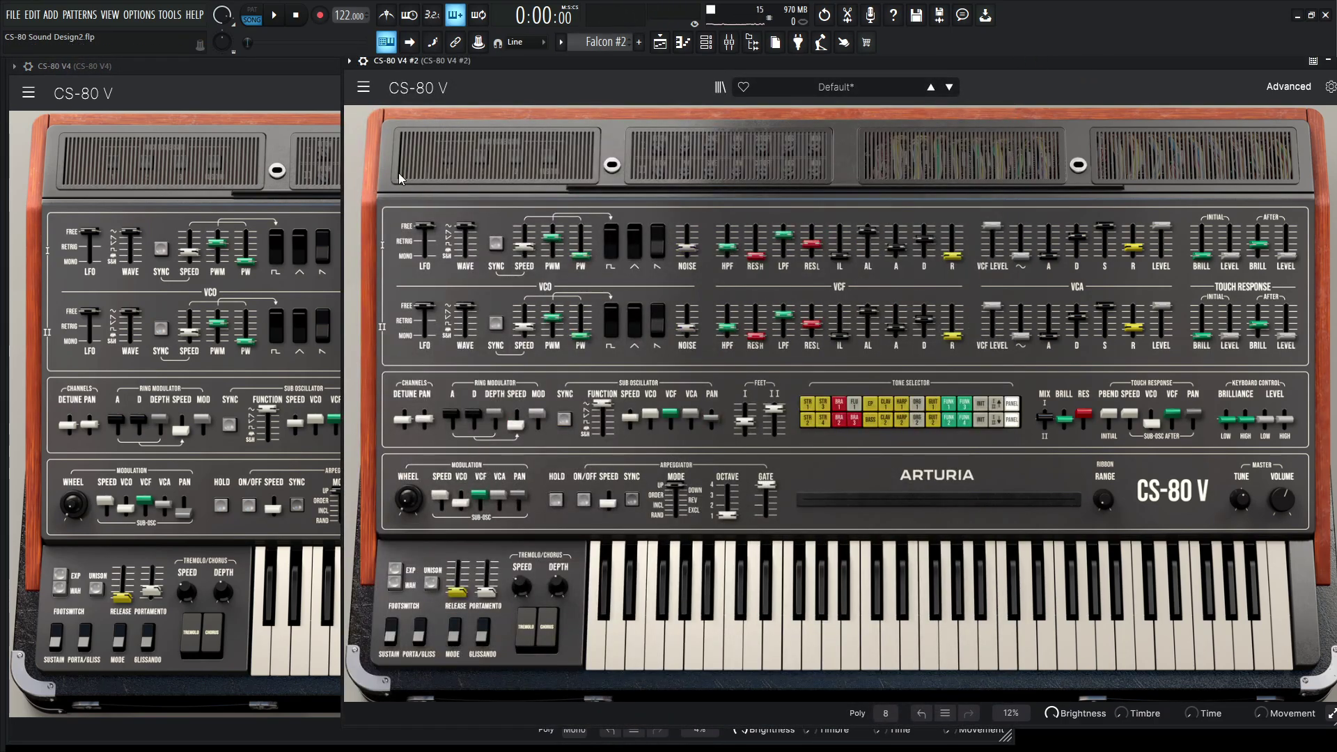
left_click(286, 69)
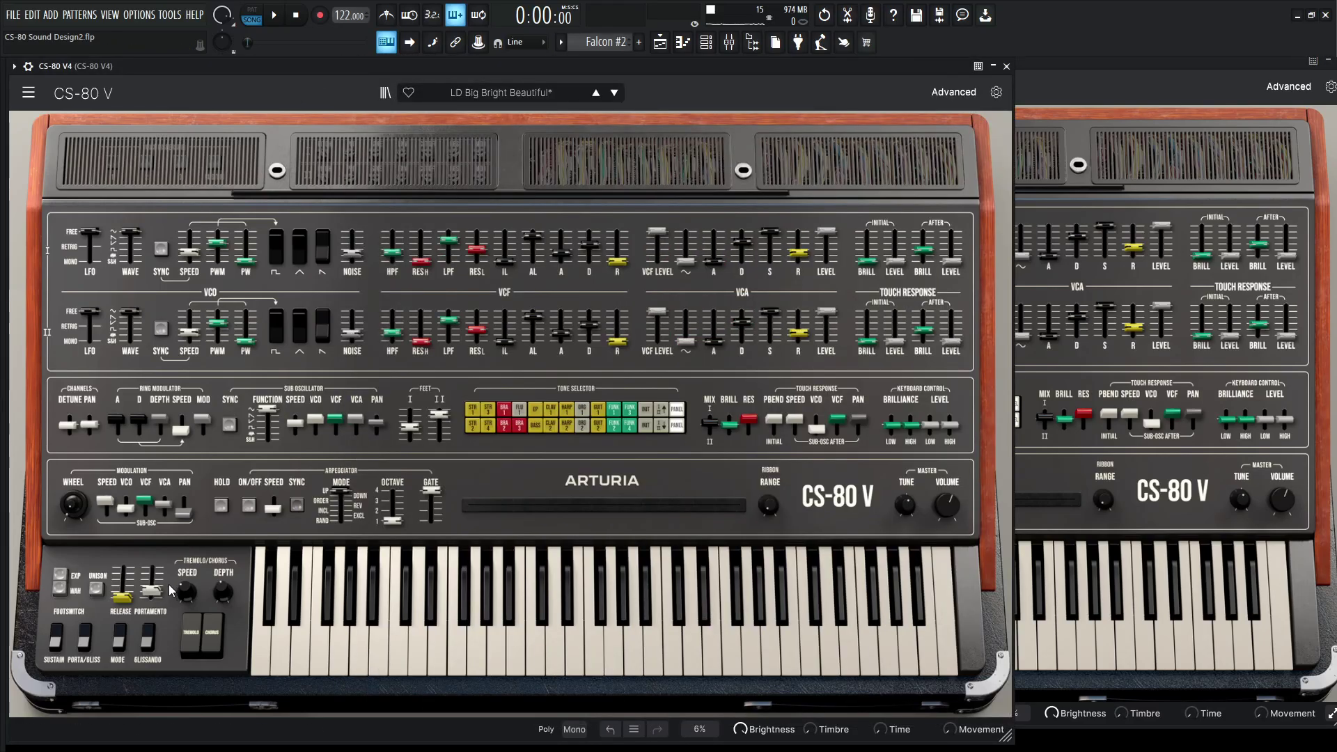
mouse_move(152, 596)
left_click(1114, 571)
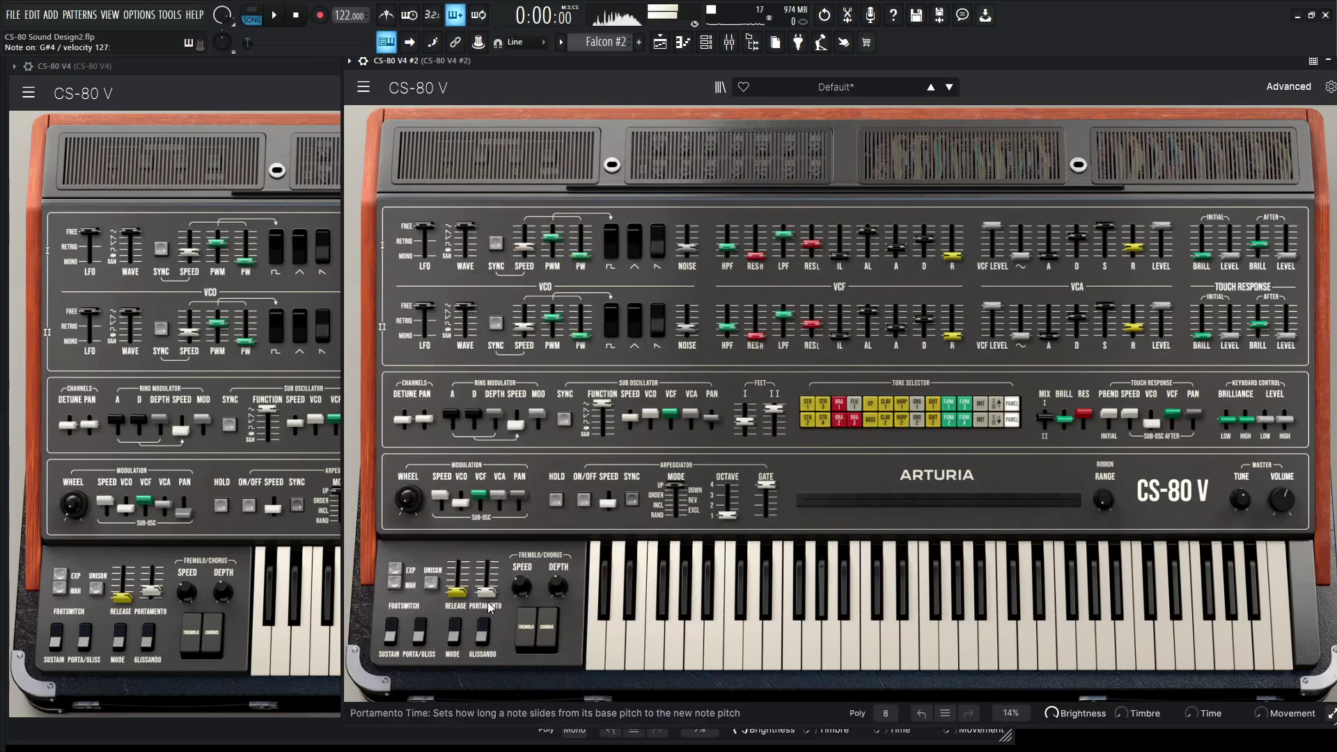
left_click_drag(486, 591, 486, 584)
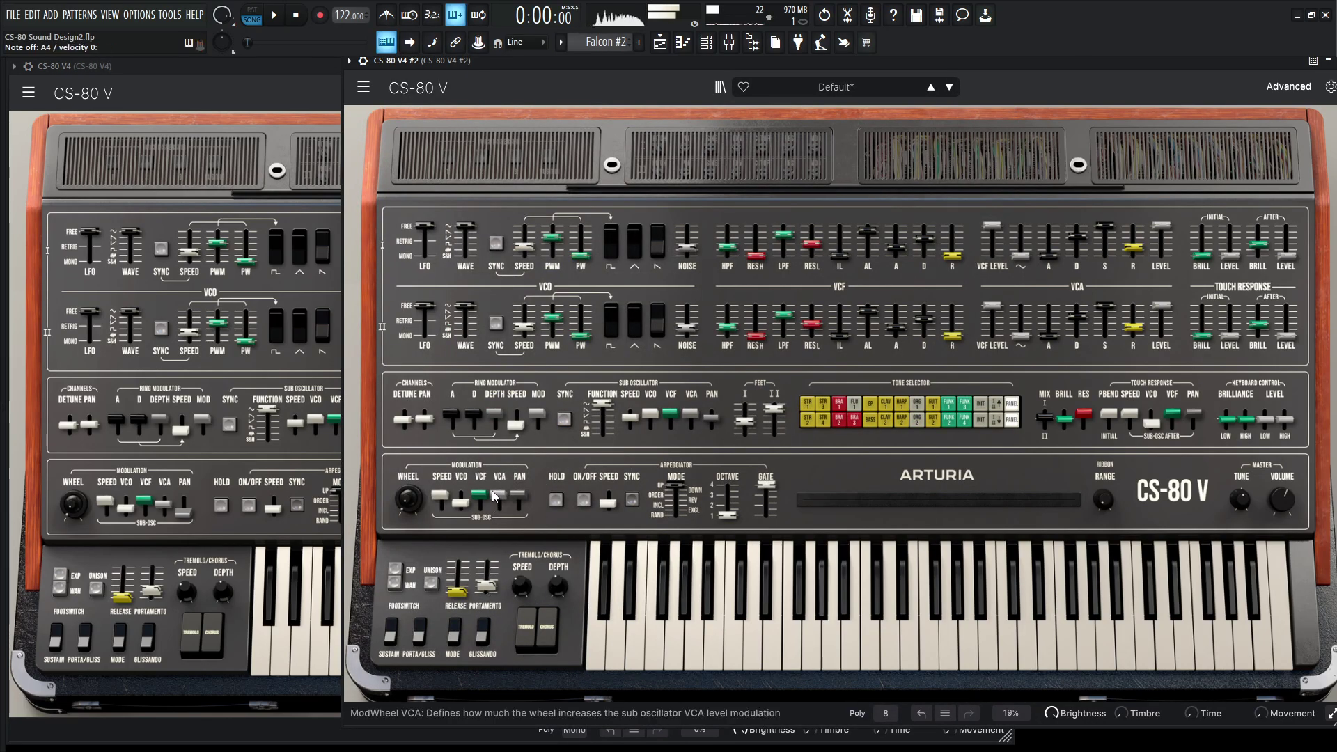
left_click(304, 70)
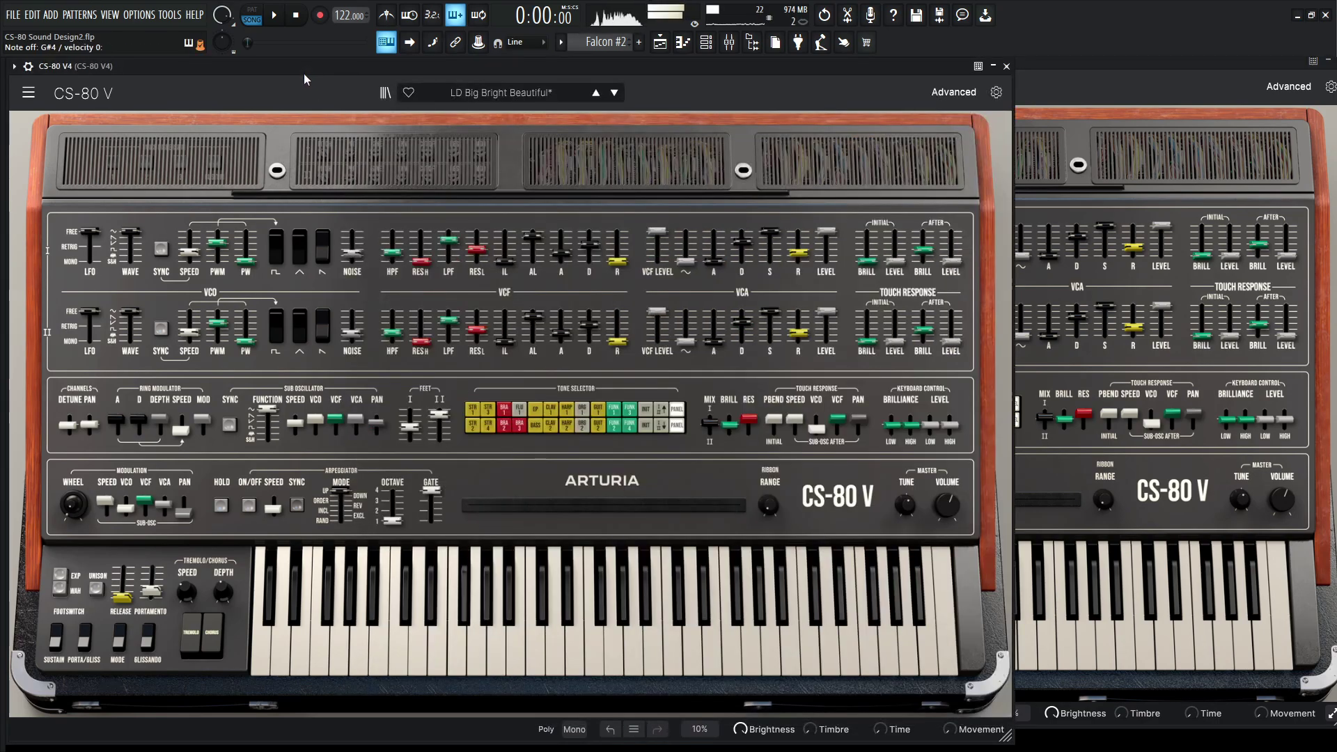
Compare both instances and switch the second instance's voice mode from Poly to Mono.
left_click(1036, 70)
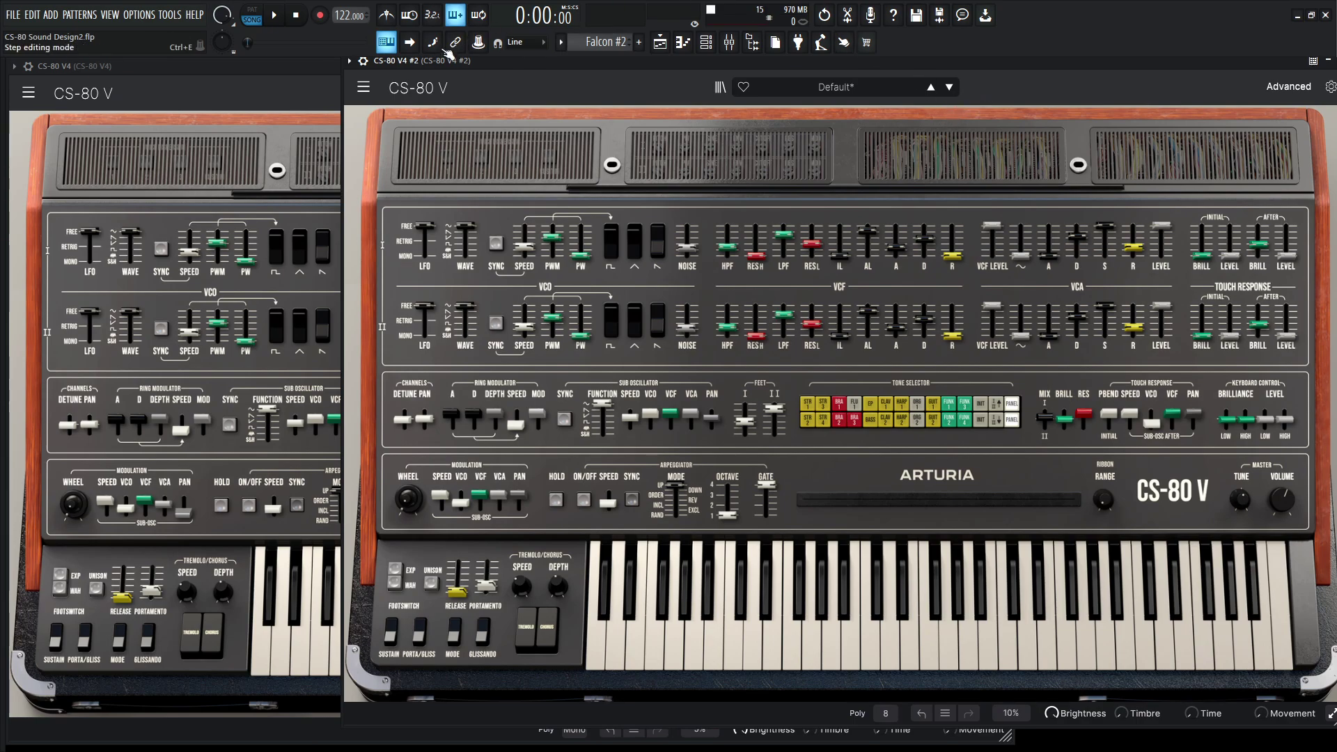
left_click(286, 72)
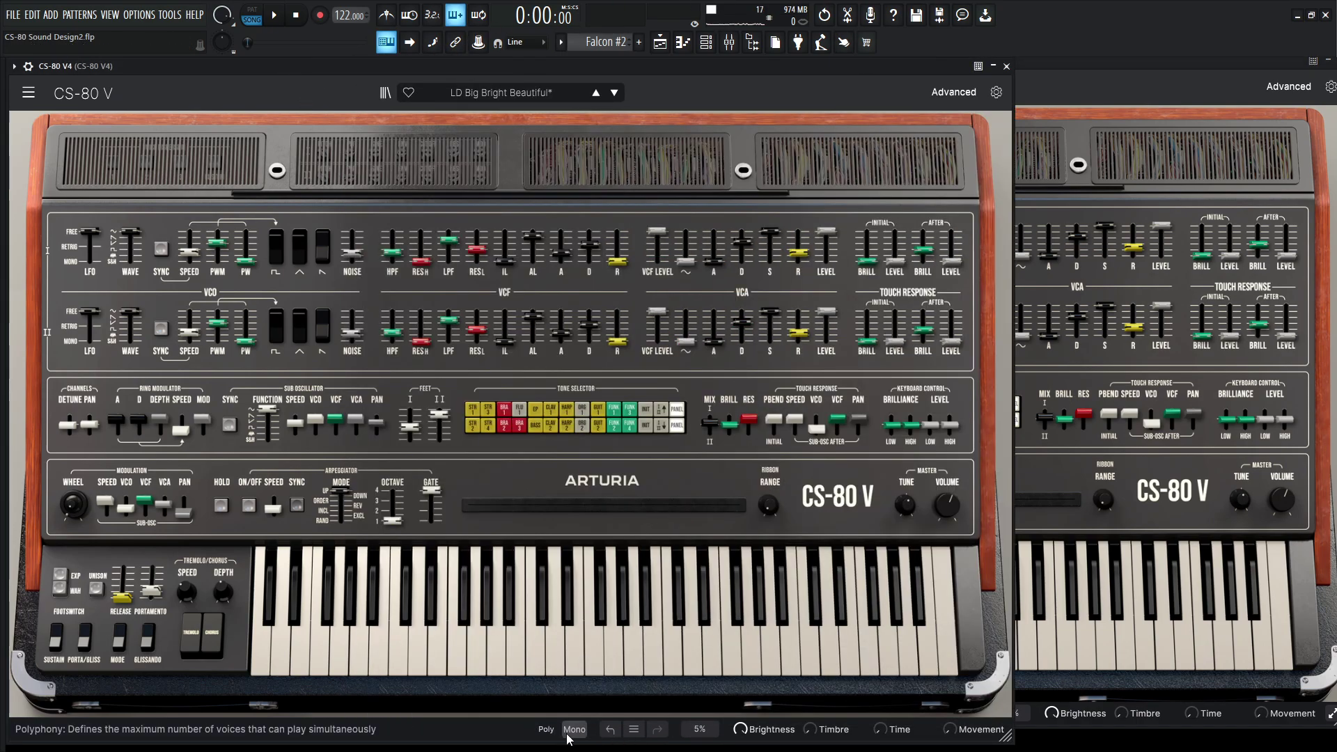
left_click(1076, 91)
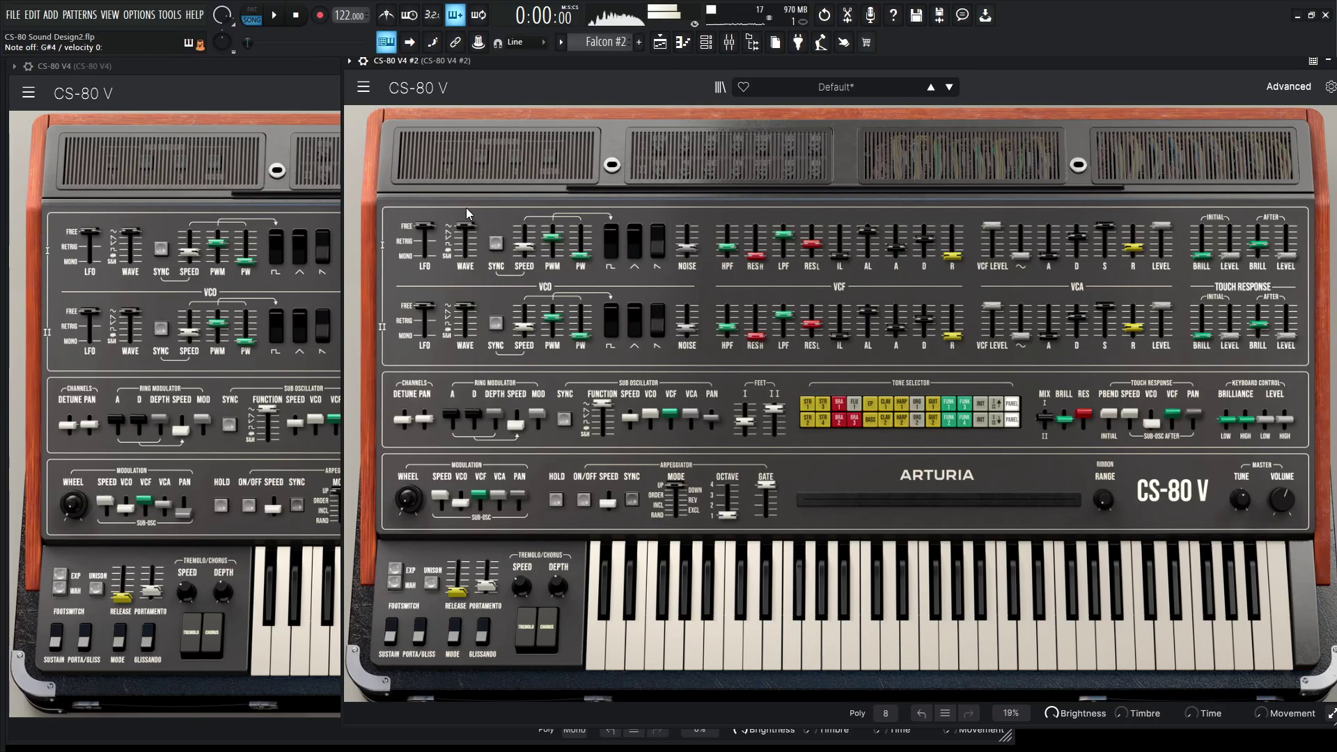
left_click(280, 73)
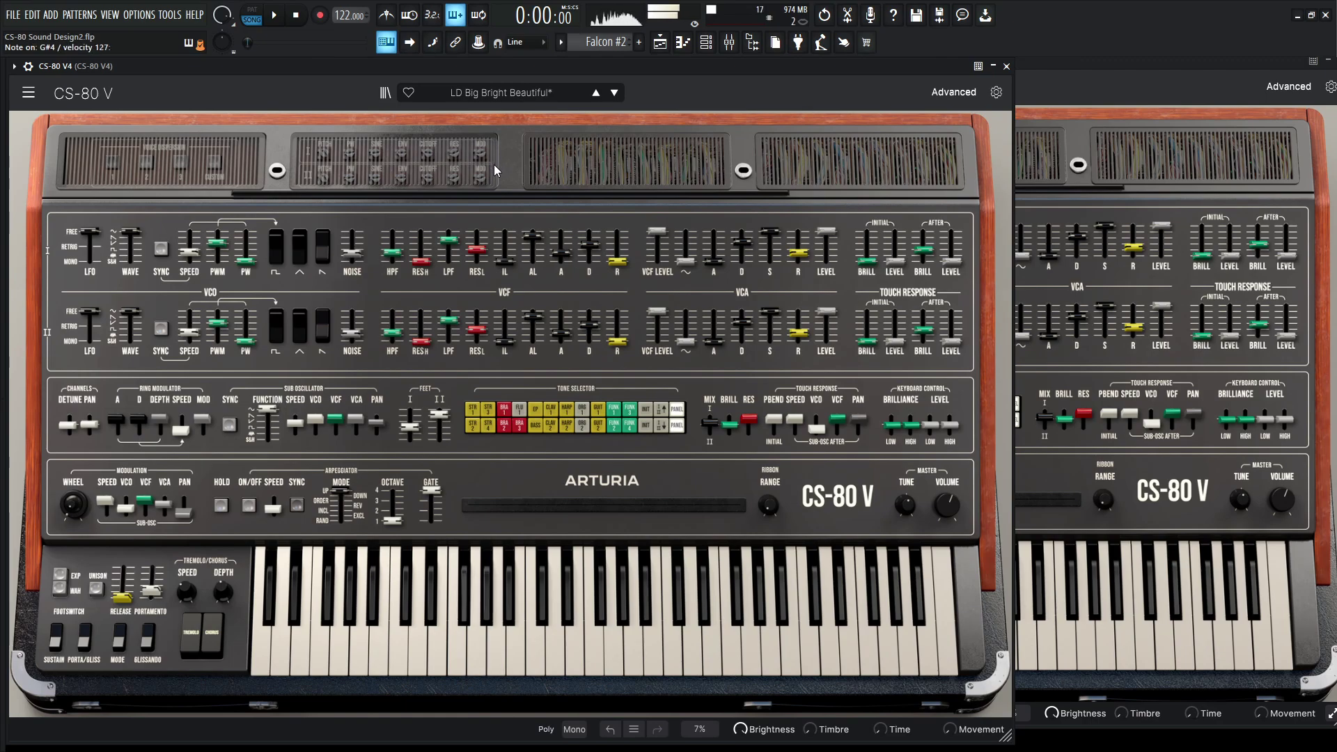
left_click(1089, 69)
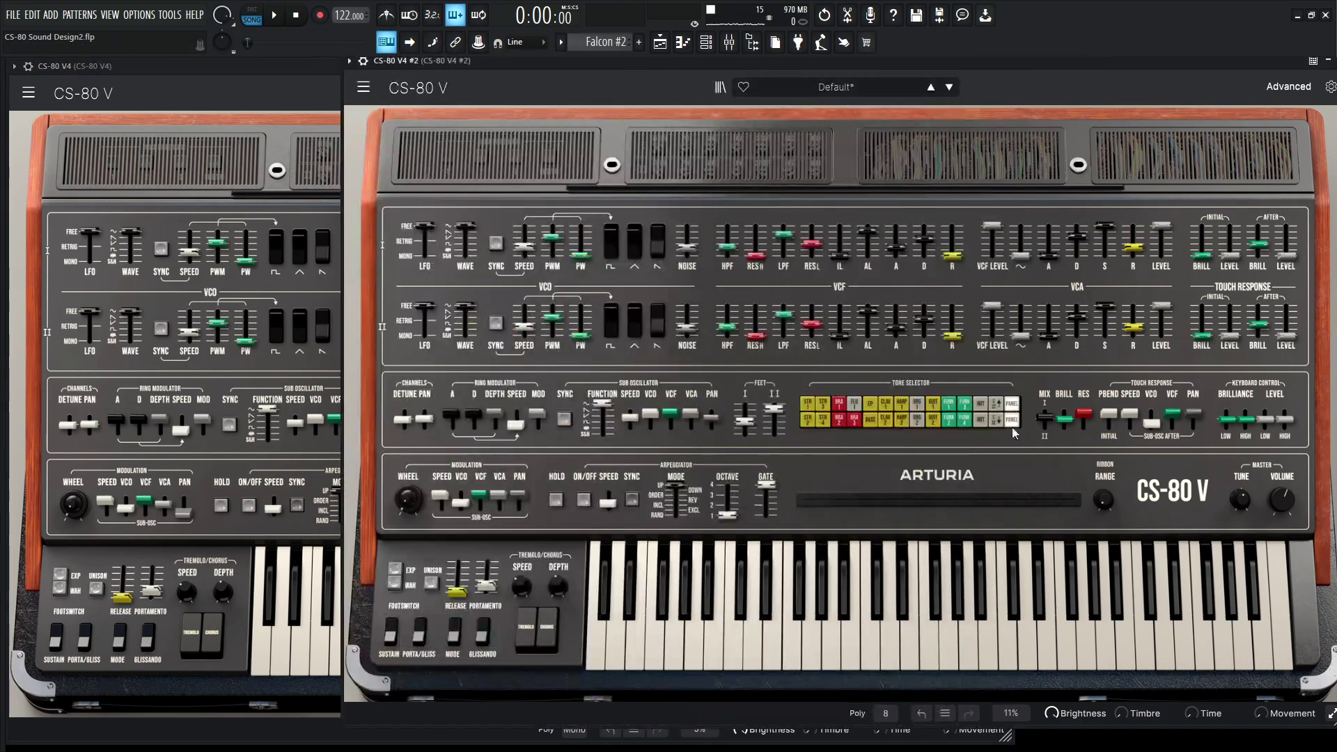
left_click(885, 712)
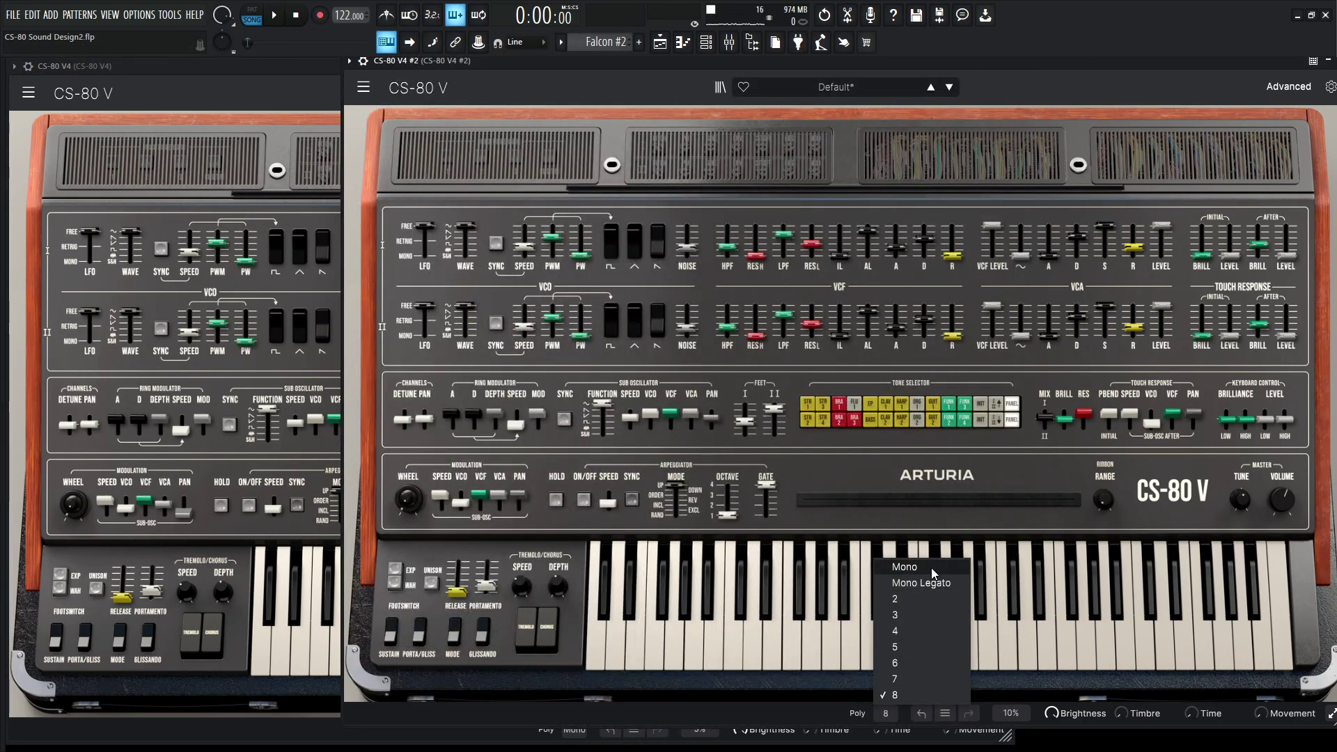
left_click(930, 568)
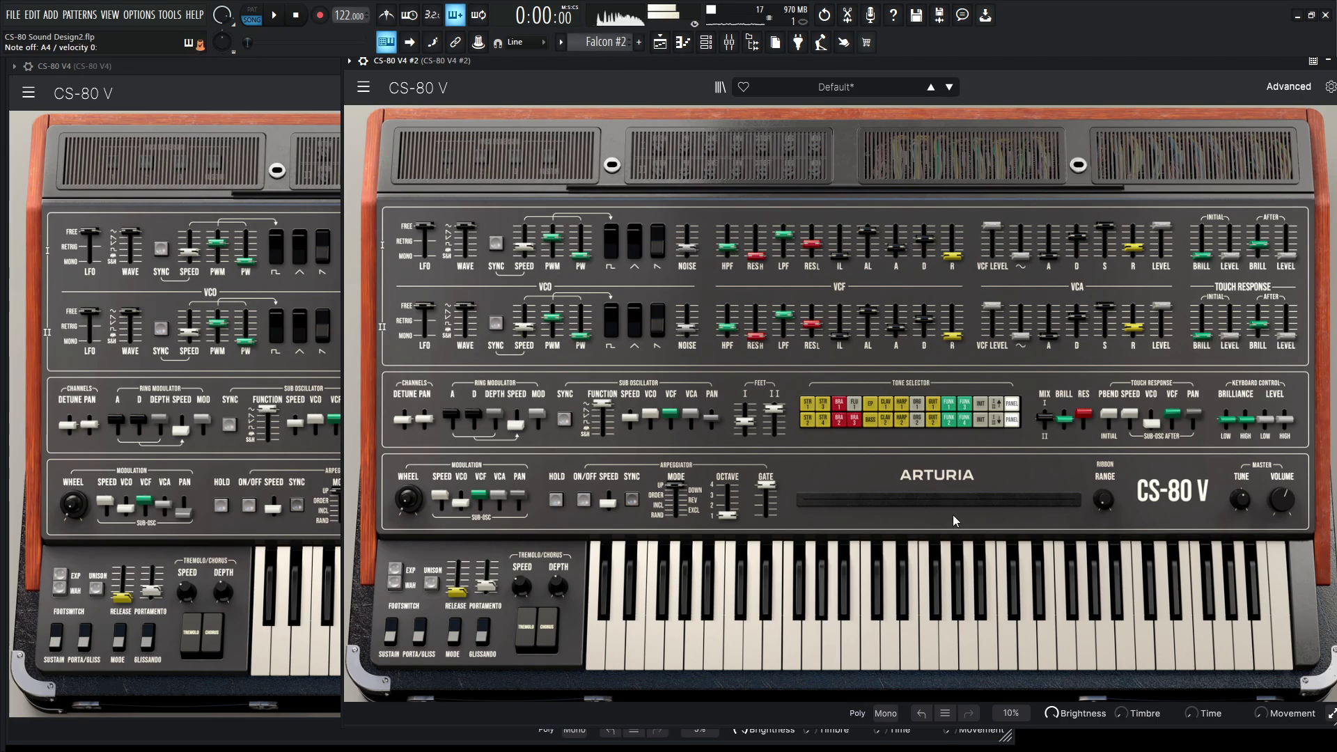
left_click(890, 718)
left_click(975, 571)
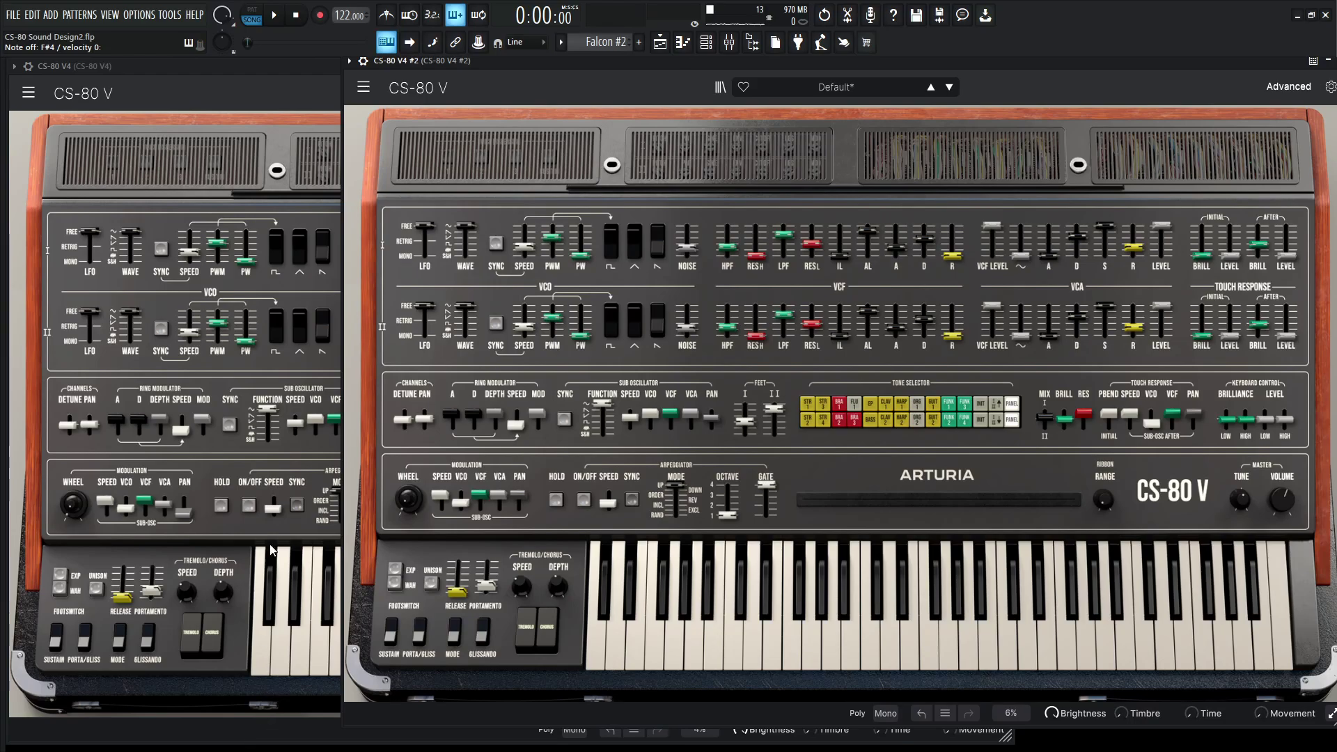
Check the reference's voice mode and set the second instance to Mono Legato.
left_click(284, 100)
left_click(574, 729)
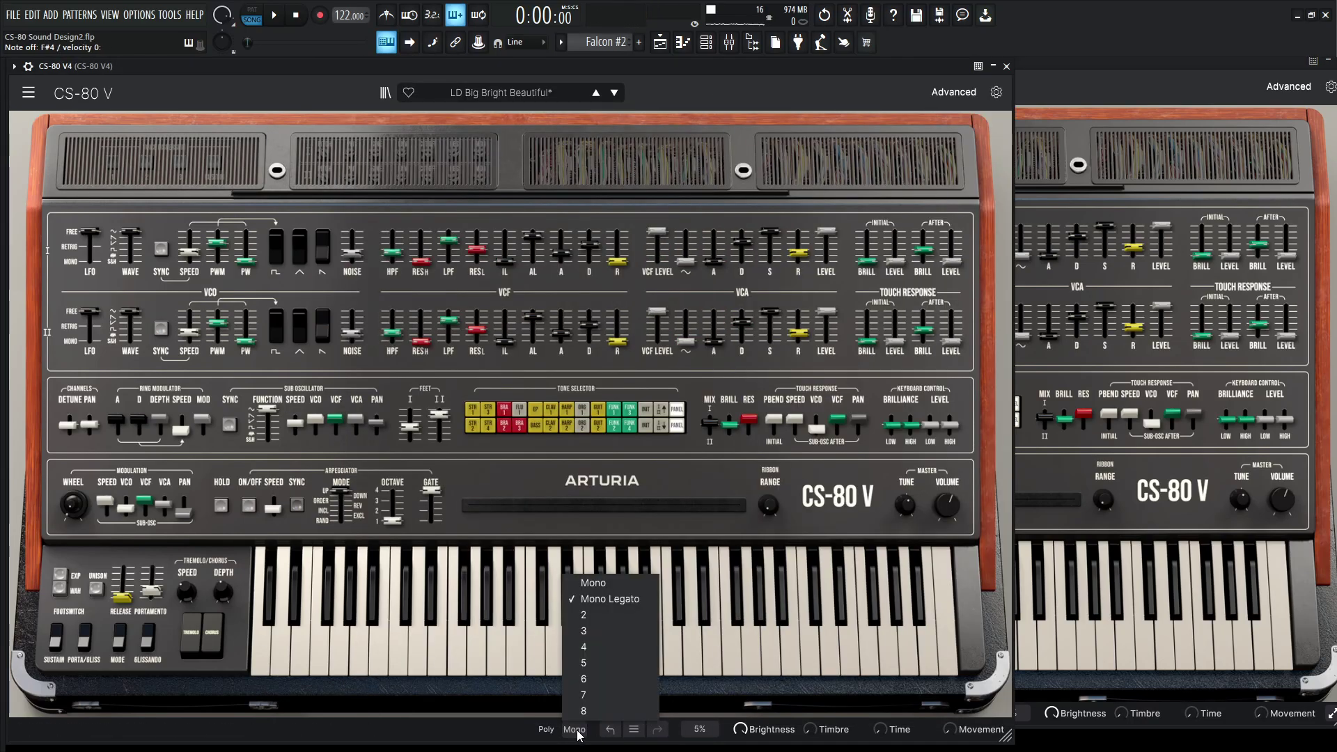
left_click(1063, 65)
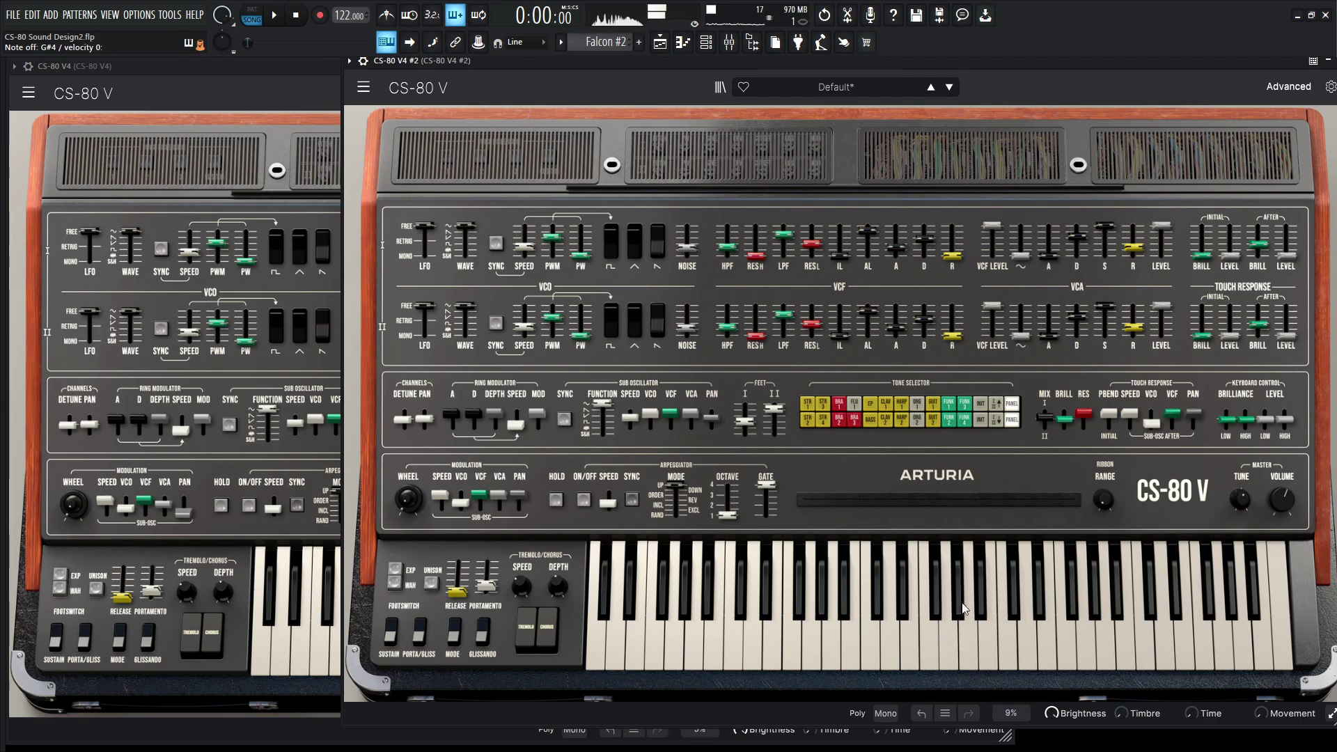
left_click(888, 713)
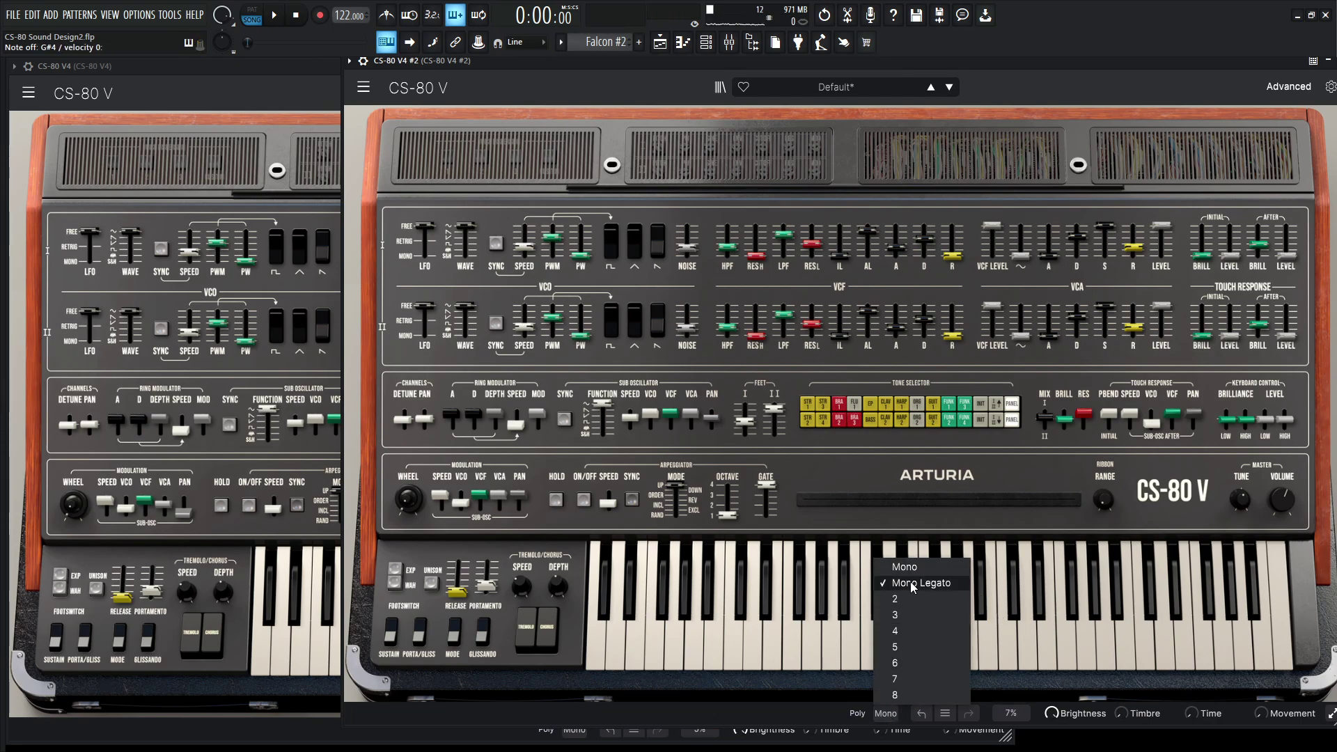
left_click(913, 693)
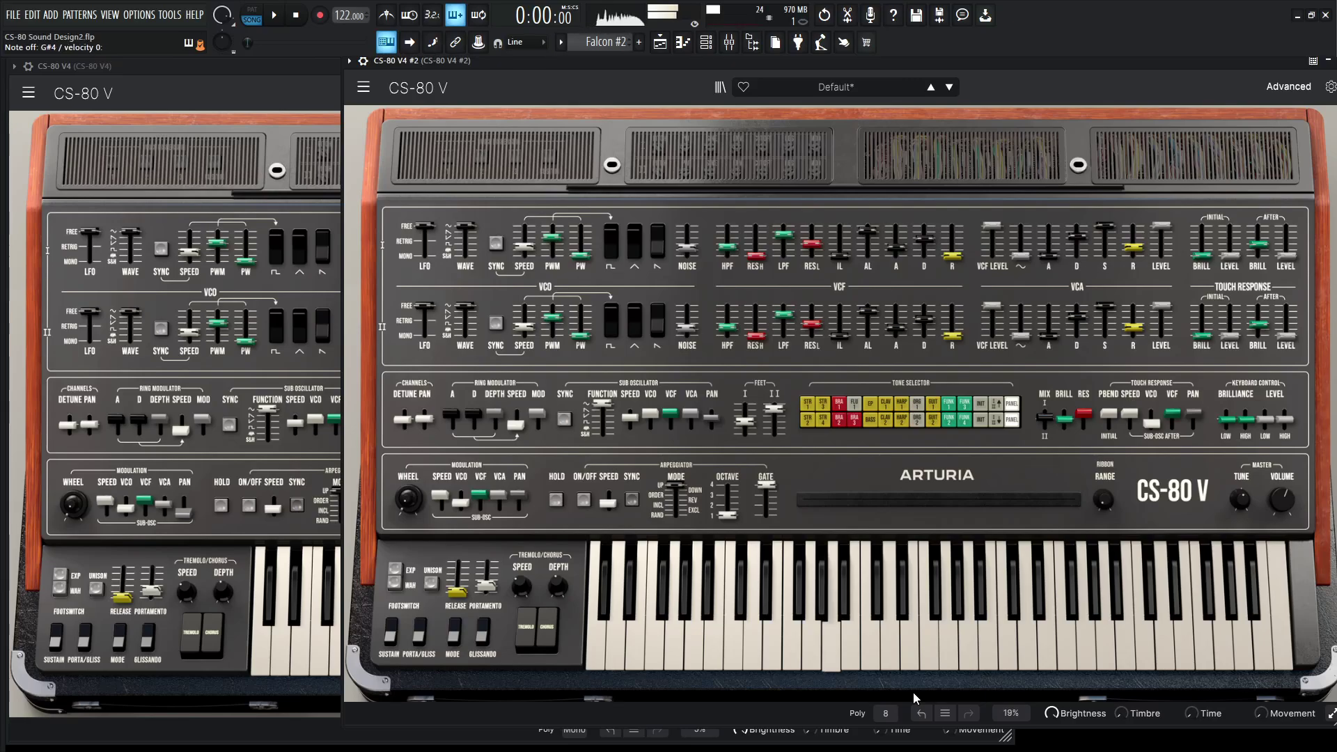
left_click(900, 709)
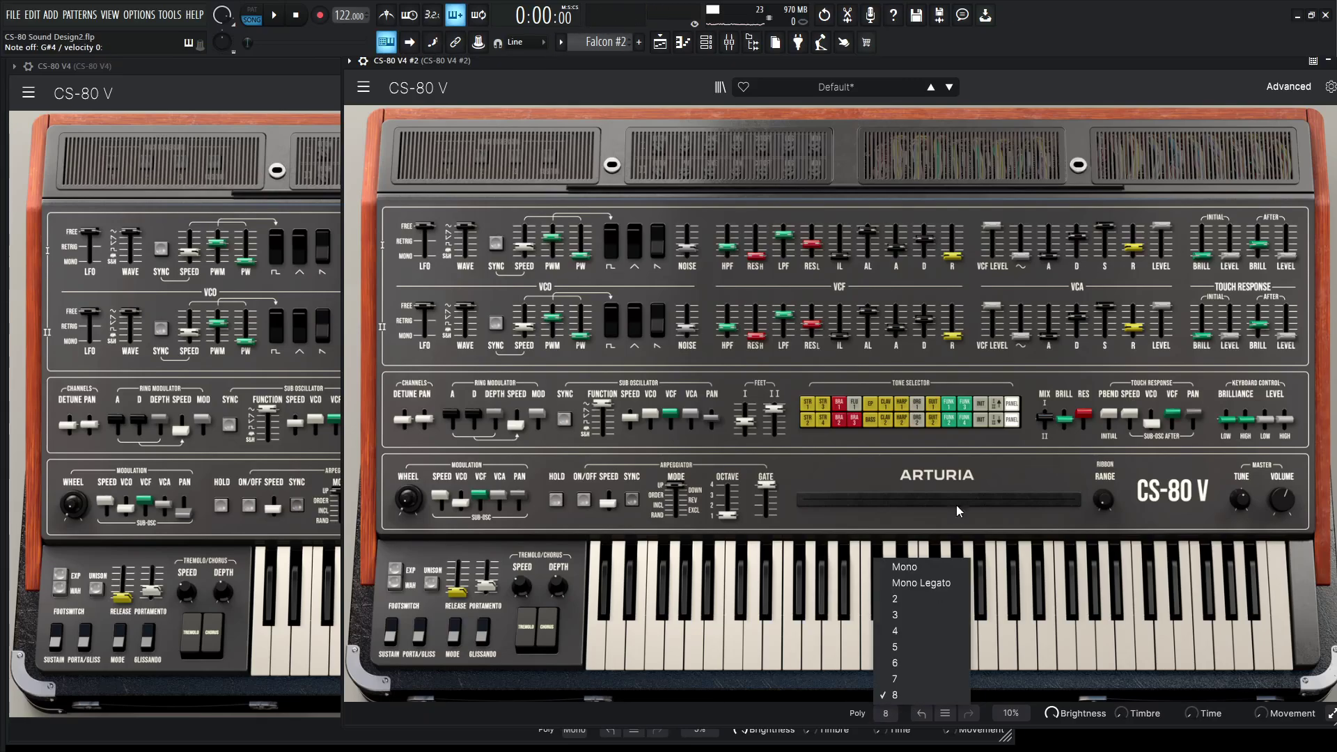
left_click(931, 583)
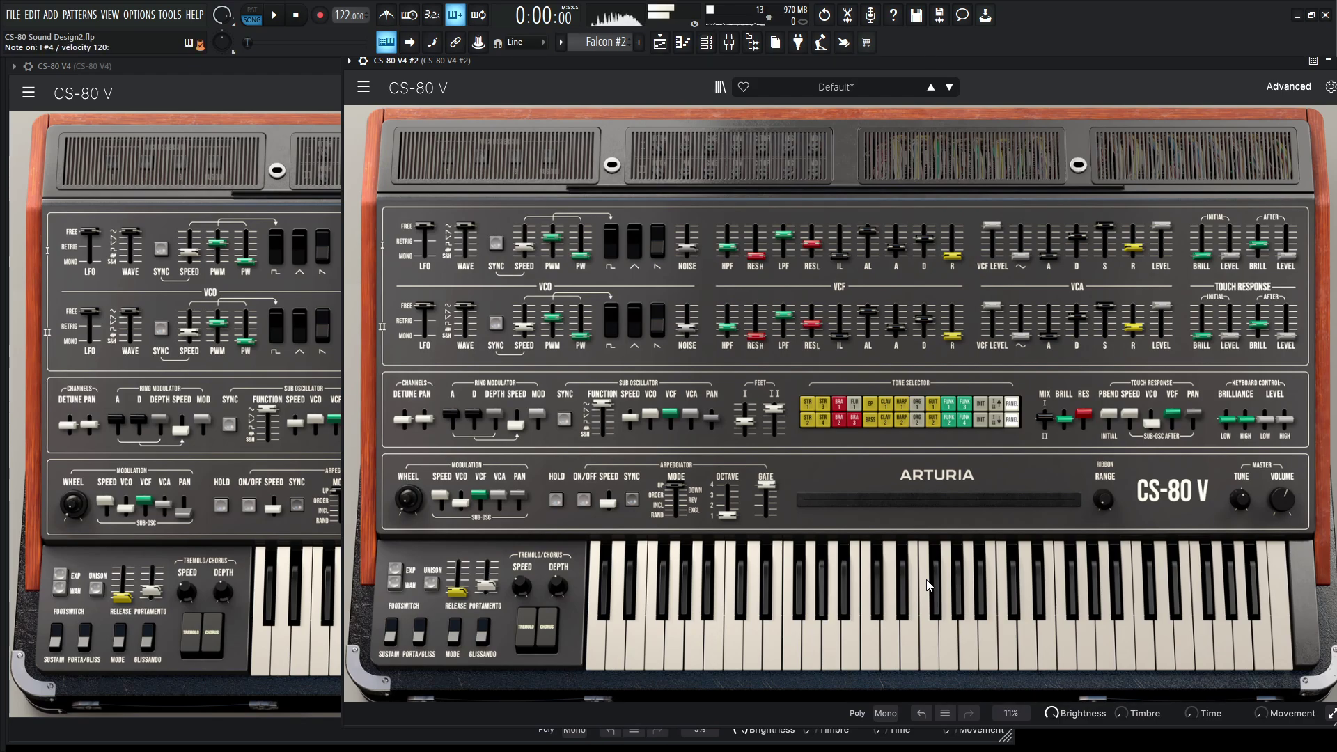
Alternate between the reference and second instance to compare their volume.
left_click(319, 82)
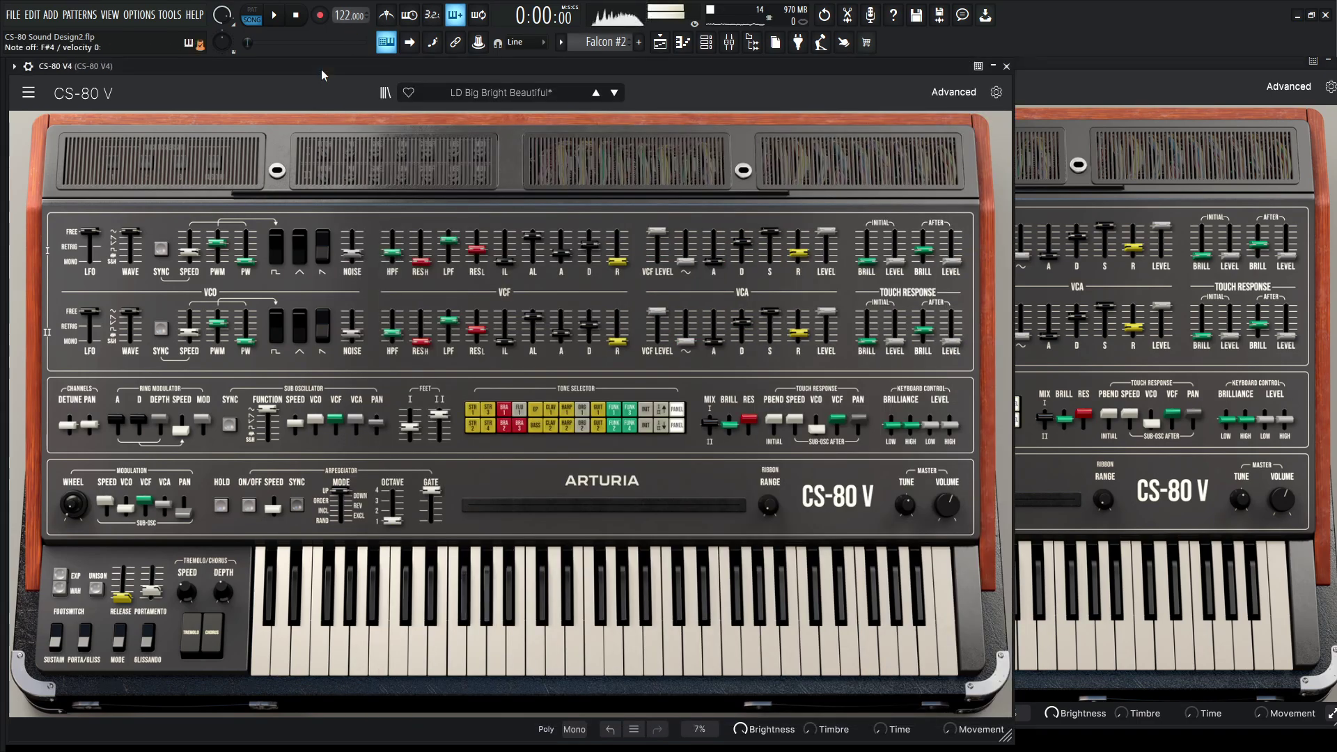
left_click(1077, 58)
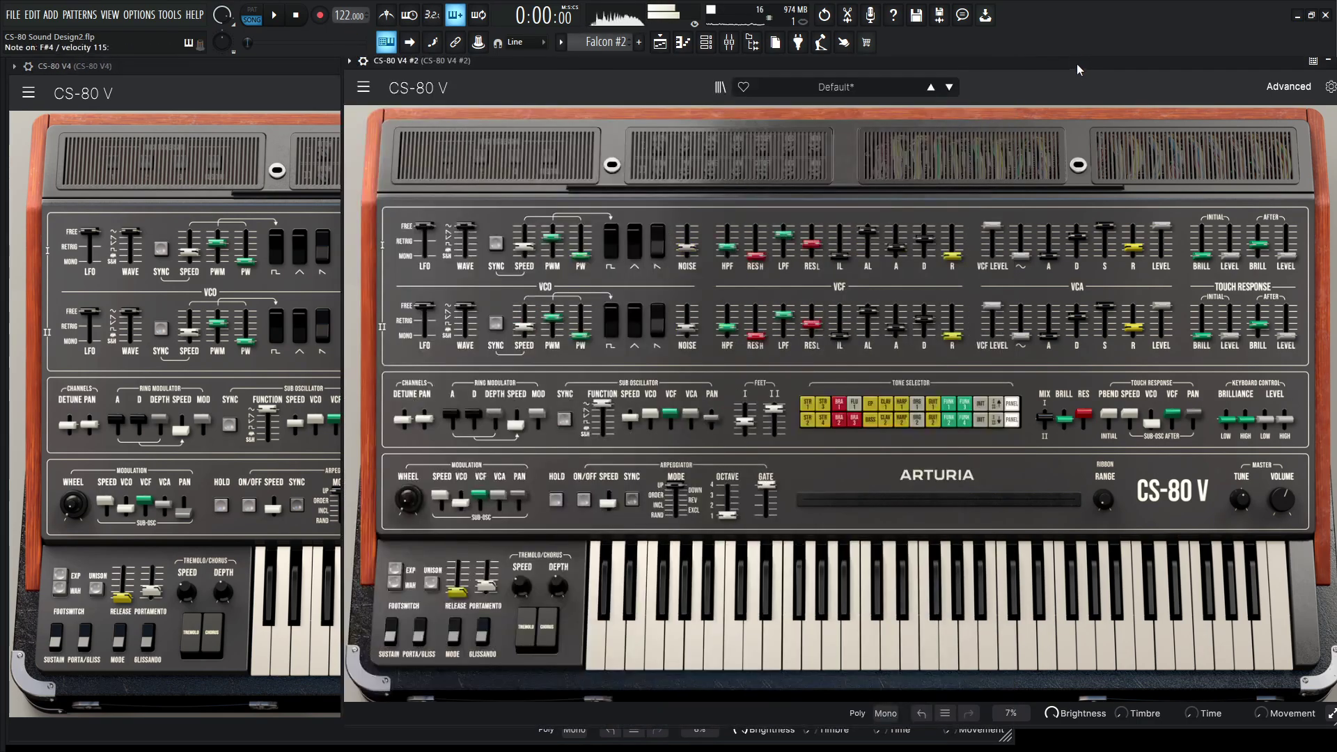
left_click(334, 76)
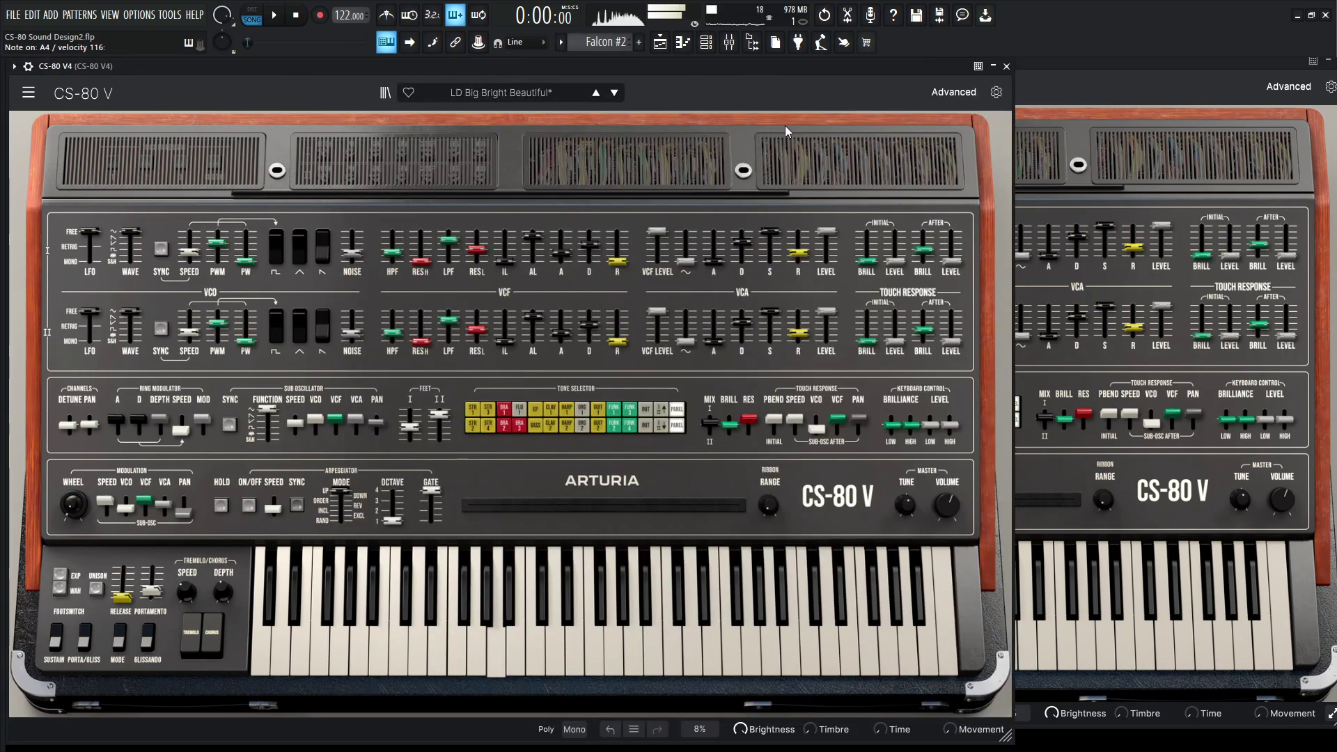
left_click(1063, 65)
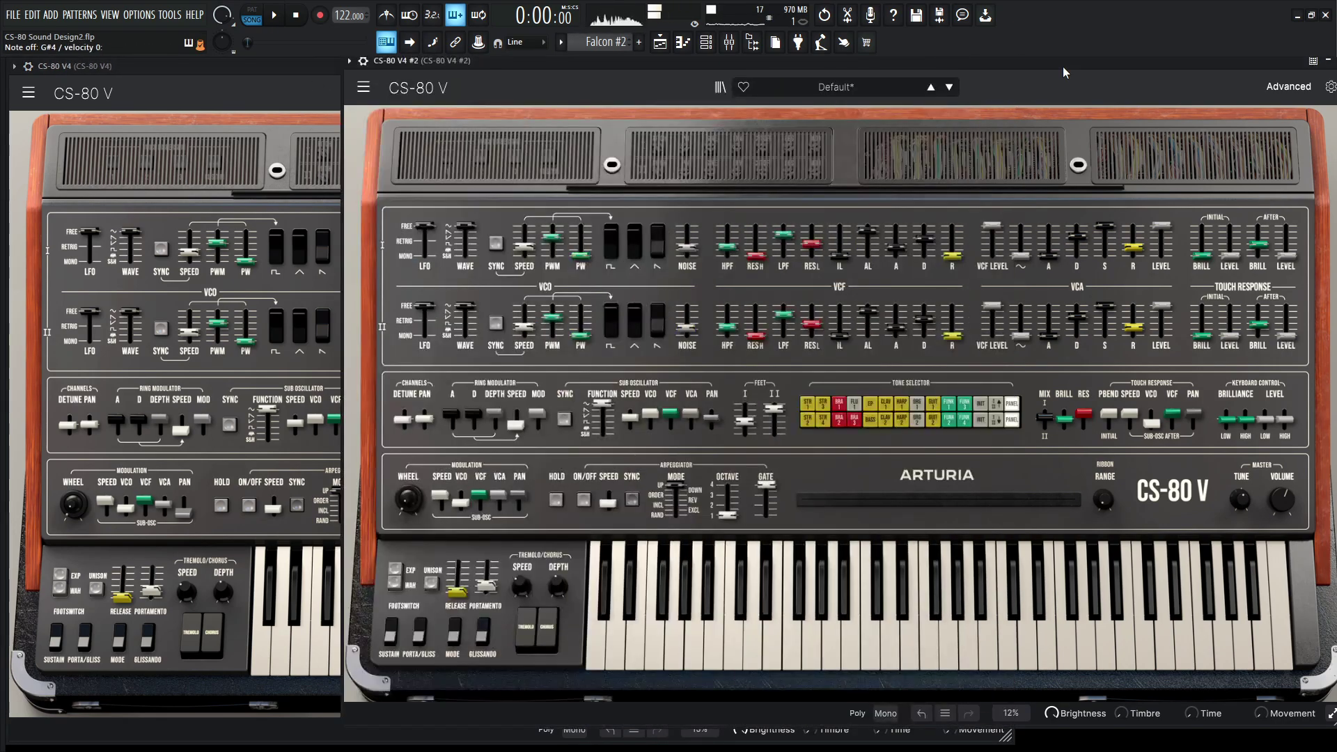
left_click(261, 67)
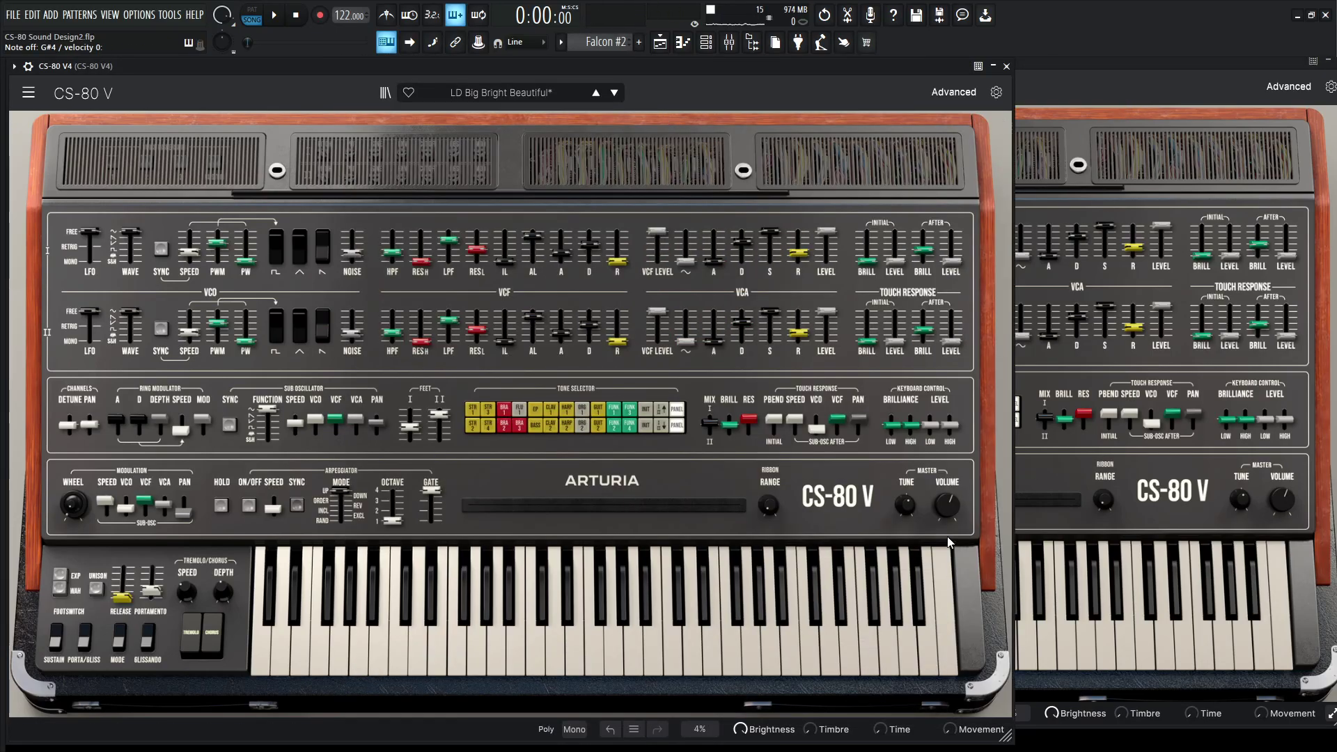
mouse_move(950, 506)
left_click(1285, 501)
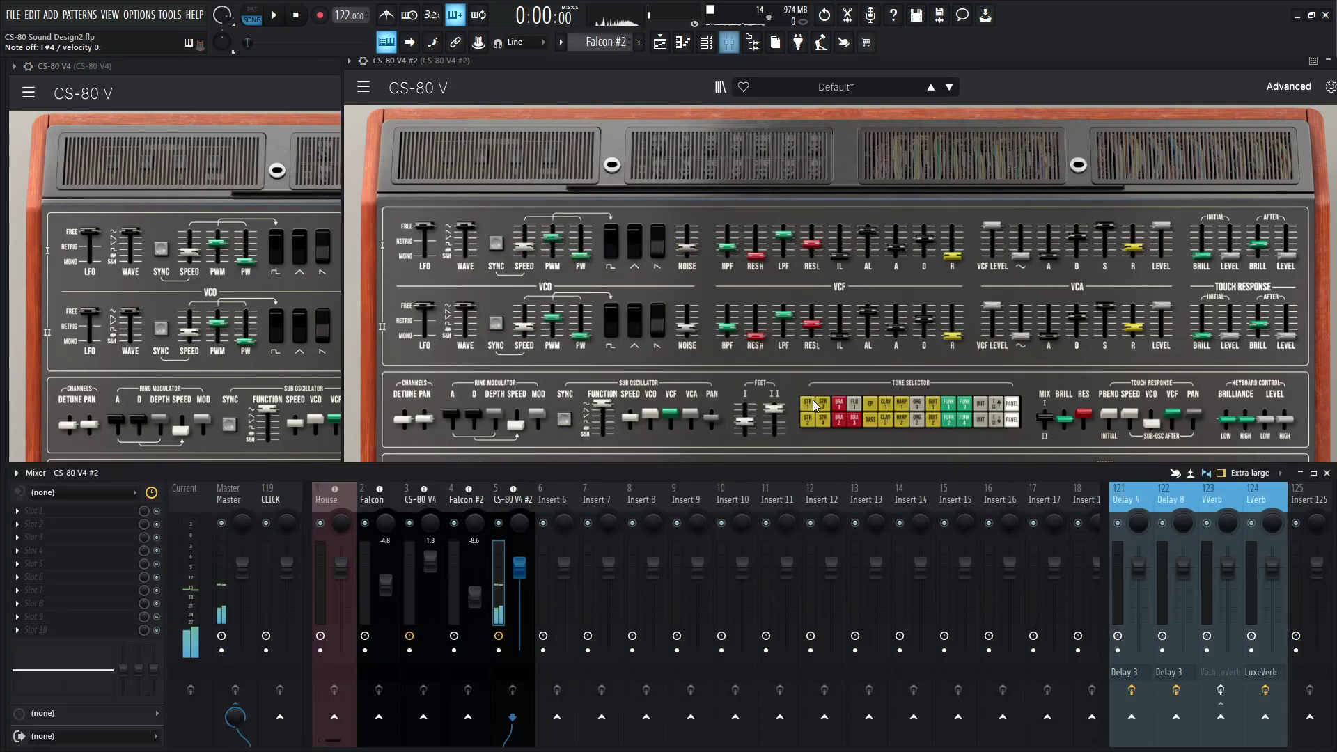
Nudge the CS-80 V4 #2 mixer fader up slightly, then return to the synth windows.
key("F9")
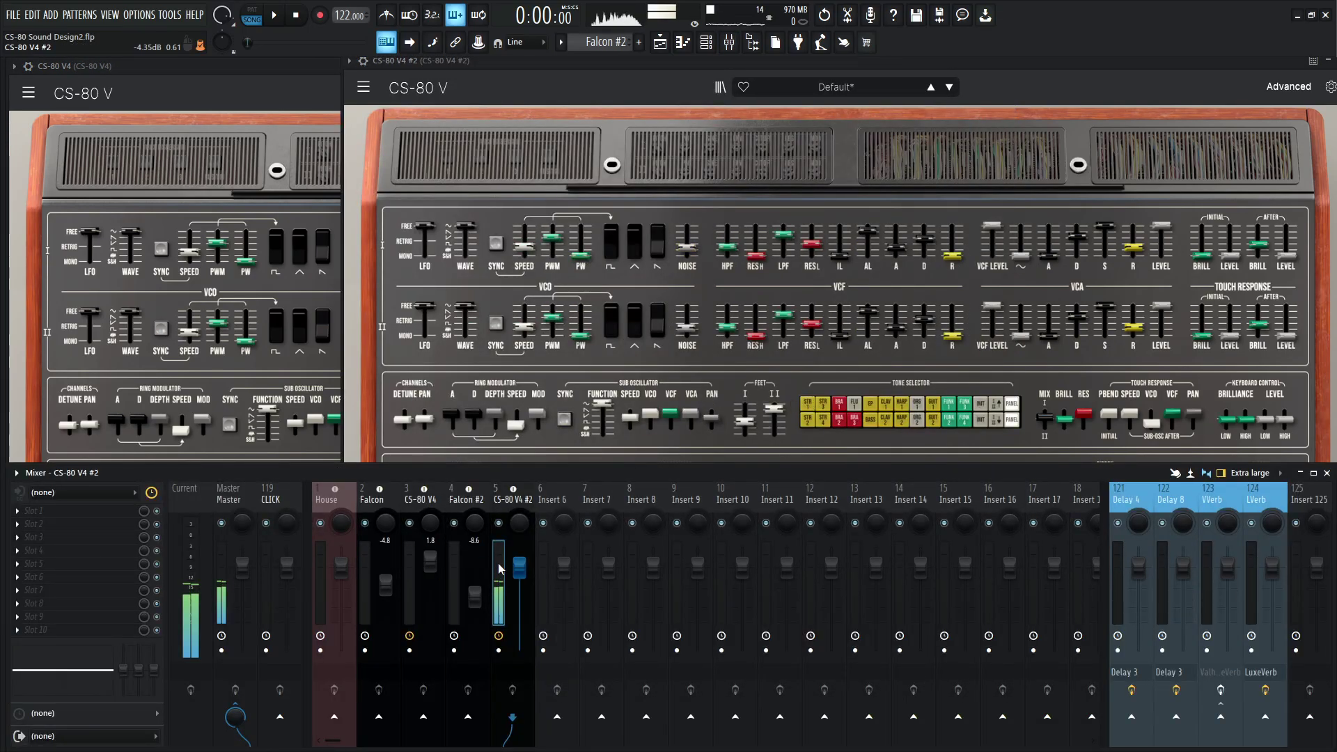
left_click(249, 76)
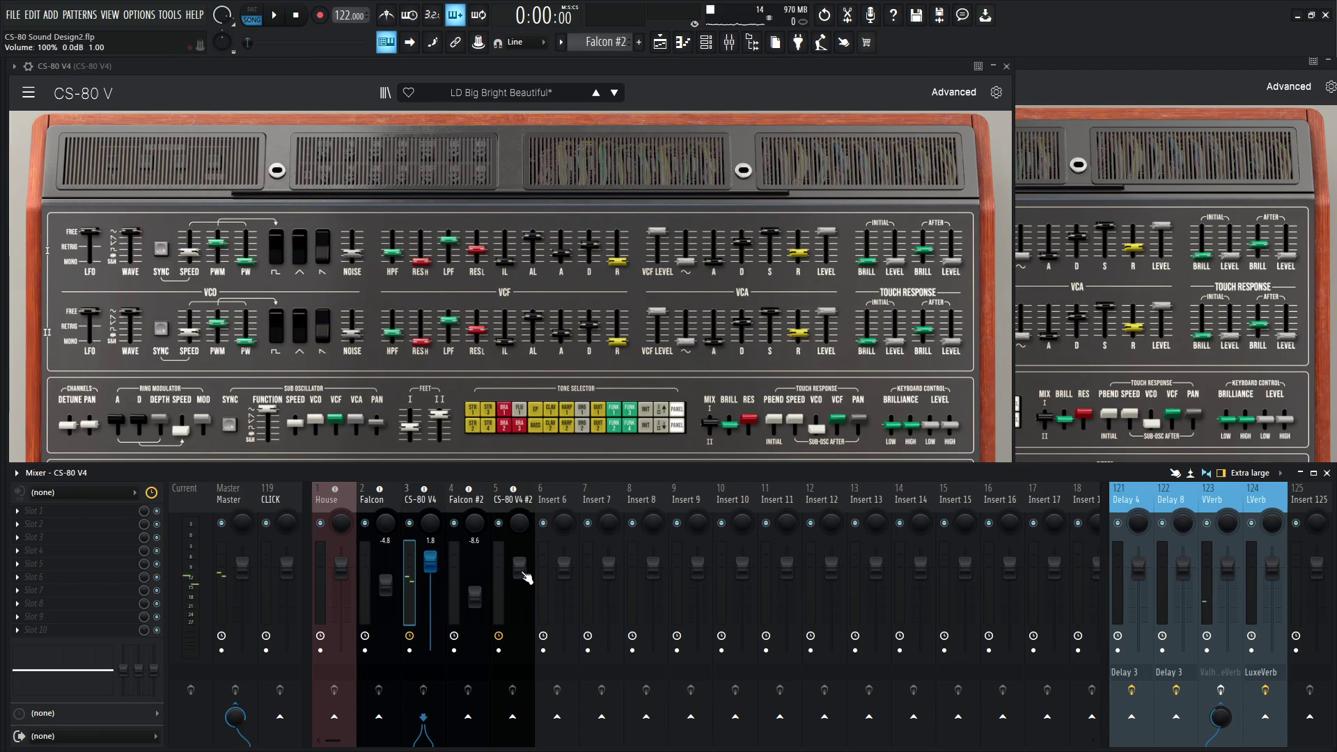
left_click_drag(523, 576, 523, 573)
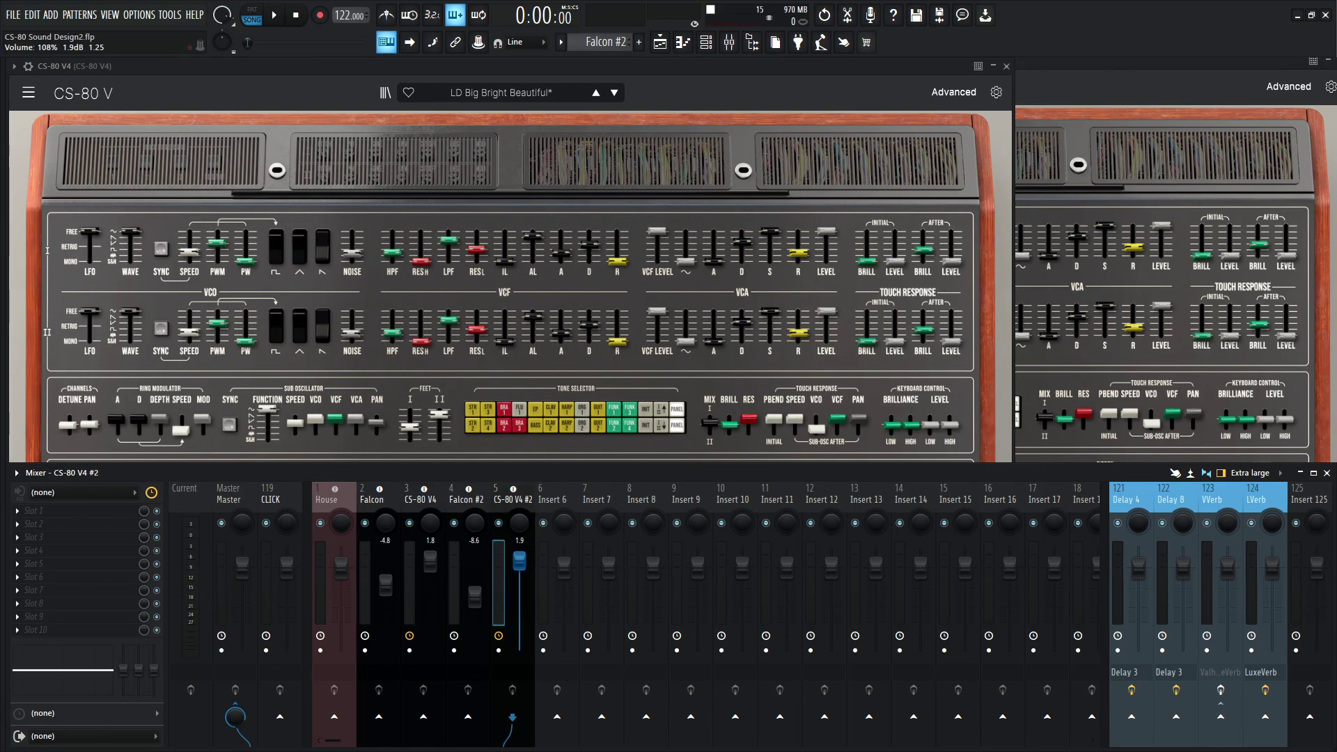
key("F9")
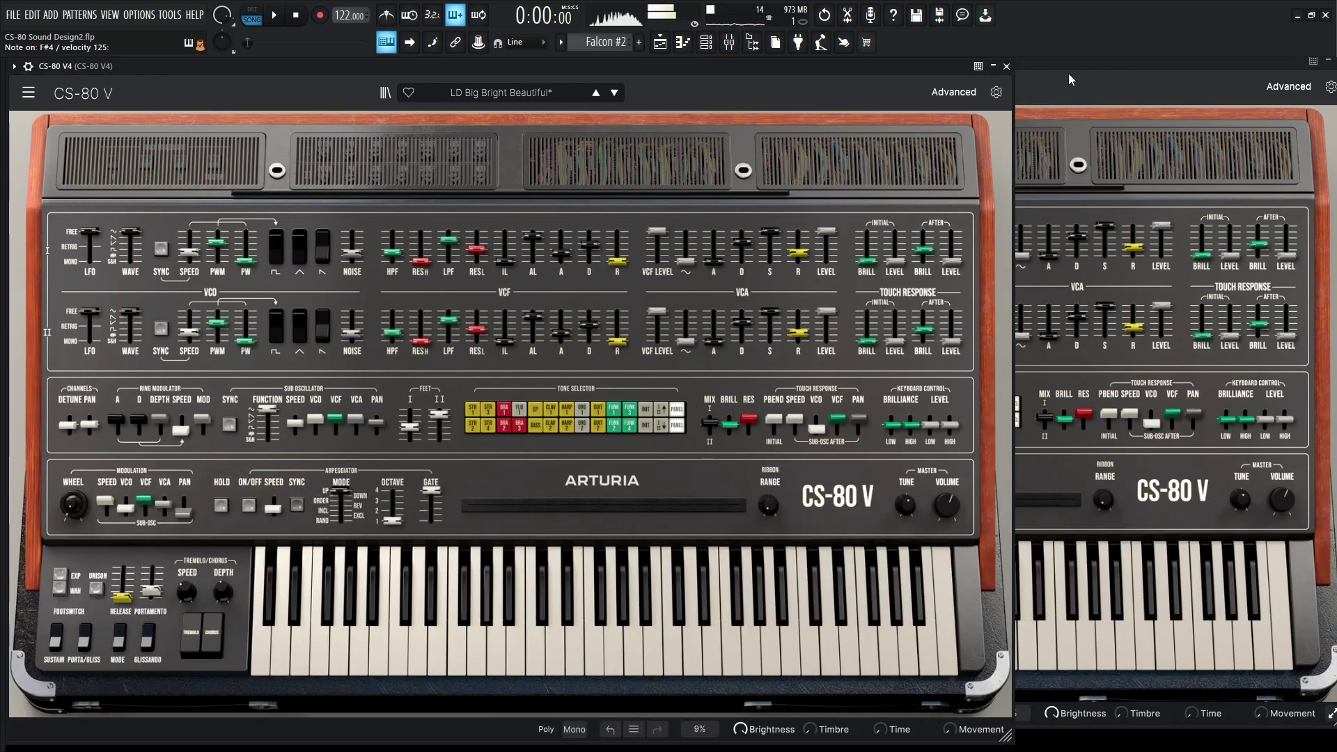
left_click(1067, 78)
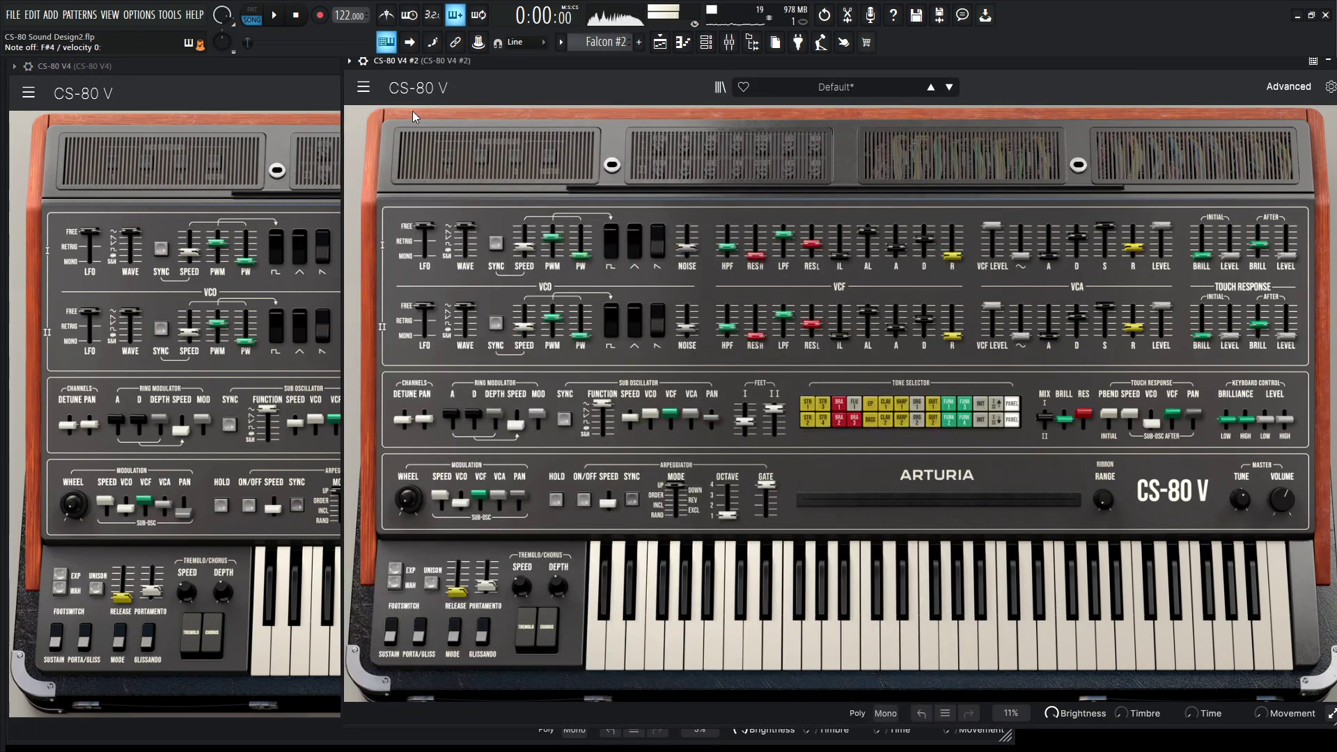
left_click(288, 96)
left_click(1032, 108)
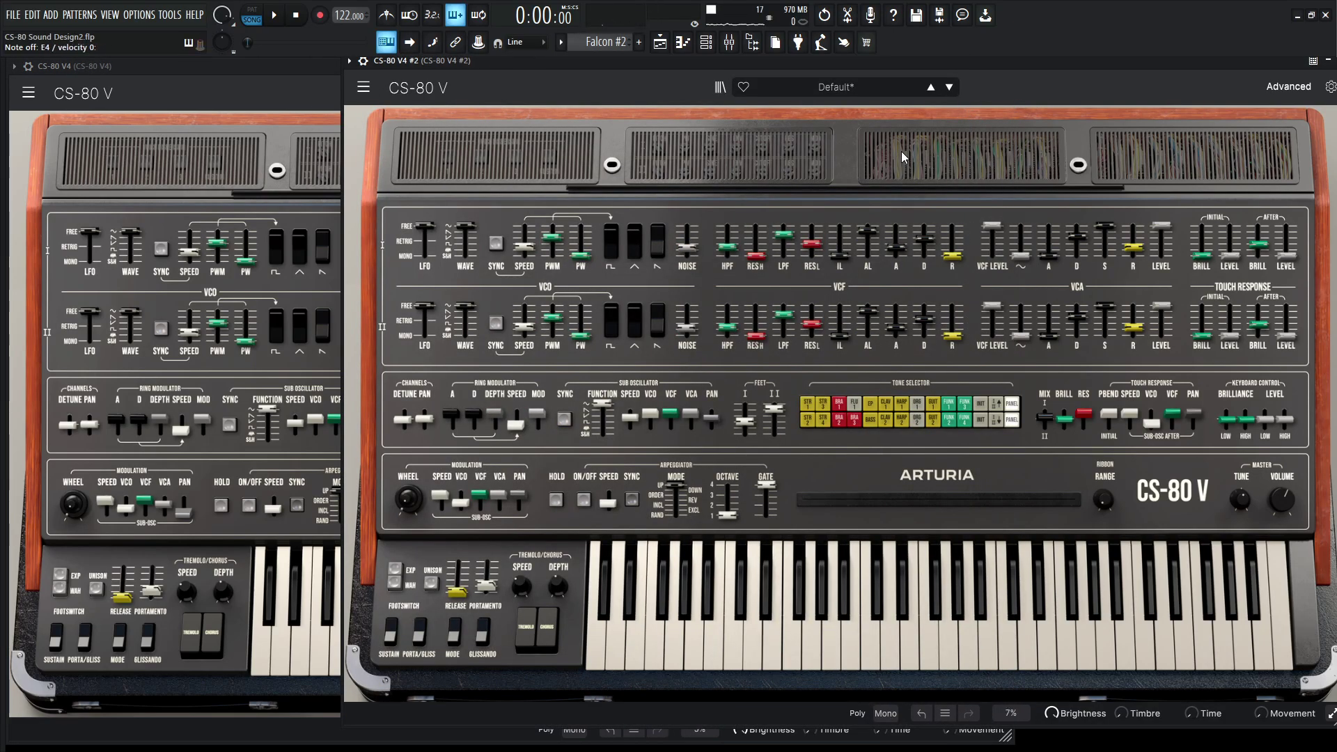
Show the Effects page of the first CS-80 V instance's advanced settings.
left_click(263, 71)
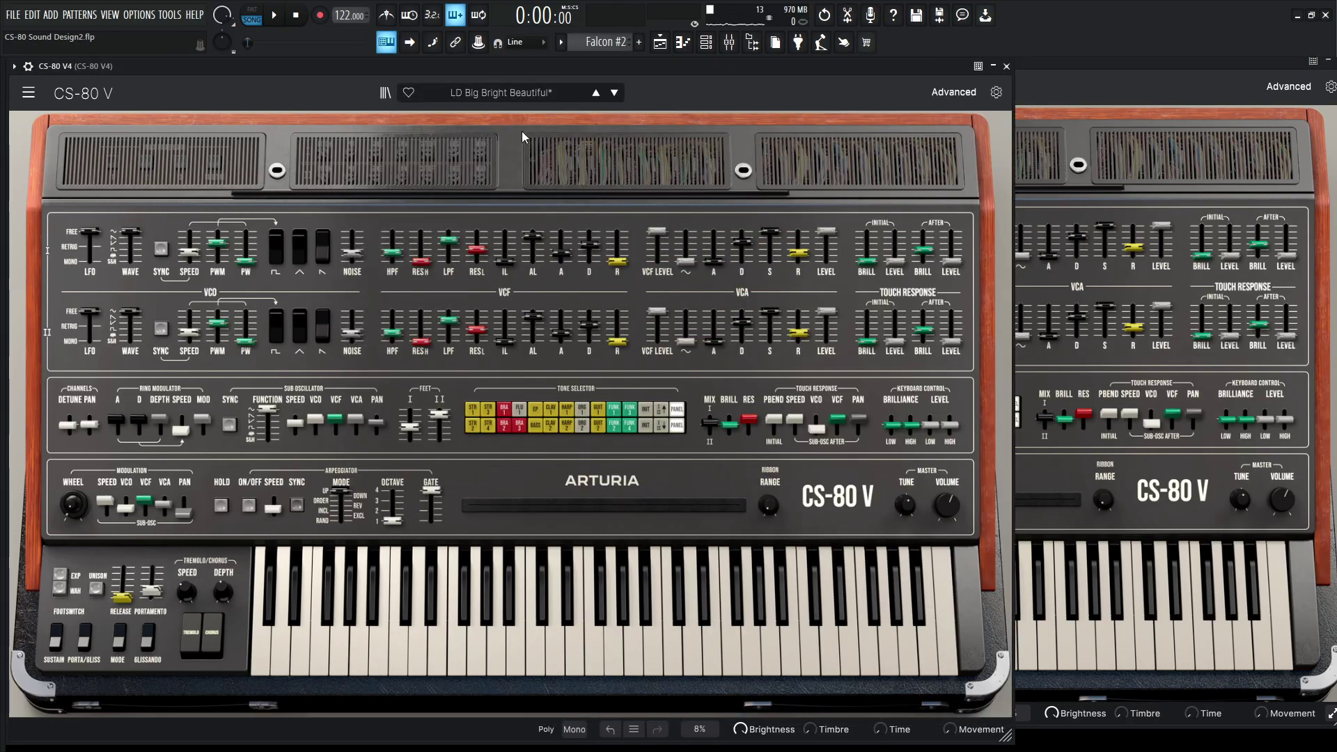
left_click(965, 93)
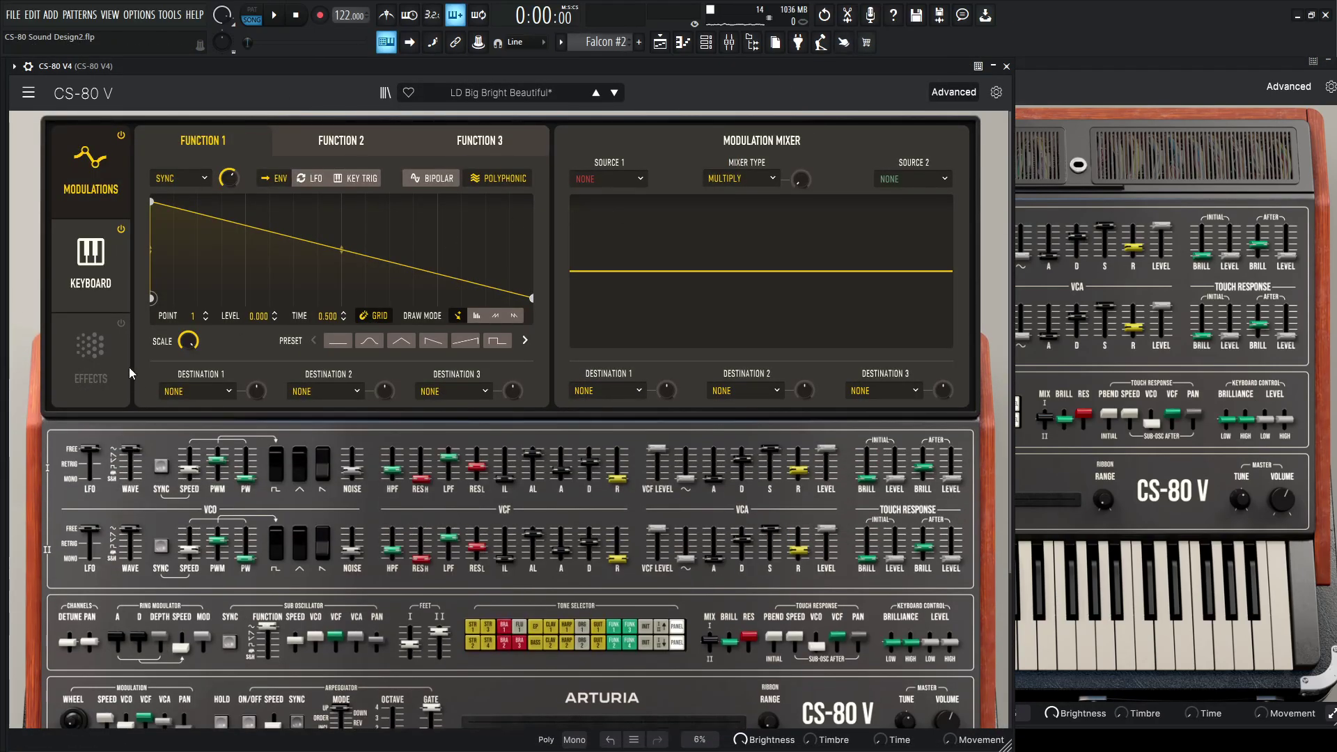
left_click(85, 370)
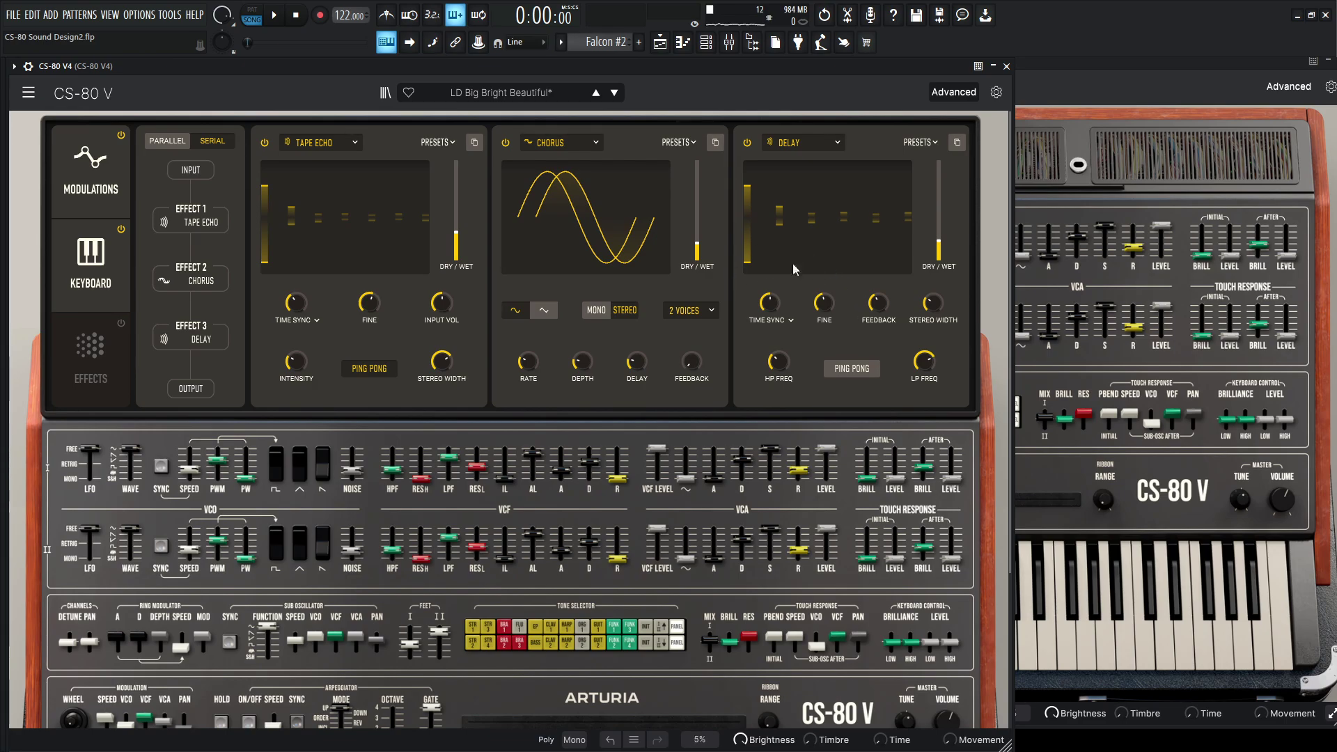
Bypass Delay and Chorus, keep Tape Echo active, and enable the FX section.
left_click(747, 142)
left_click(505, 142)
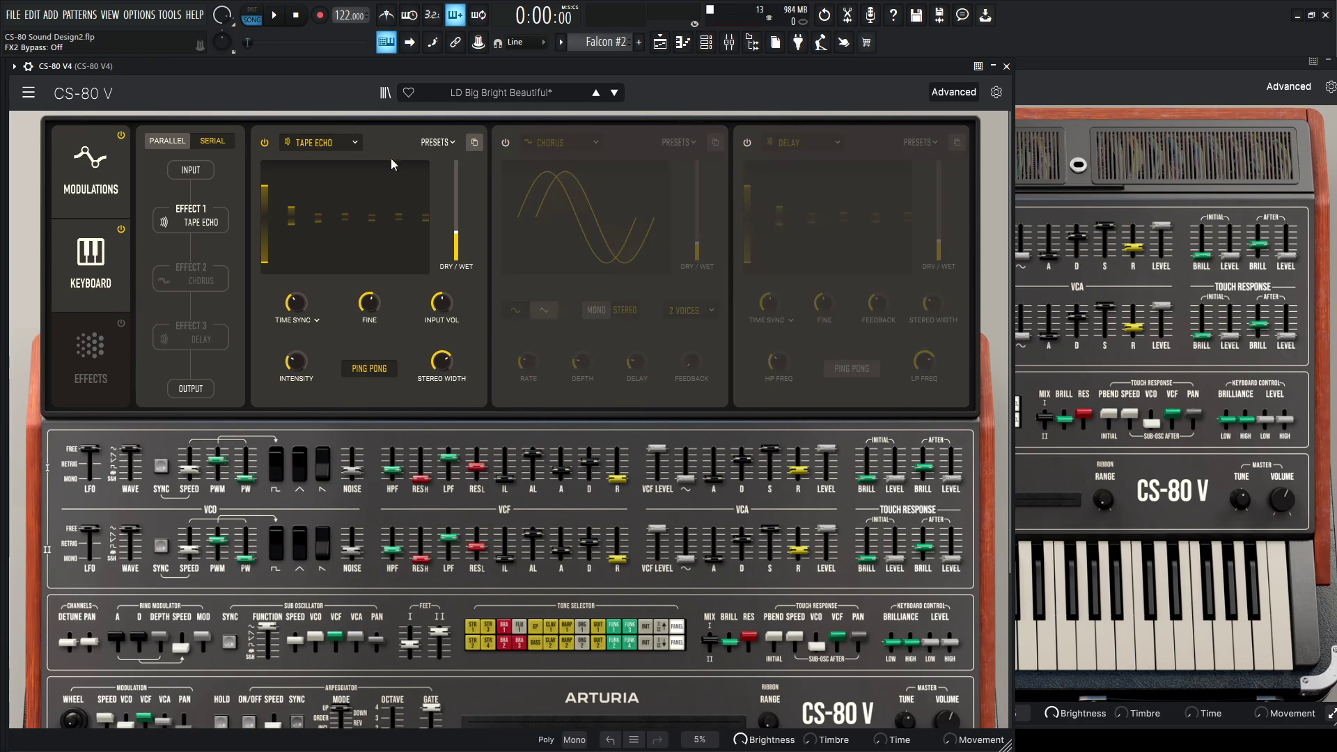
left_click(265, 143)
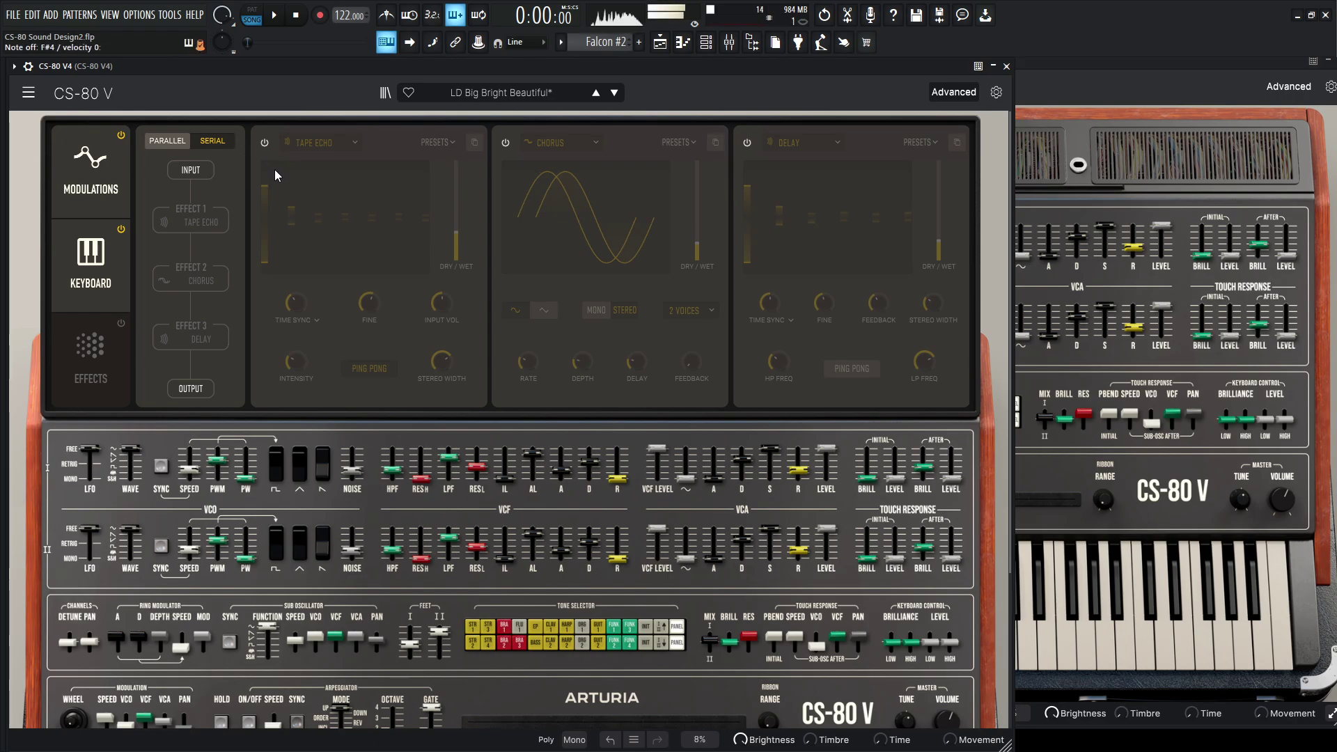
left_click(265, 145)
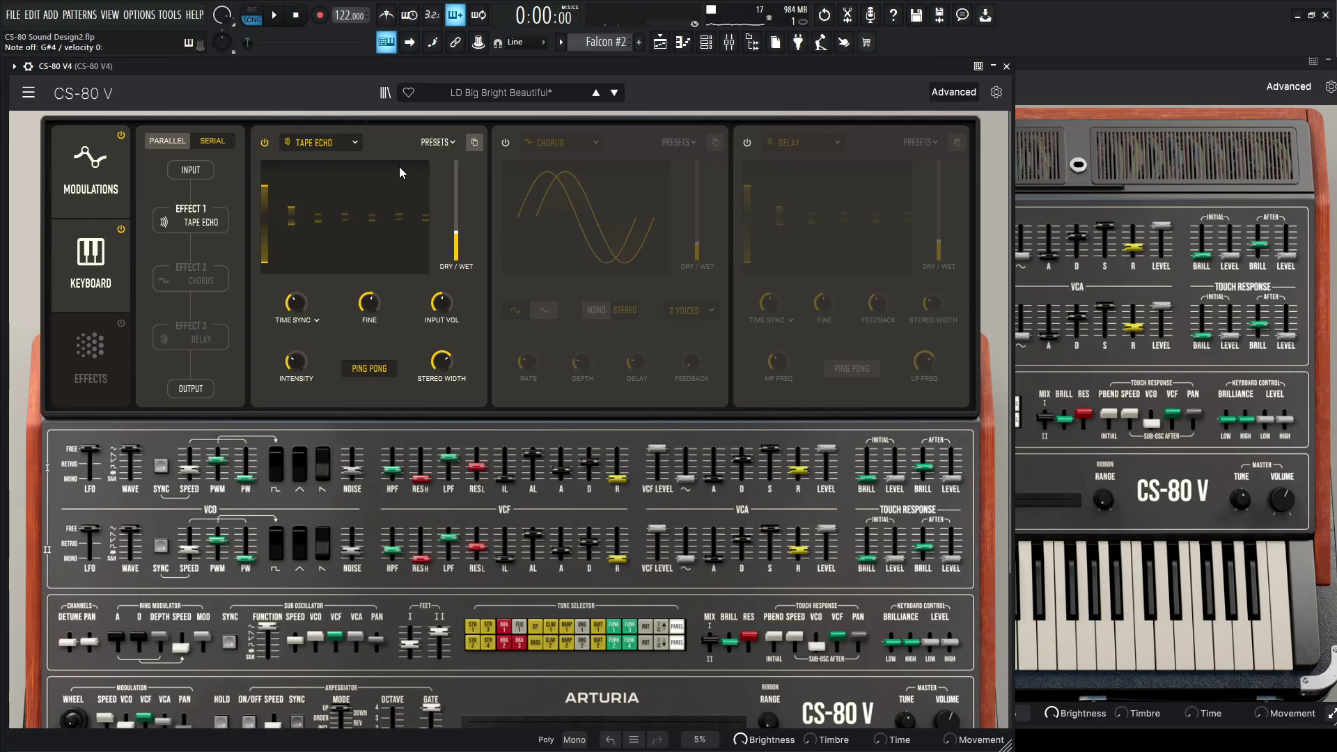
left_click(121, 324)
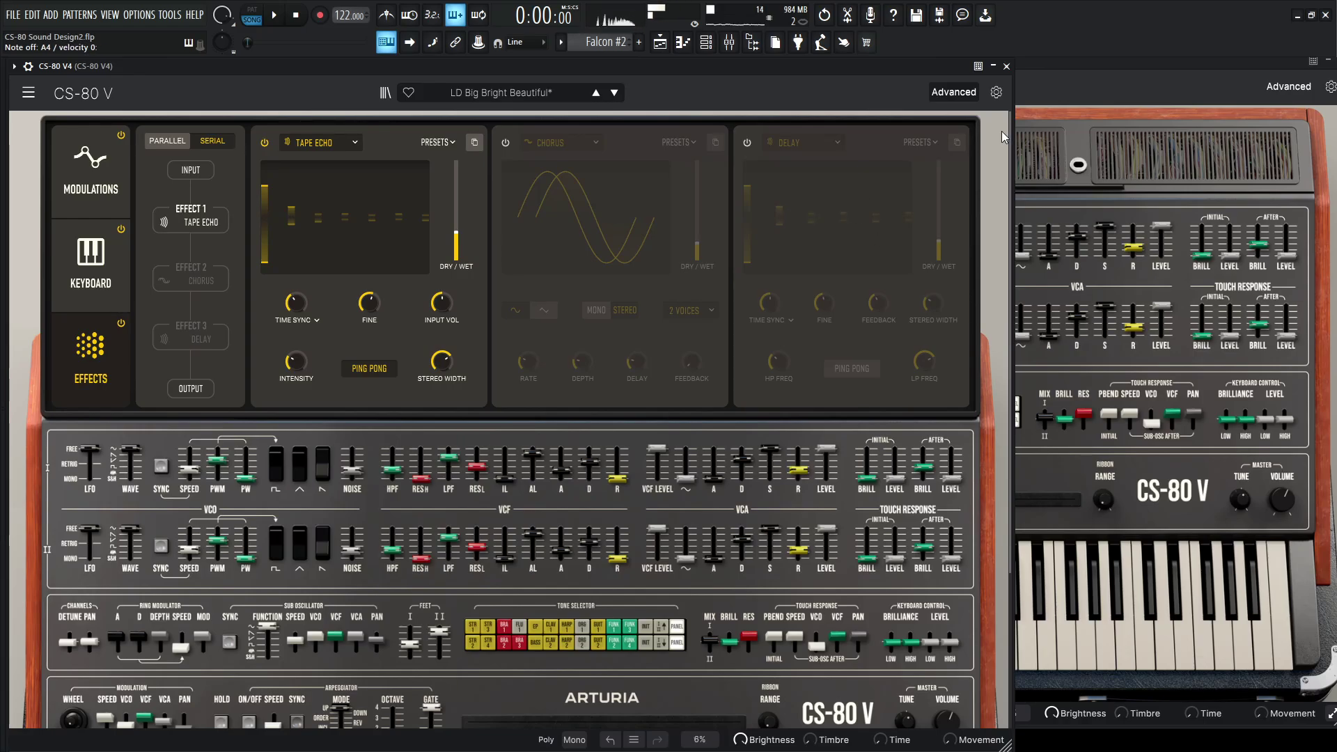
Open the second instance's effects and raise its Tape Echo dry/wet to about 27.6 %.
left_click(1043, 85)
left_click(1285, 87)
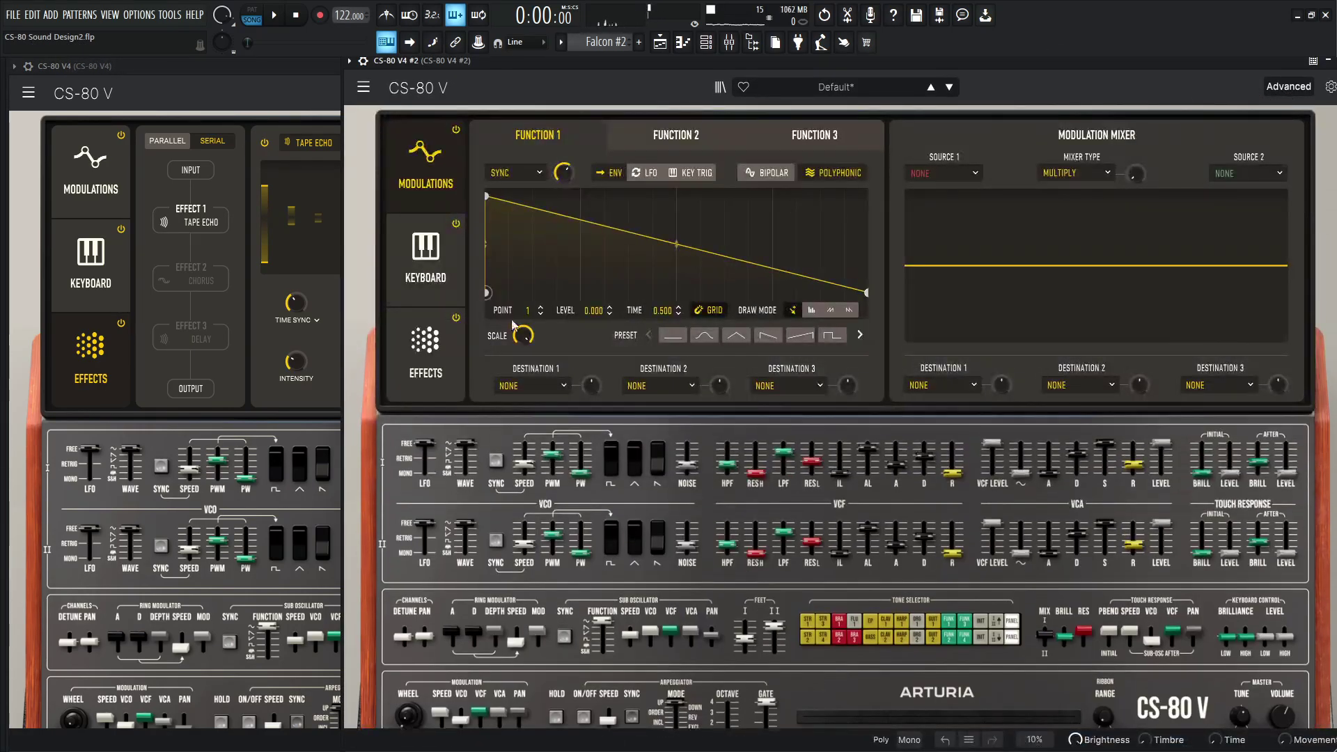
left_click(428, 369)
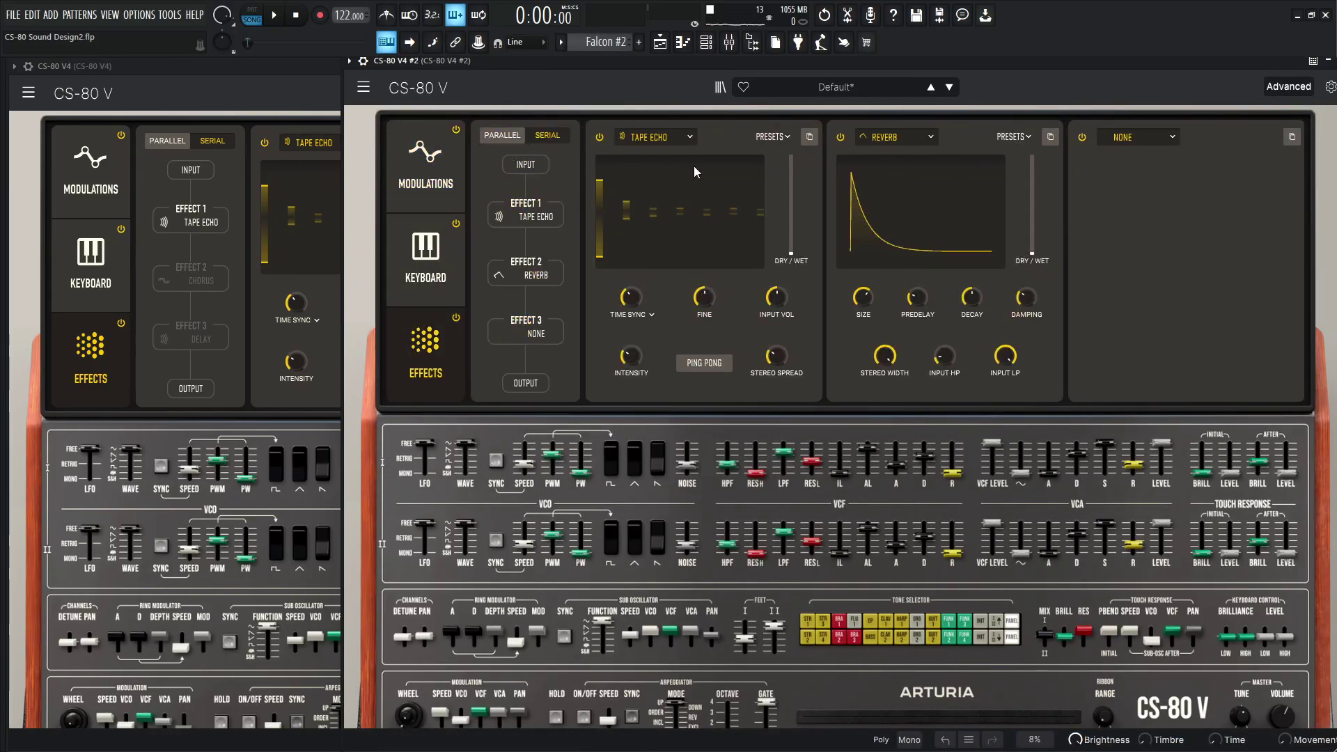
left_click_drag(623, 77, 791, 82)
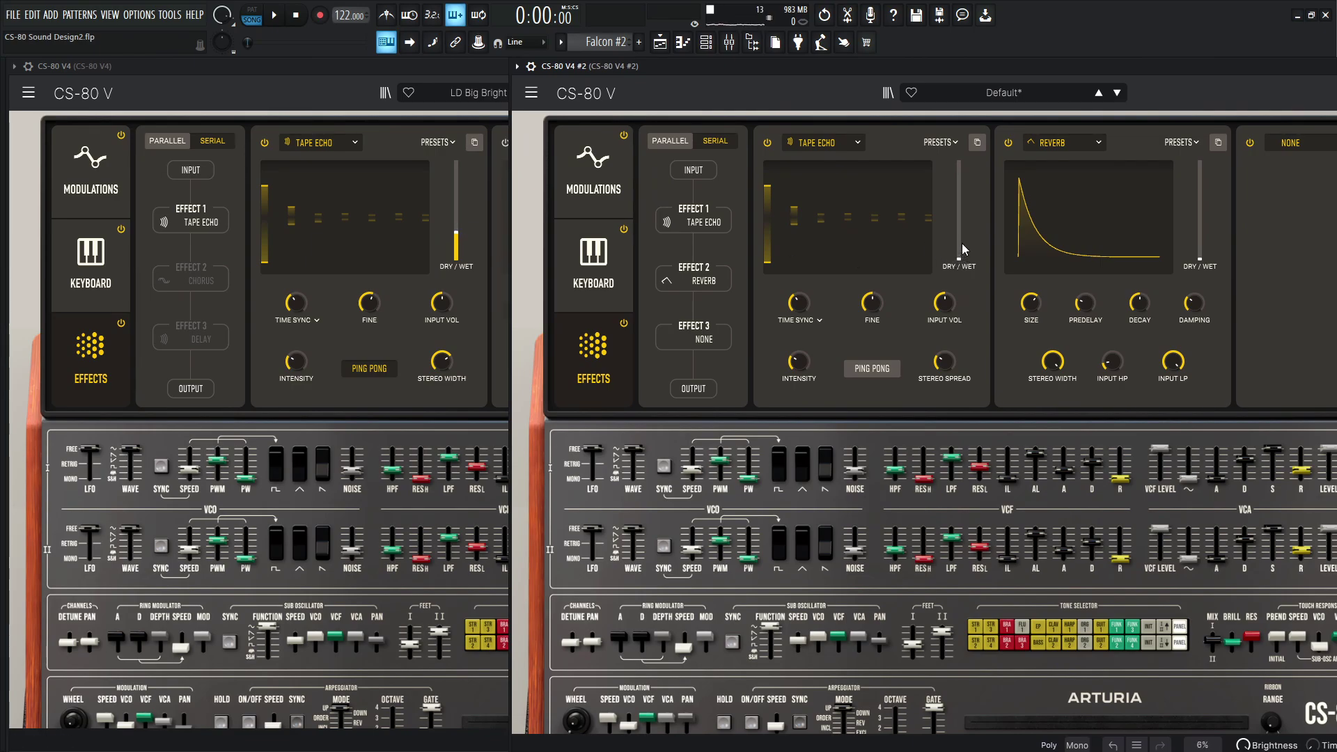
left_click_drag(959, 257, 959, 237)
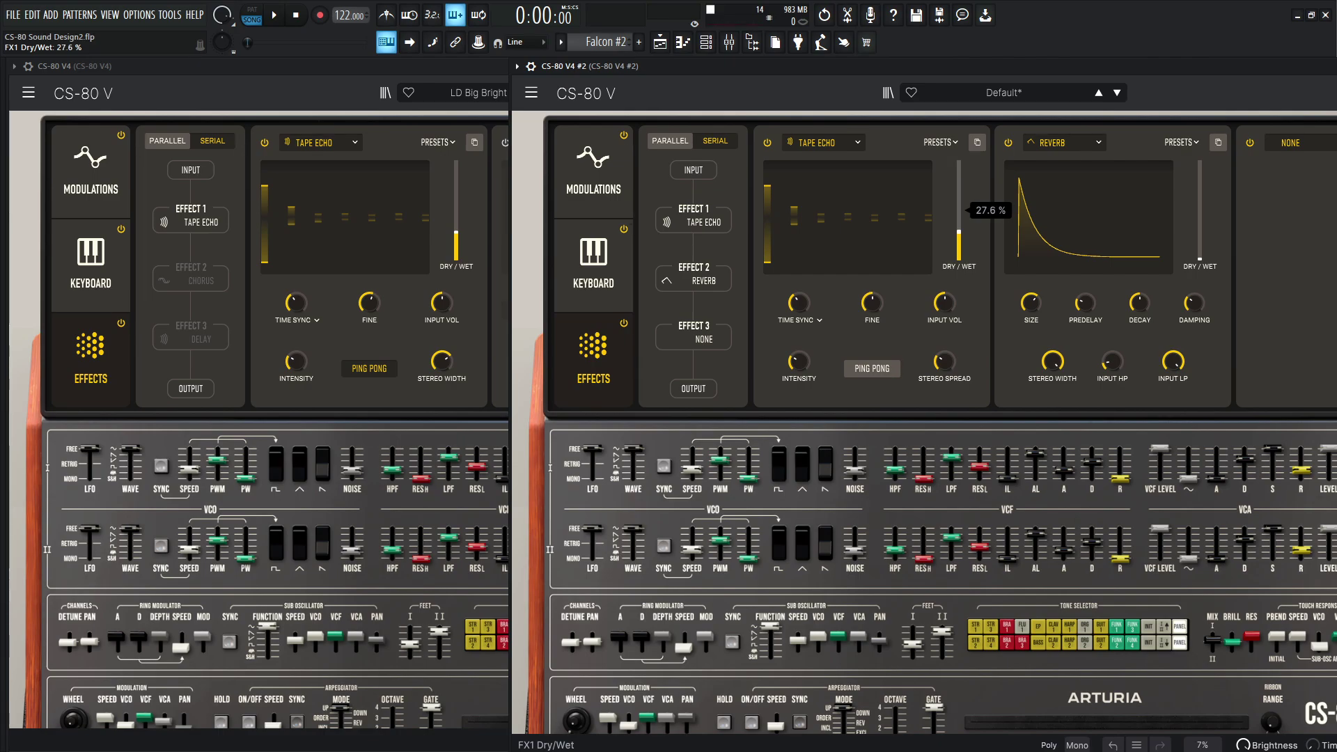
Compared with the first synth, turn on ping pong and raise the second Tape Echo's fine time to 0.149 ms.
left_click(306, 303)
left_click(801, 301)
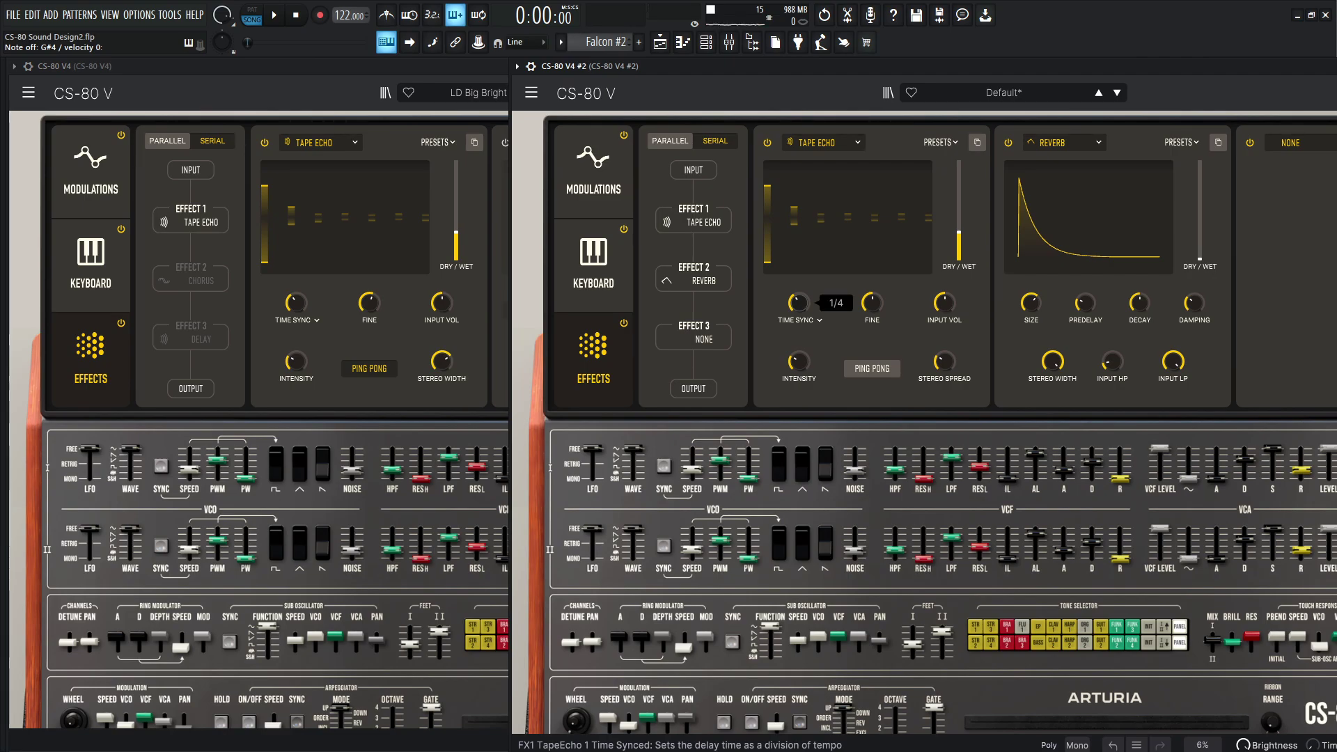
left_click(295, 364)
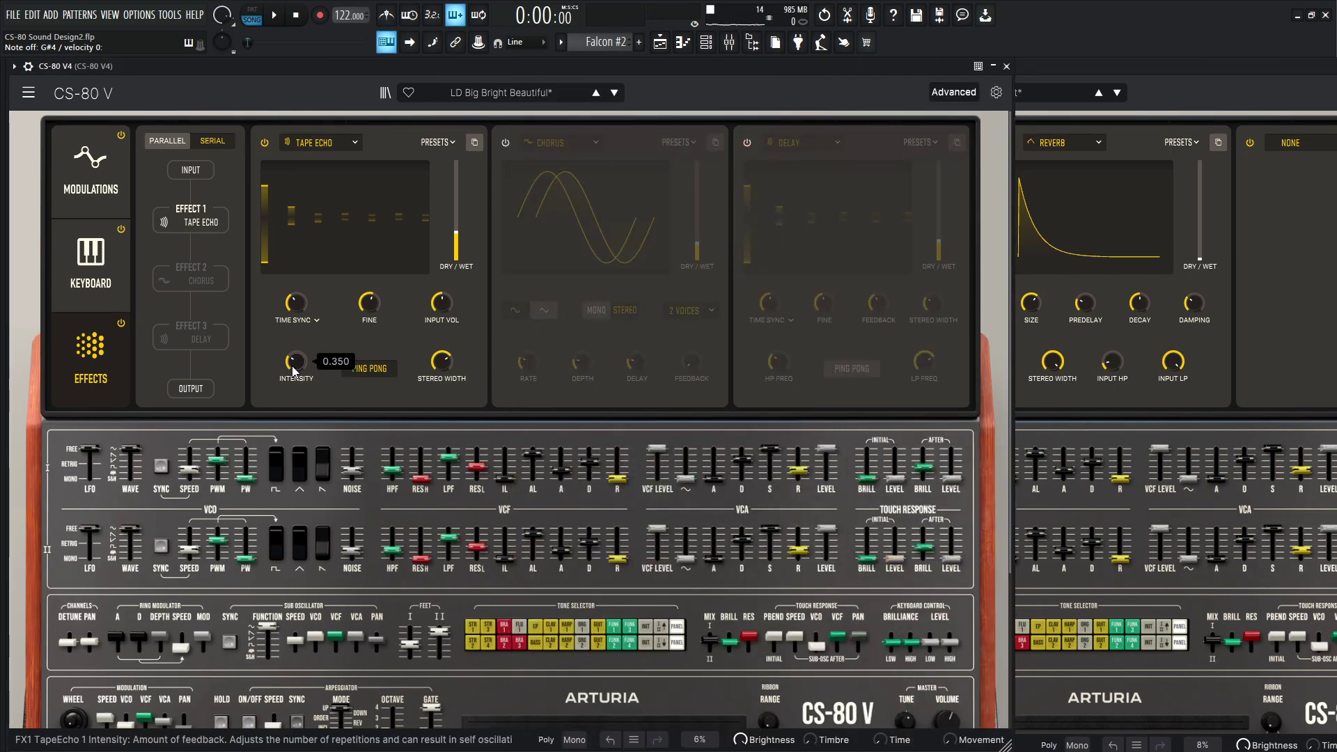
left_click(1160, 376)
mouse_move(797, 361)
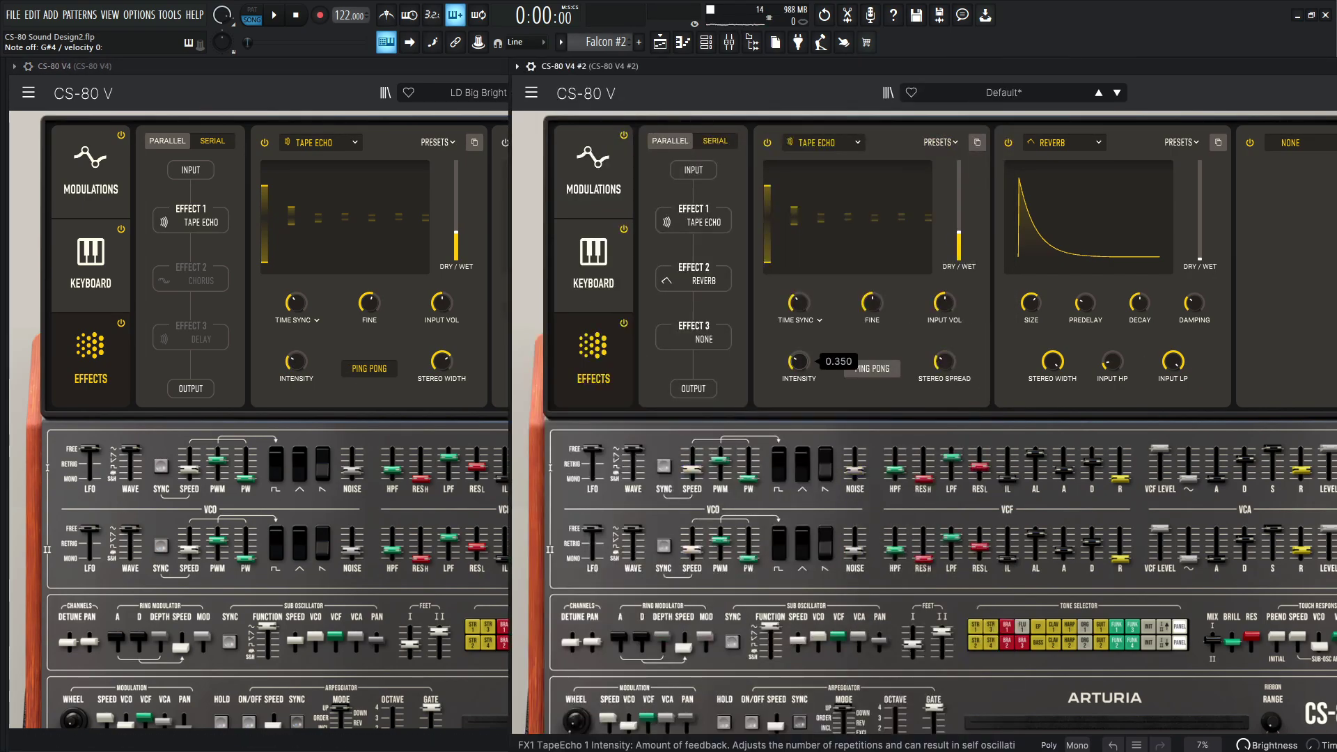
left_click(871, 369)
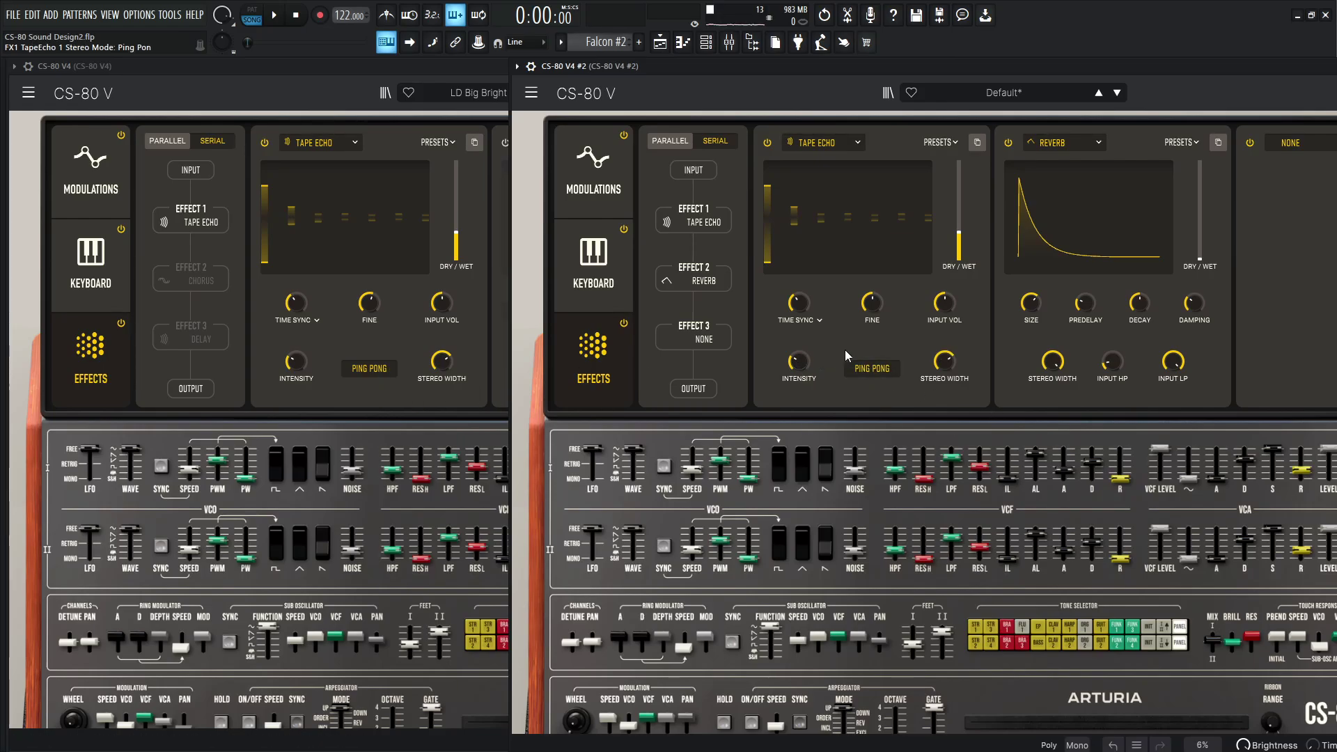
left_click(369, 304)
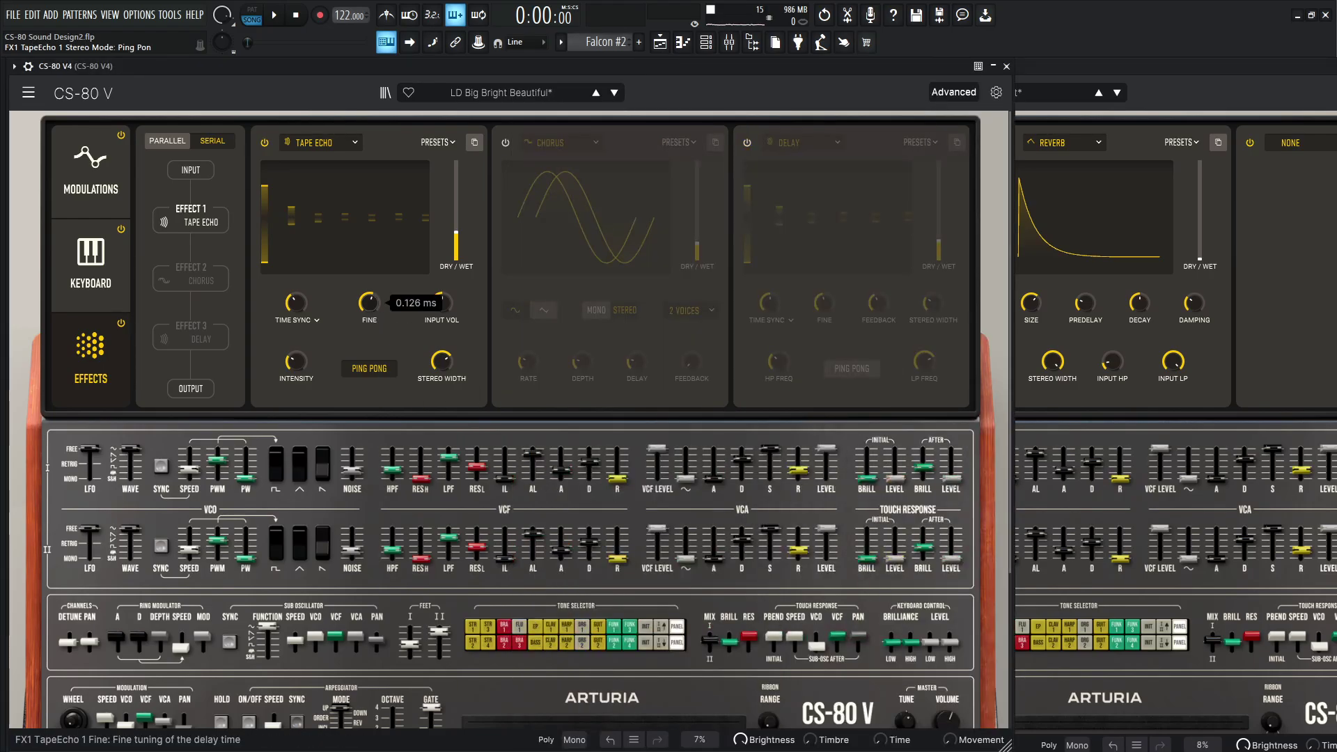
left_click(872, 302)
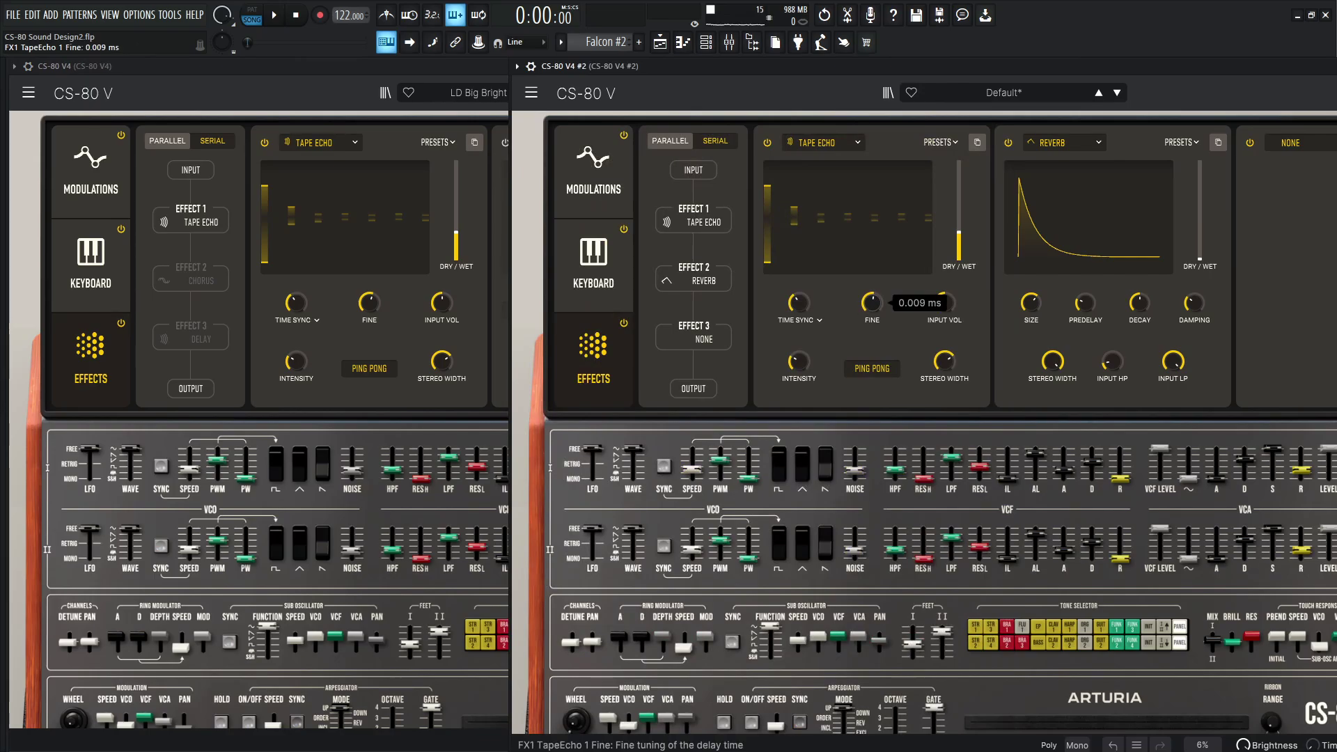
left_click_drag(872, 302, 876, 309)
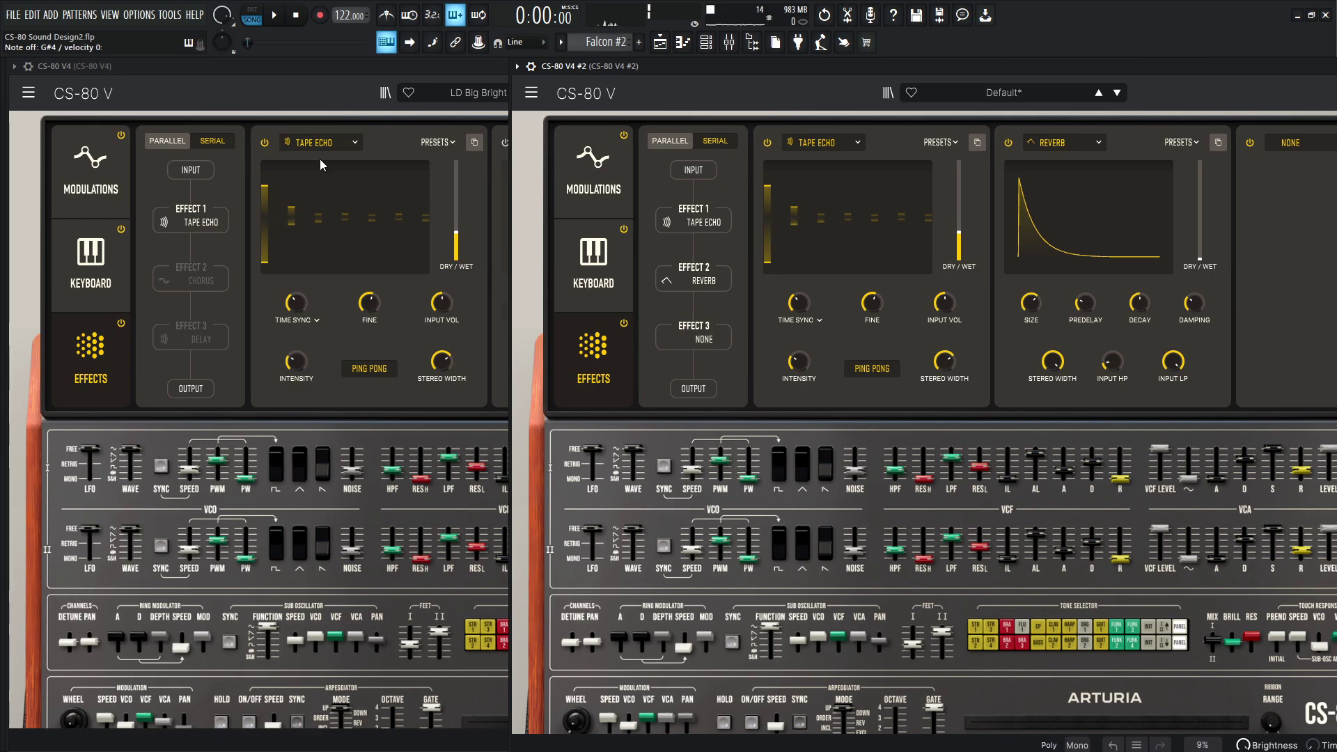
Re-enable the first synth's Chorus and make the second synth's Effect 2 a Chorus.
left_click(433, 77)
left_click(506, 142)
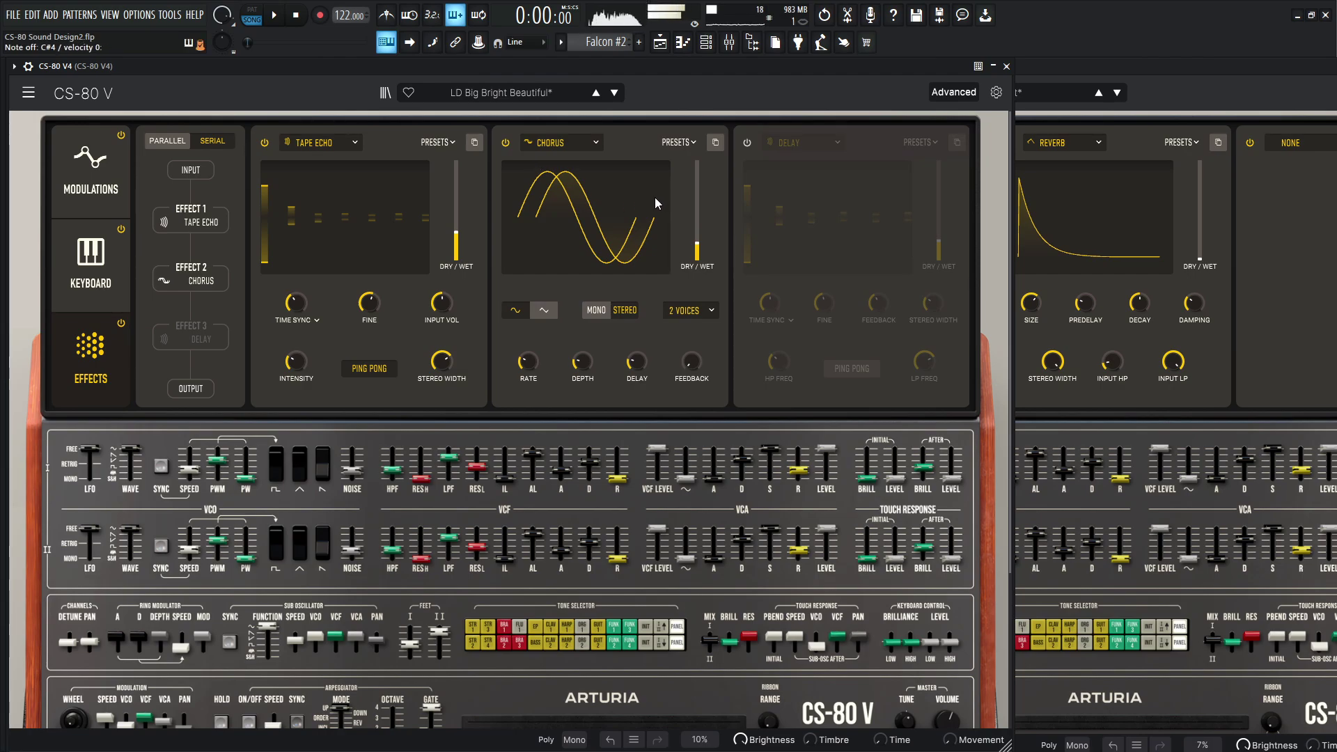
left_click(1172, 72)
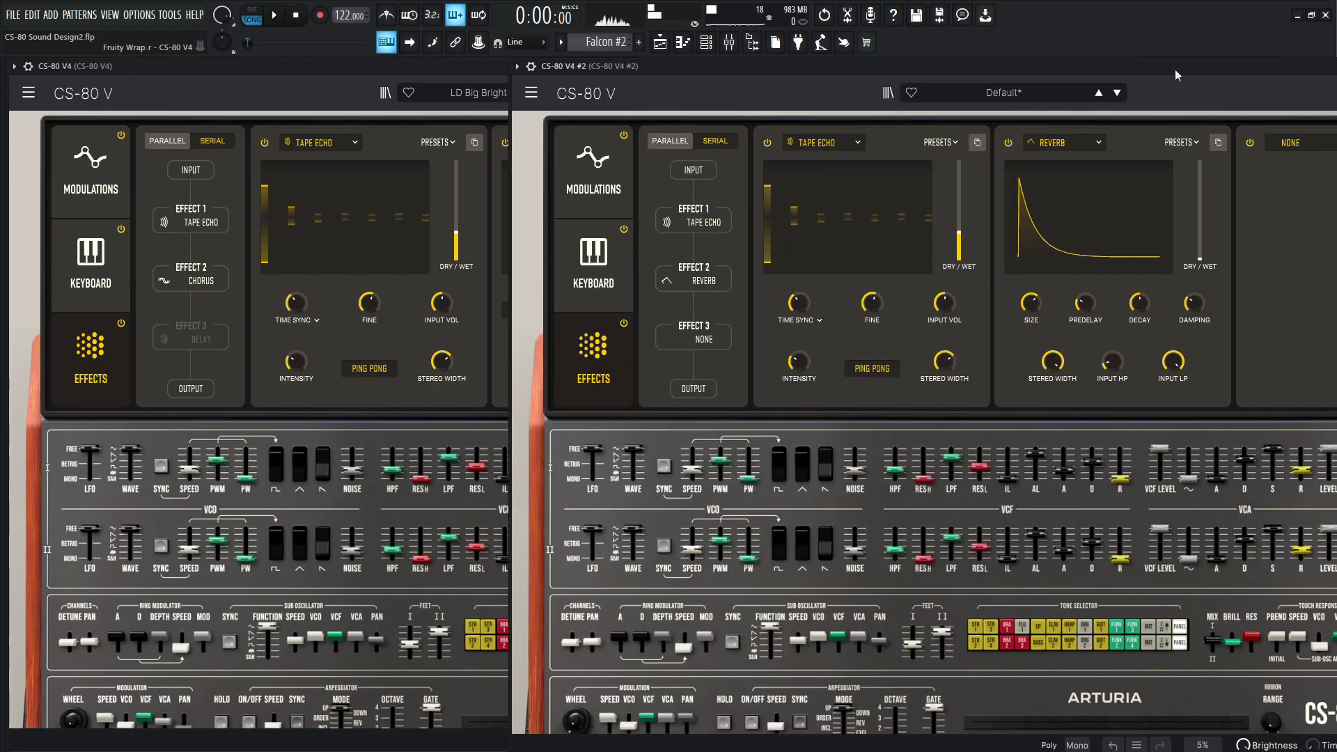
left_click(1063, 145)
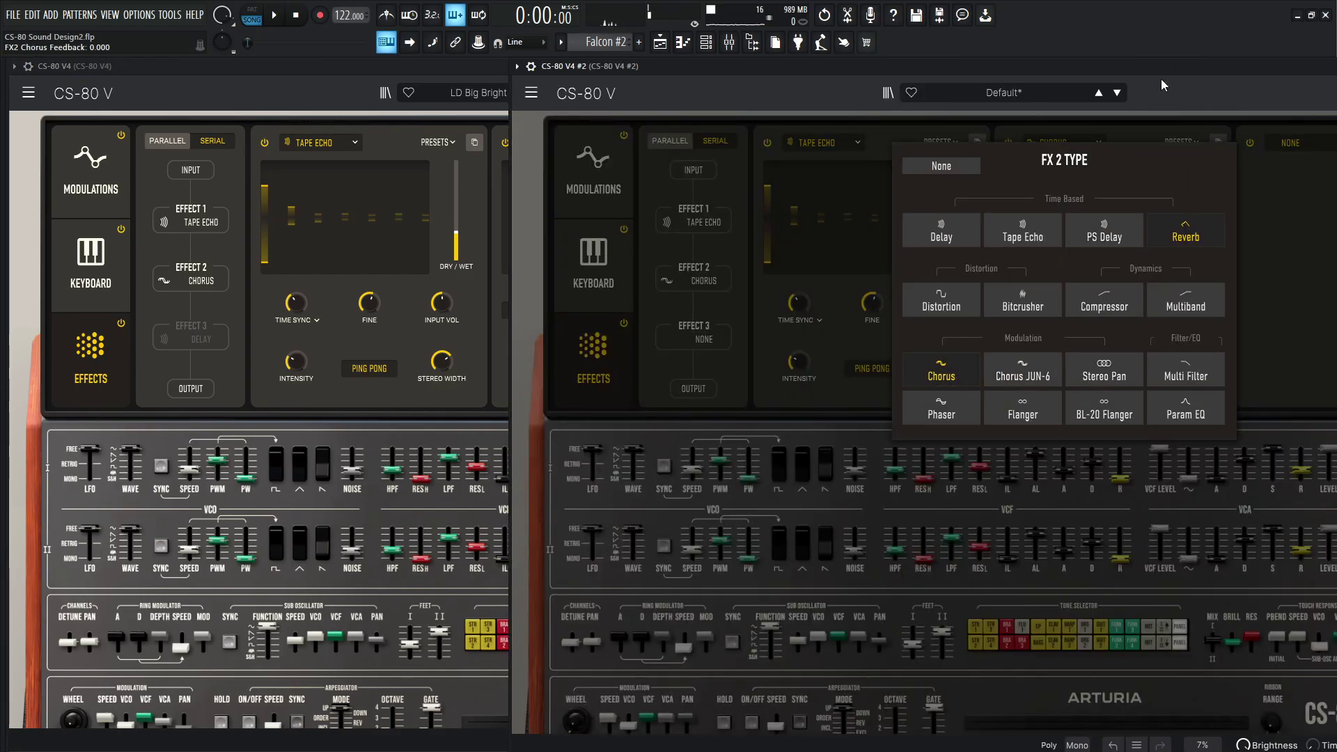
left_click(952, 370)
Place the two synth windows side by side and lower the new instance's chorus dry/wet to 19.2 %.
left_click_drag(471, 67, 250, 69)
left_click_drag(1050, 66, 1084, 66)
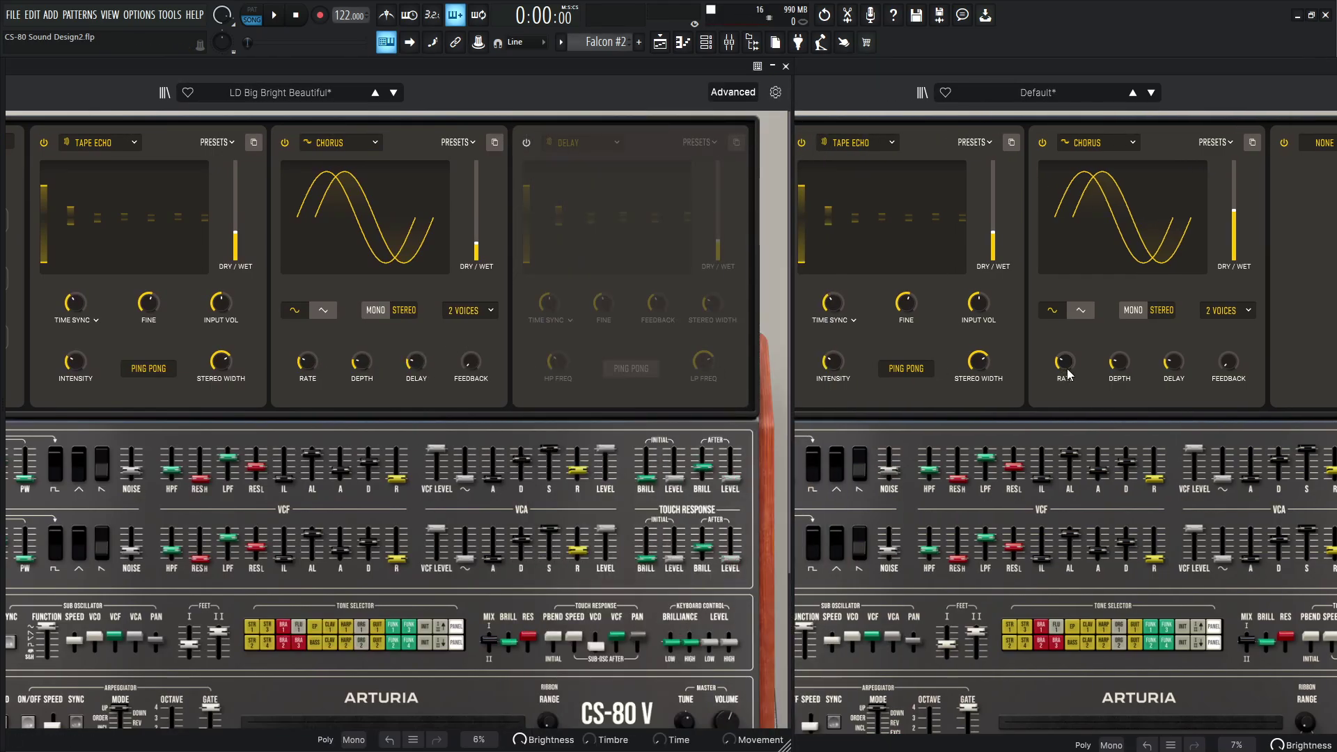
mouse_move(1074, 374)
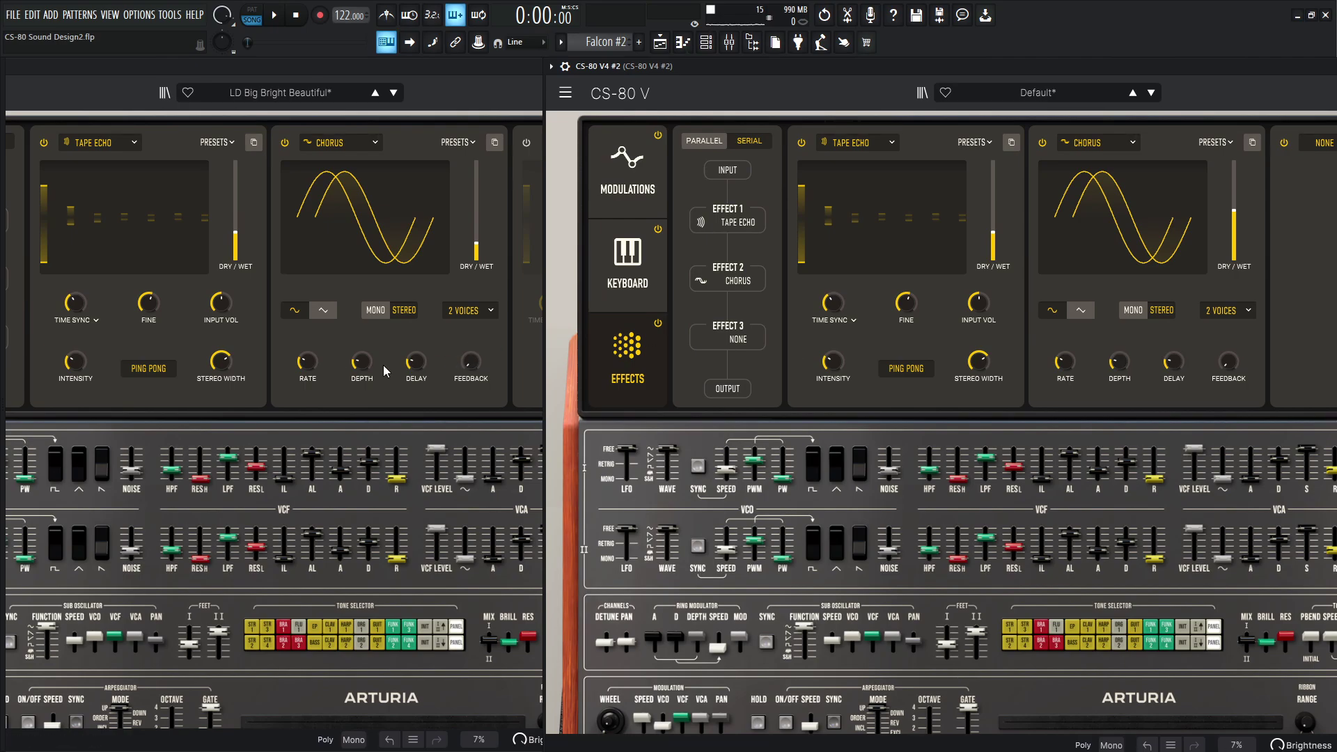
left_click(363, 373)
mouse_move(416, 361)
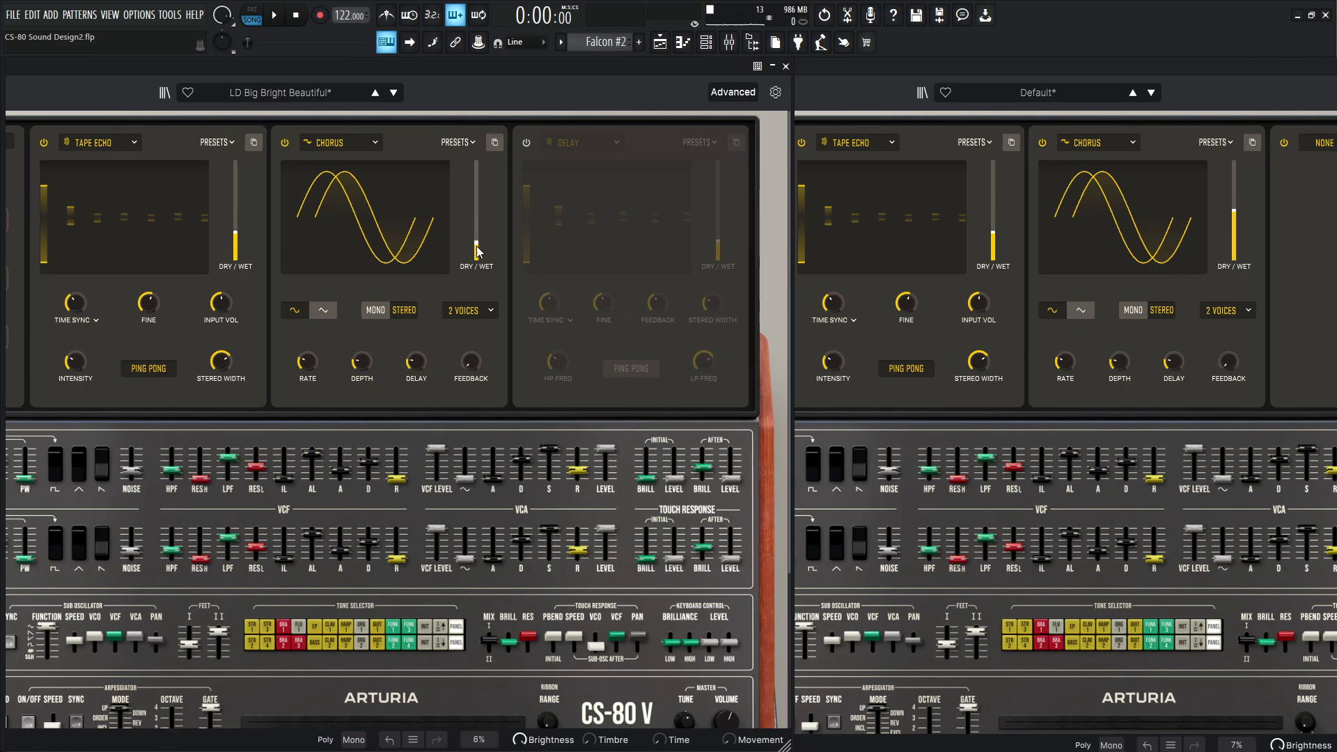
mouse_move(477, 250)
left_click(1235, 236)
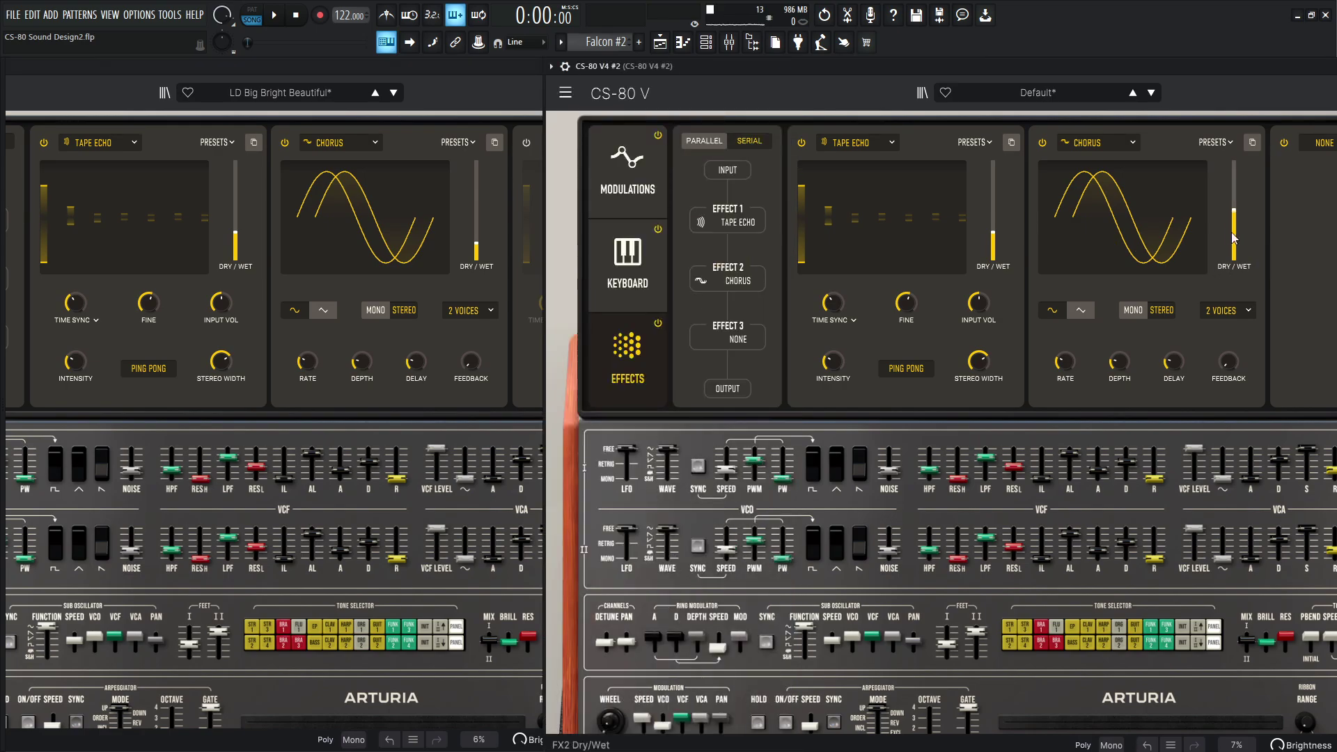
left_click_drag(1234, 231, 1234, 259)
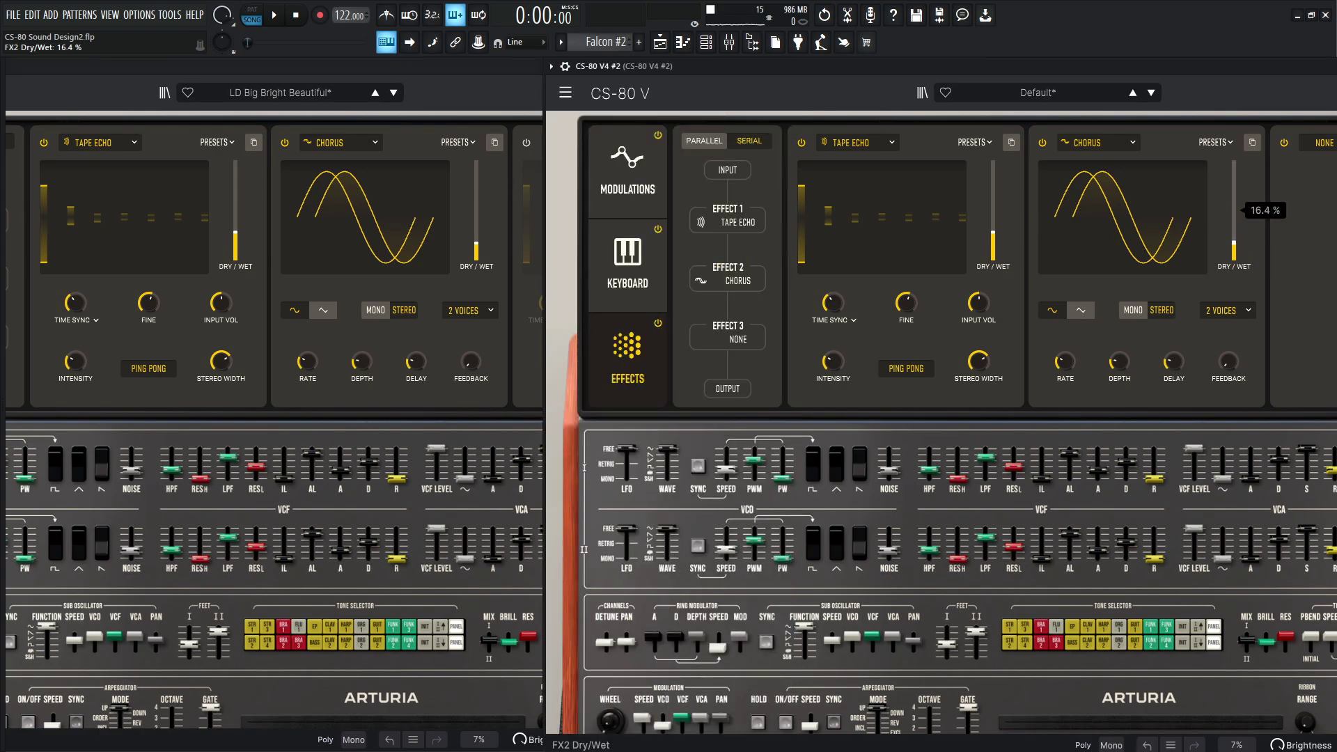
left_click(478, 248)
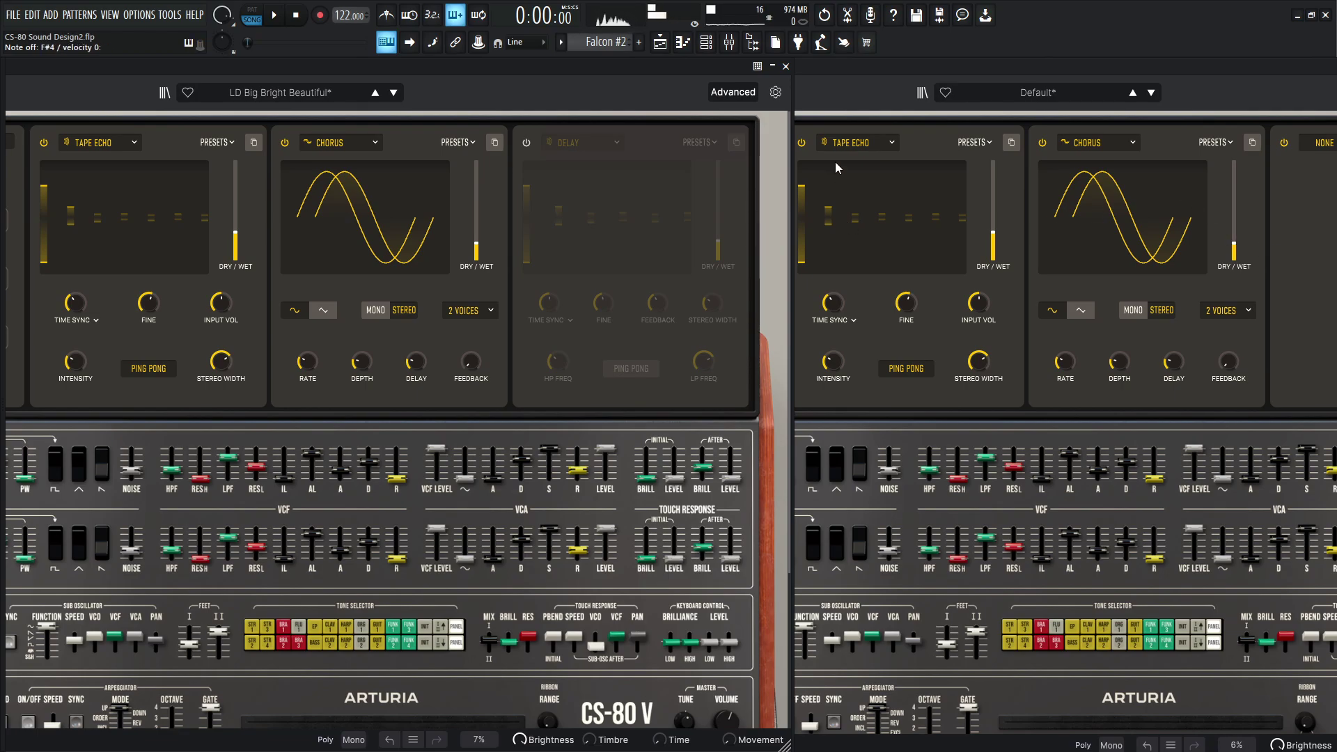
Turn on the reference preset's Delay and set the new instance's third effect slot to Delay.
left_click(527, 143)
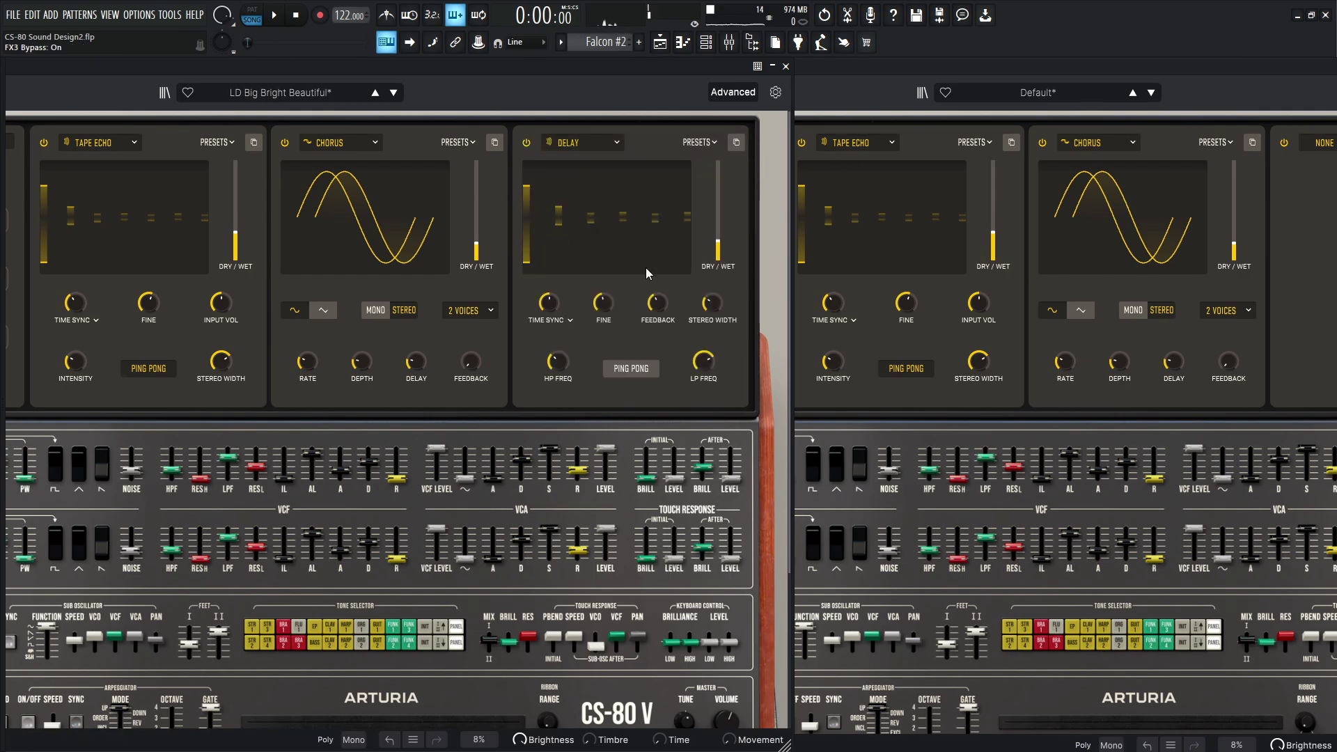
left_click(1208, 77)
left_click(1256, 143)
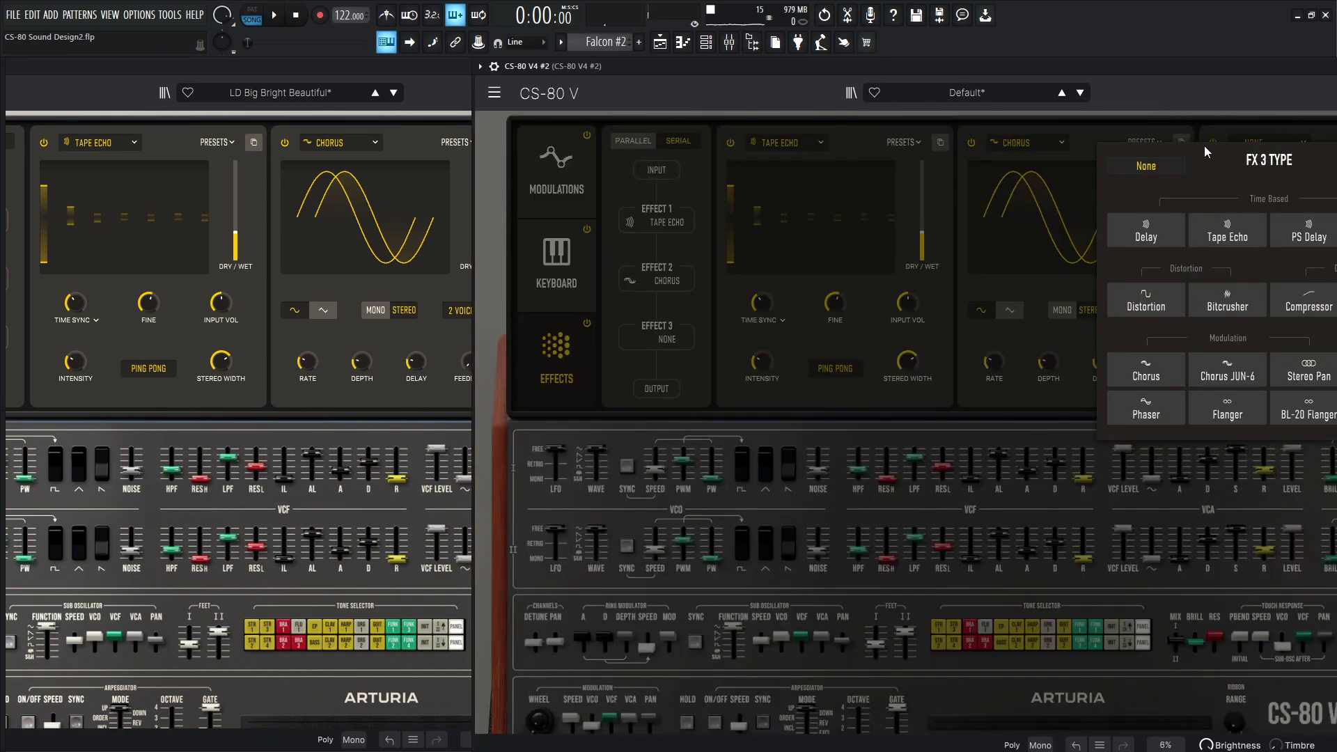
left_click(604, 177)
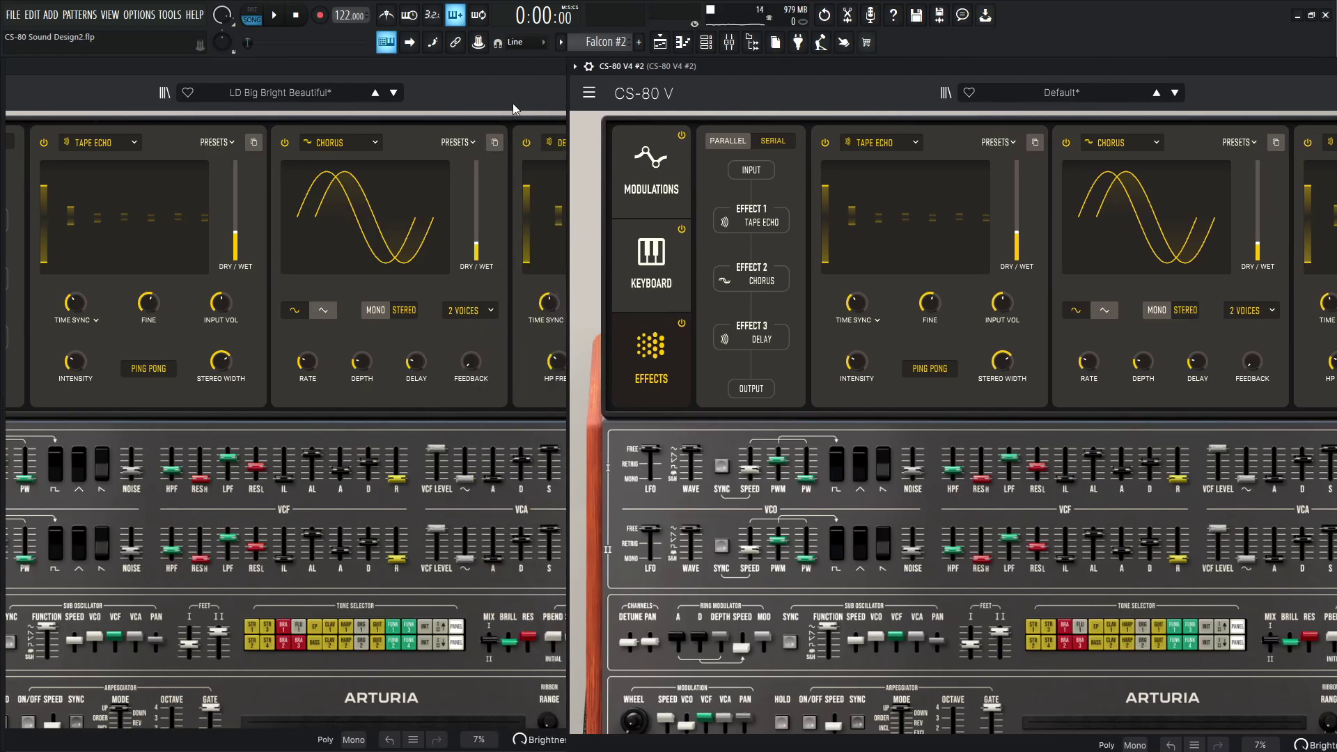
mouse_move(550, 302)
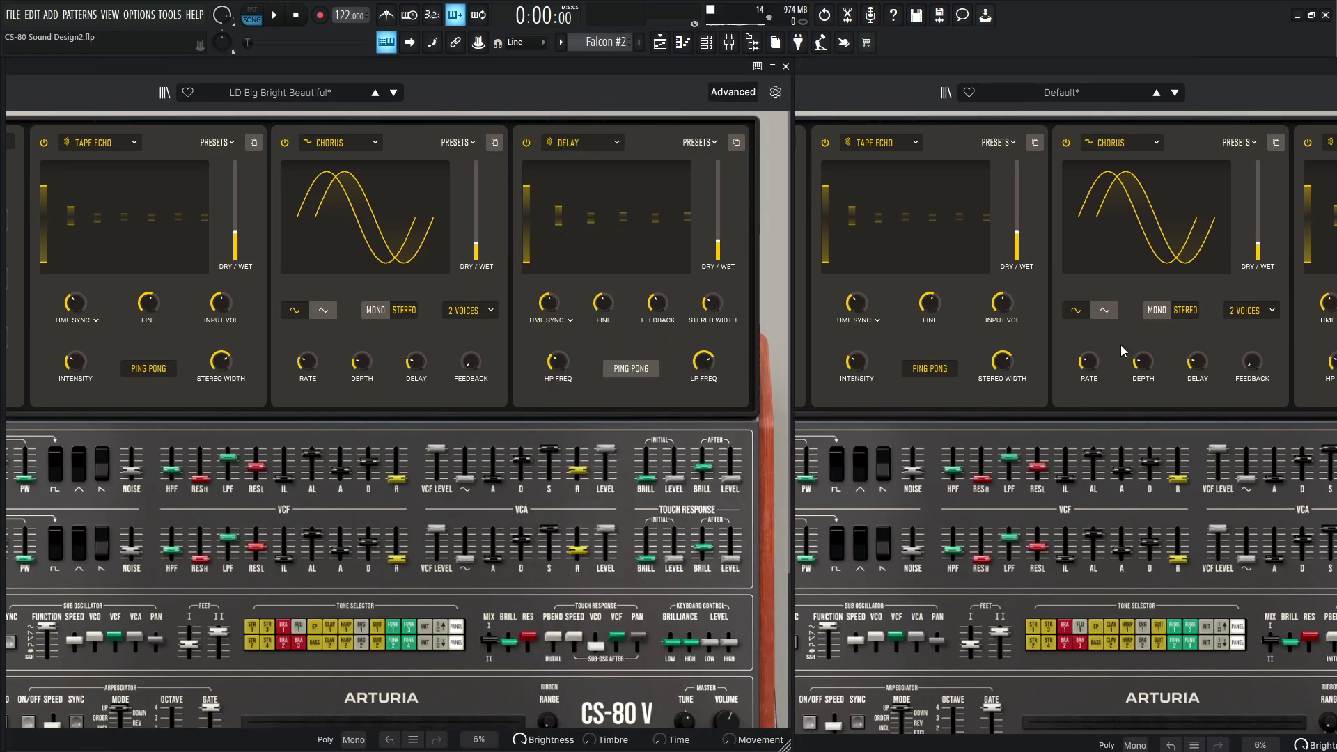
Sync the new Delay's time to tempo and nudge its fine time to -0.002 ms.
left_click(1139, 70)
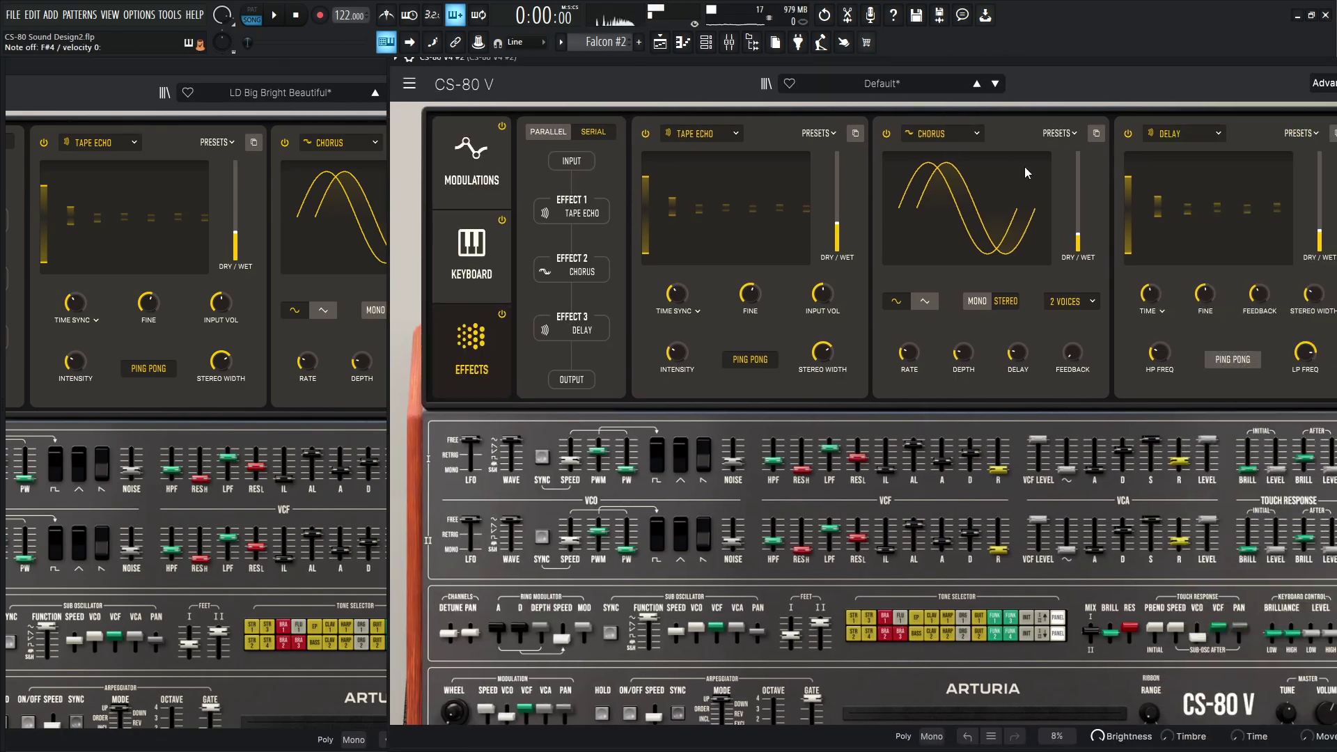
left_click(1156, 310)
left_click(1110, 275)
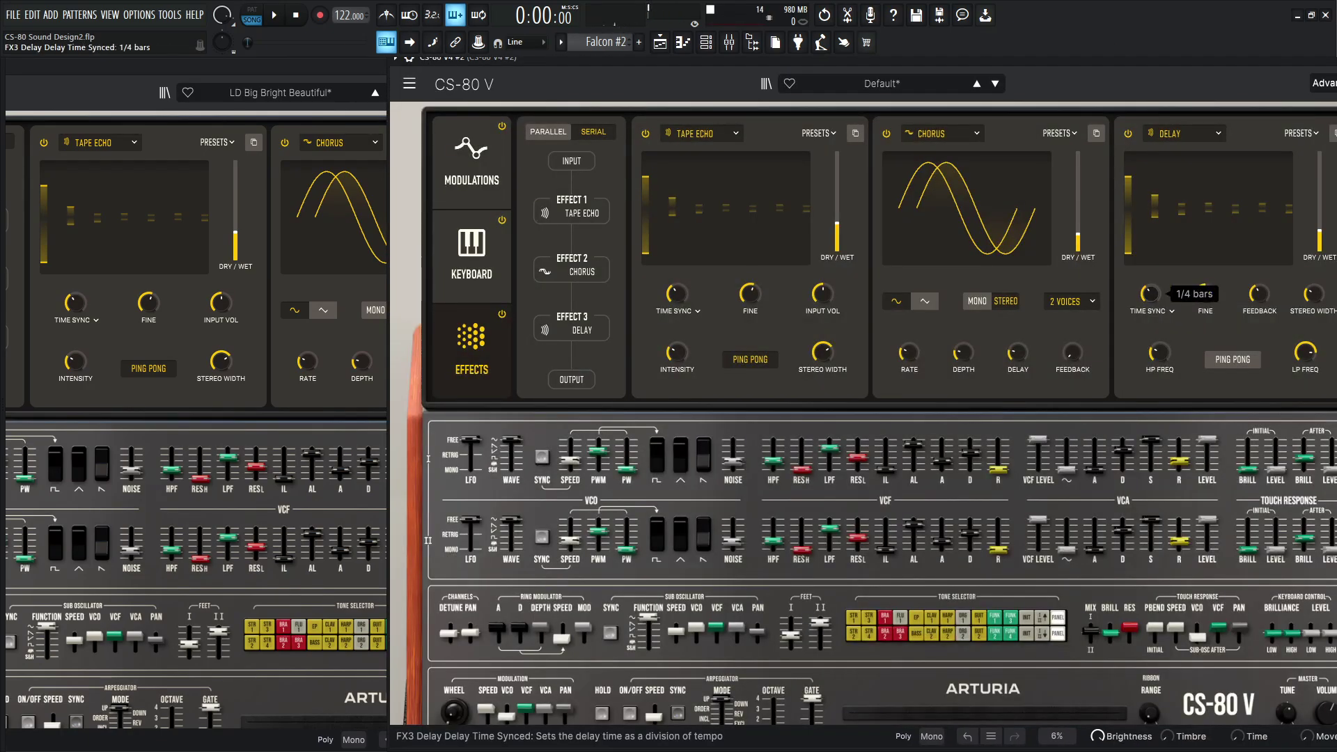
left_click(338, 68)
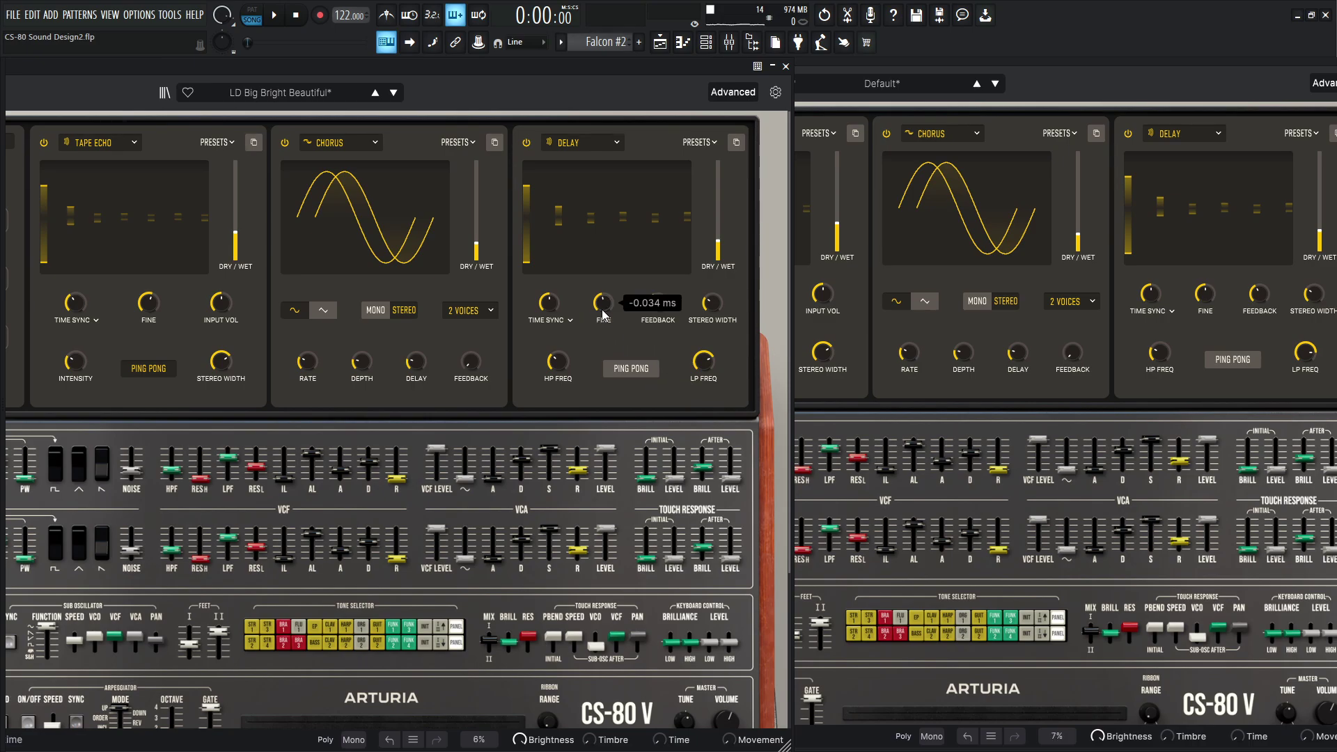
left_click(1205, 294)
left_click_drag(1205, 294, 1205, 296)
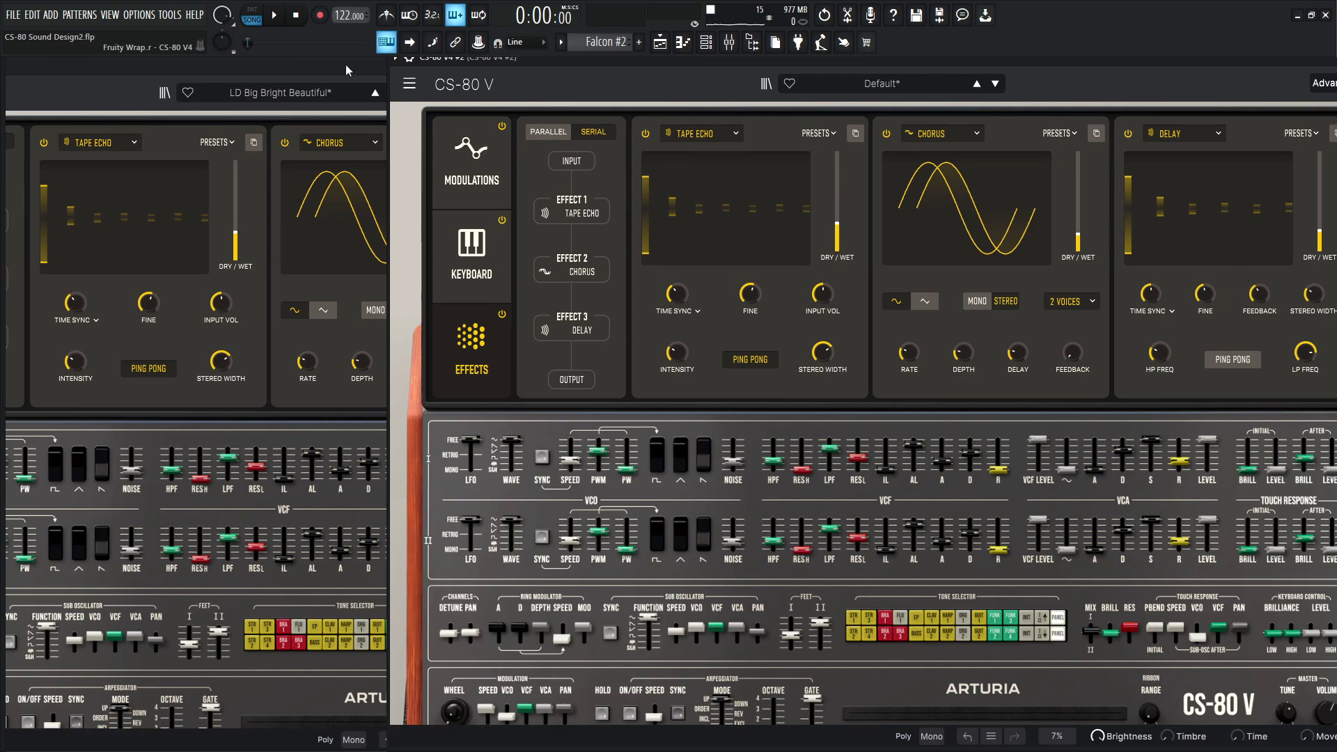
Raise the new Delay's dry/wet to 18.0 % and close the effects panel.
left_click(314, 67)
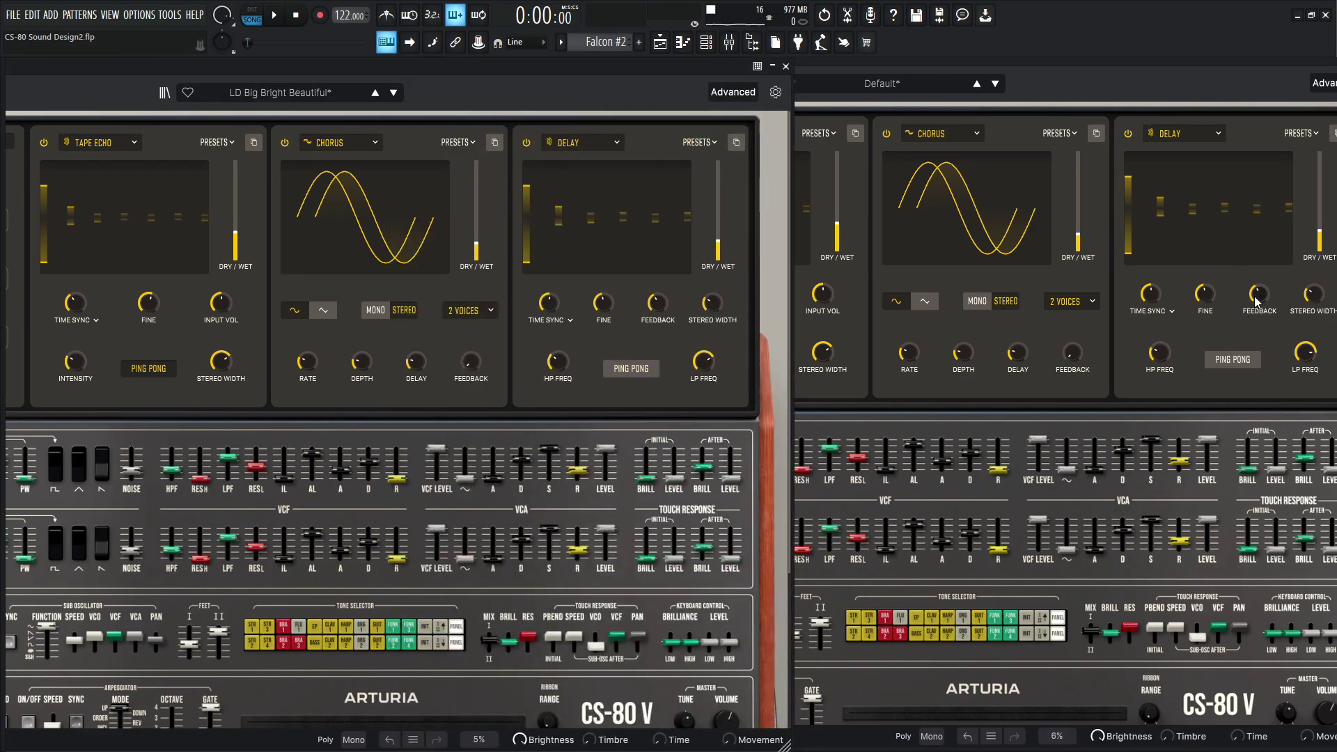
left_click(1257, 301)
left_click(328, 72)
left_click(1318, 238)
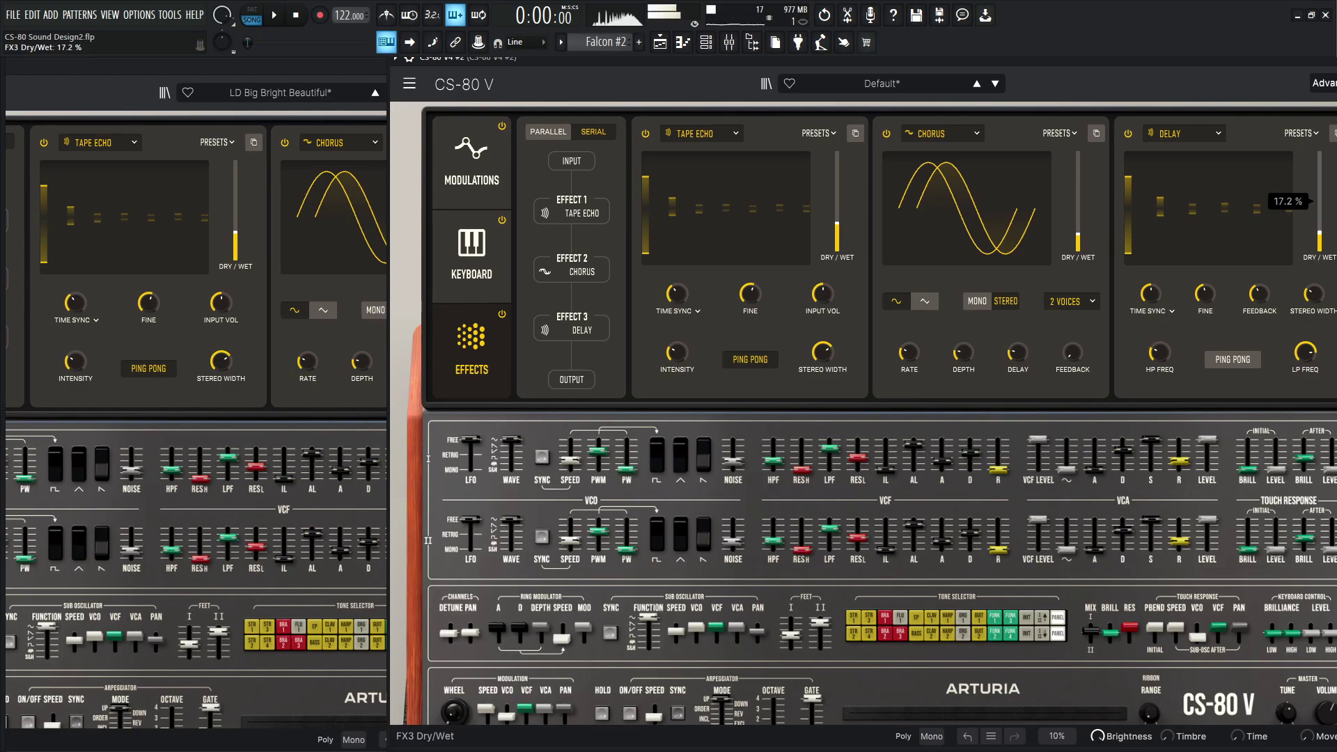
left_click_drag(1318, 238, 1318, 236)
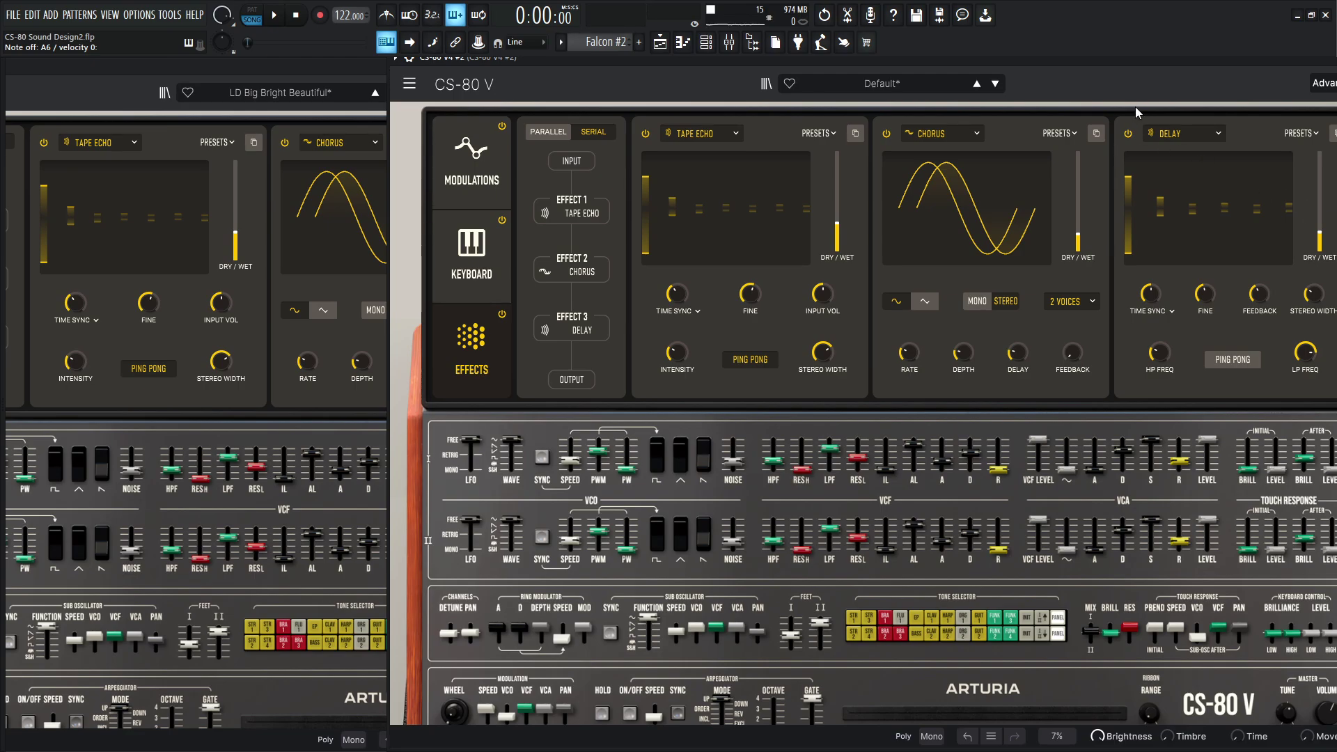
left_click(1322, 83)
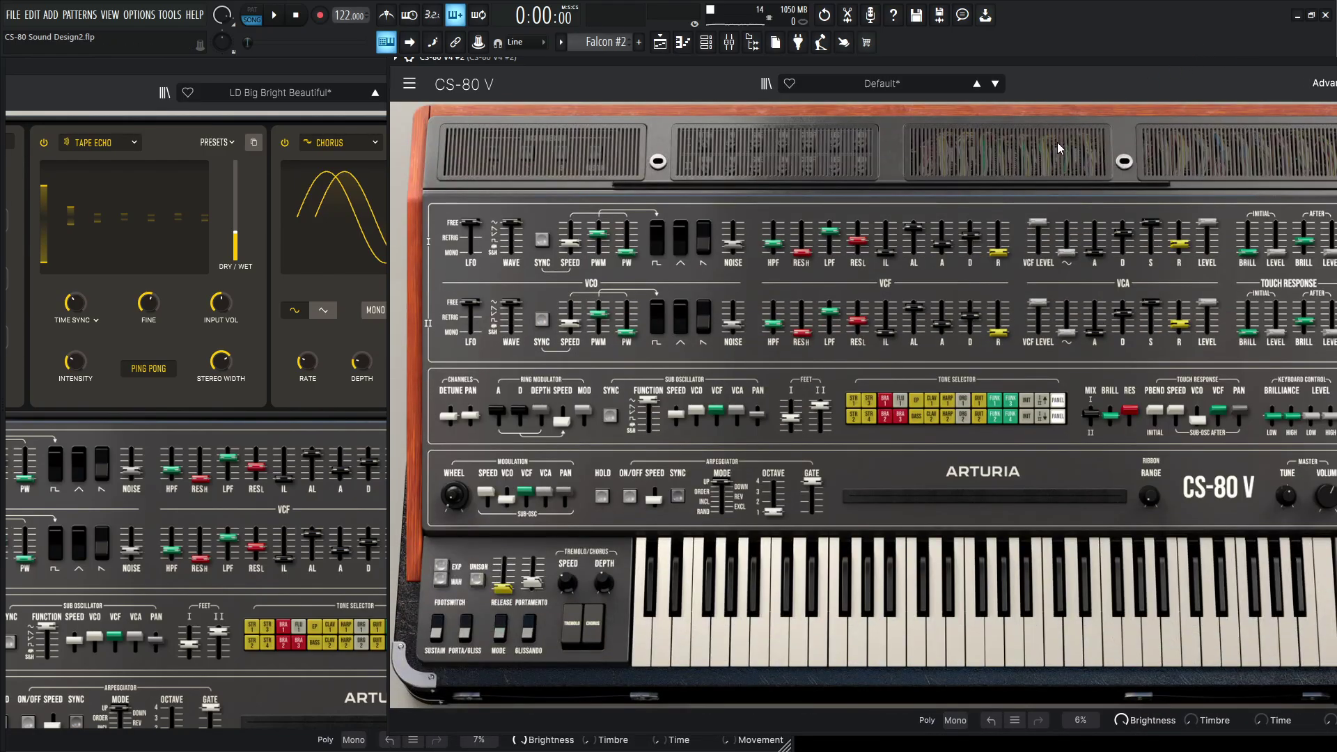
Close the advanced effects panels on both CS-80 V instances.
left_click(347, 67)
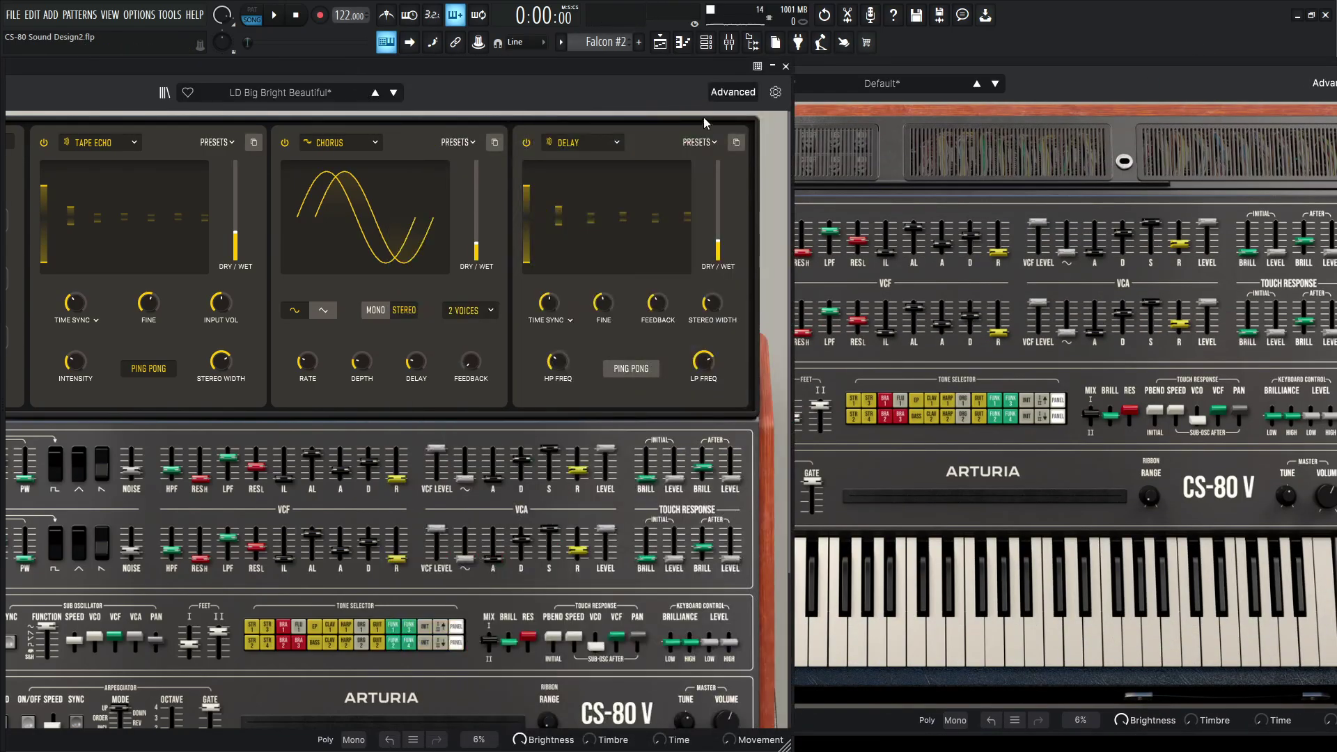
left_click(722, 97)
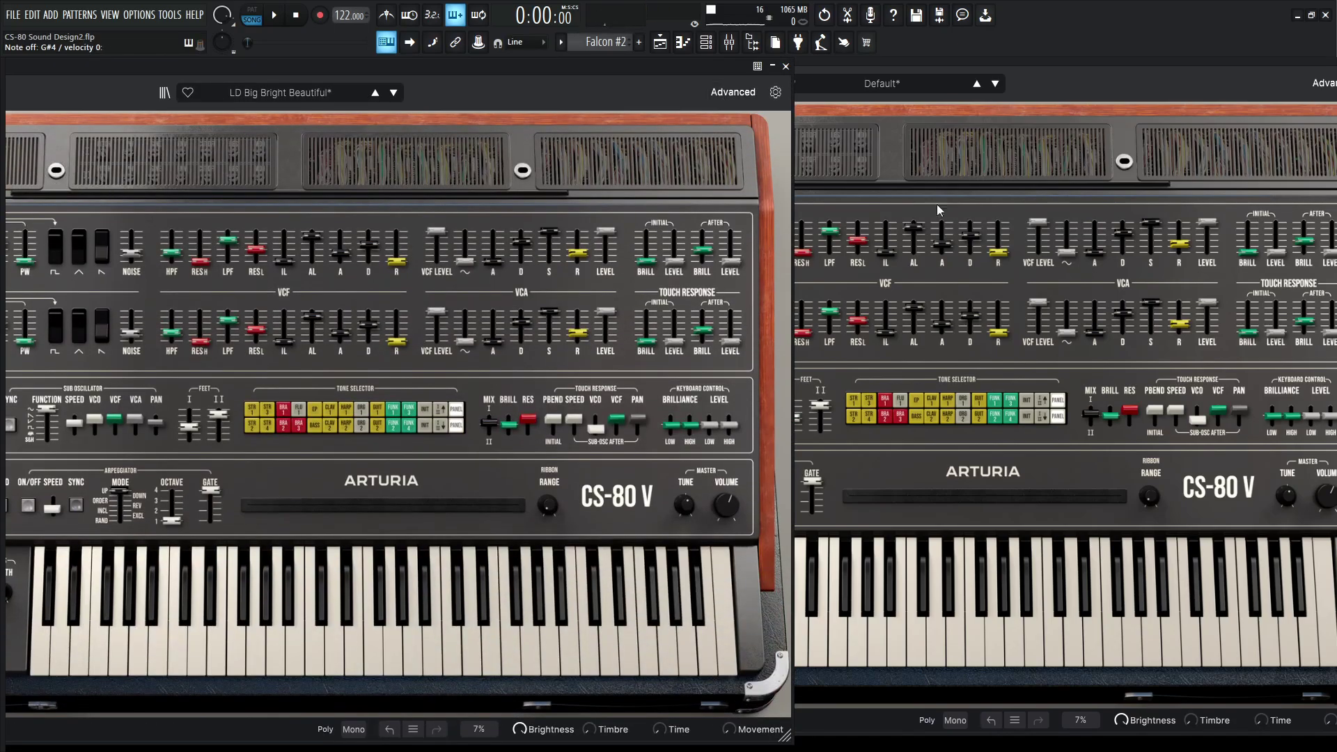
left_click(1075, 70)
left_click(797, 42)
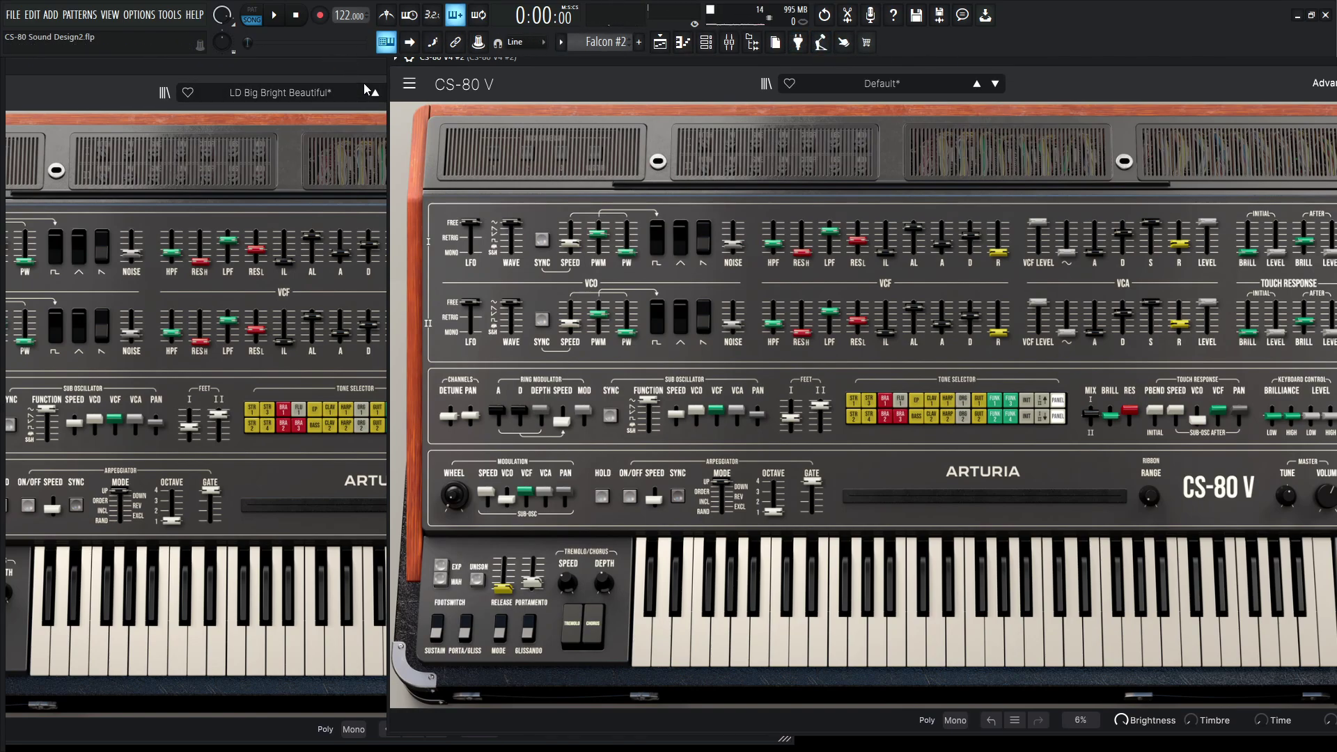
In the Mixer, check VVerb and send the CS-80 V4 #2 channel to it at 51 %.
key("F9")
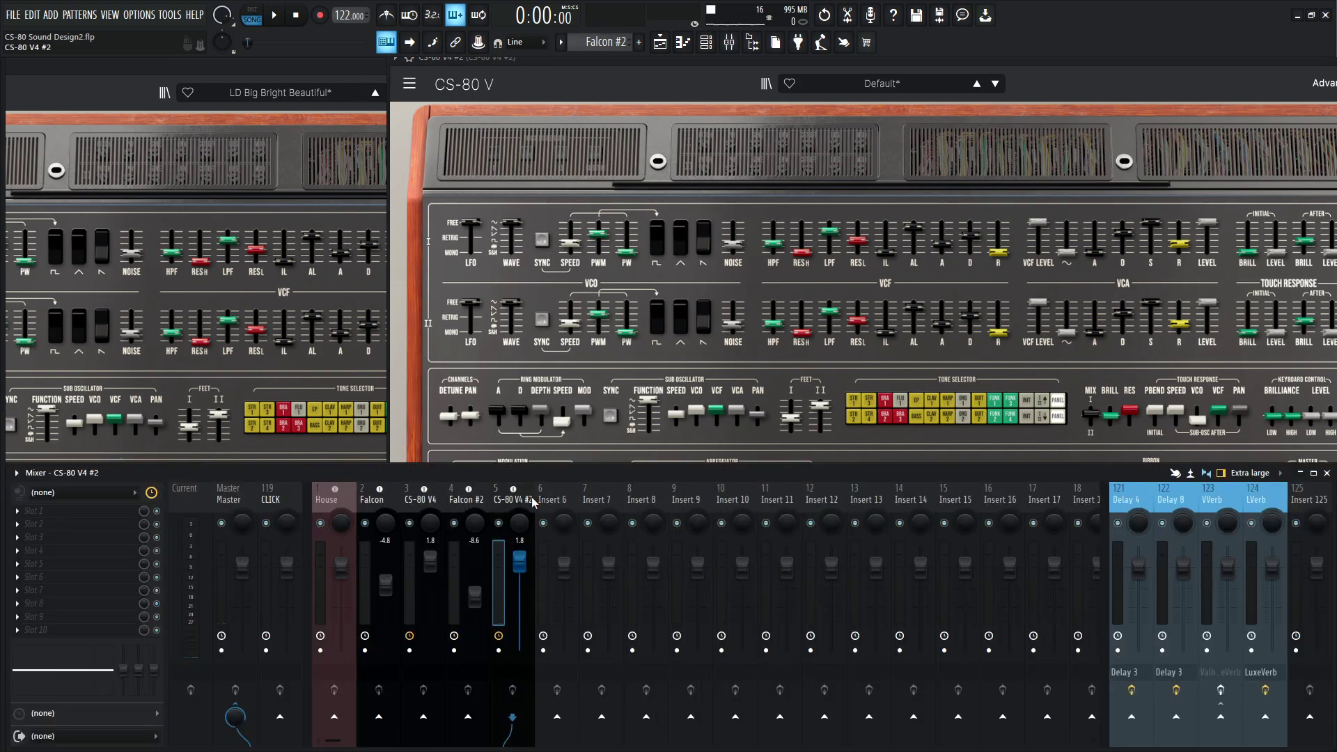
left_click(1222, 674)
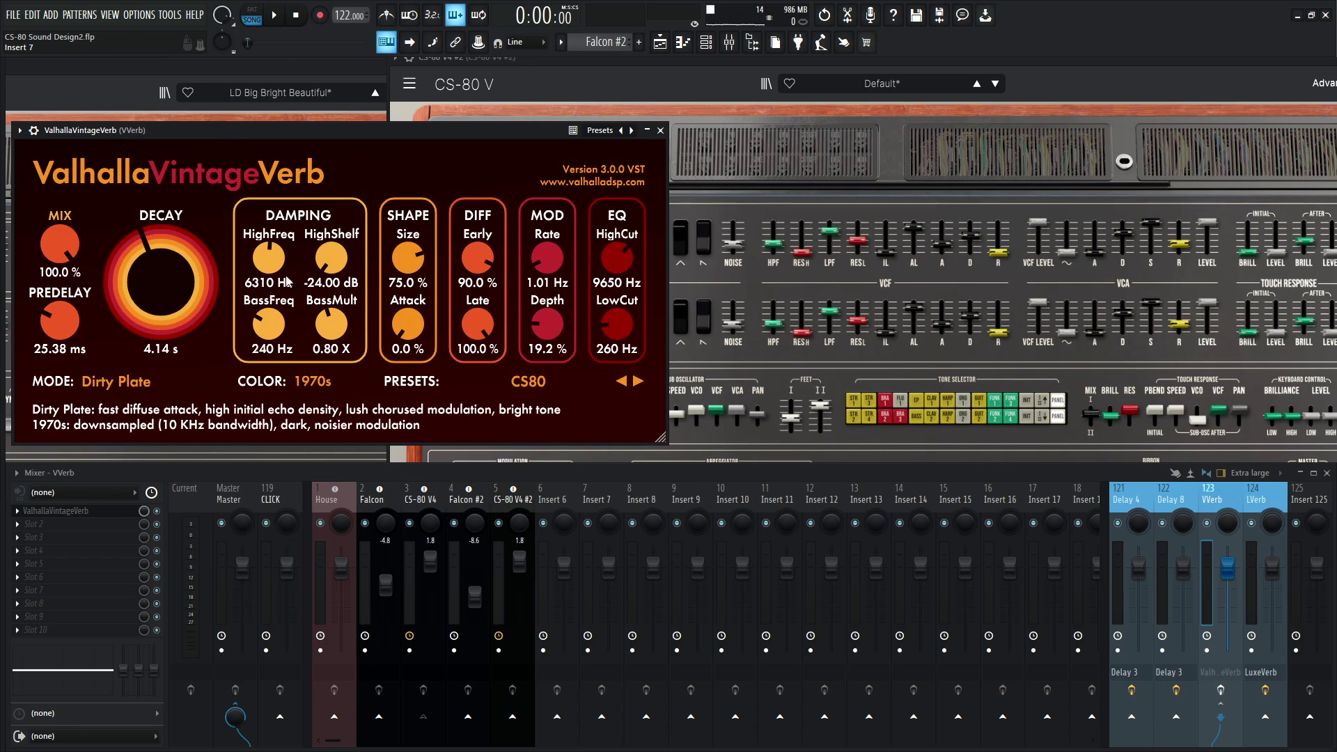
left_click(660, 130)
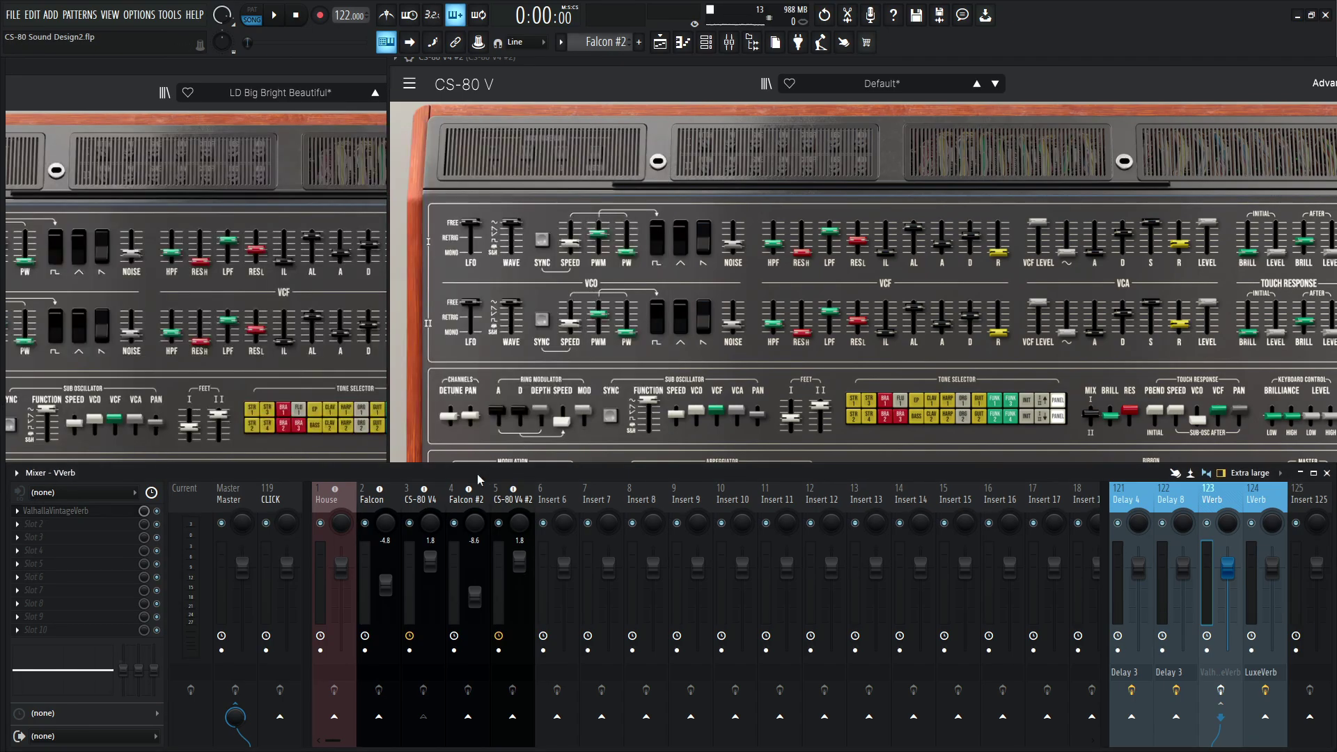
left_click(692, 99)
left_click(1224, 740)
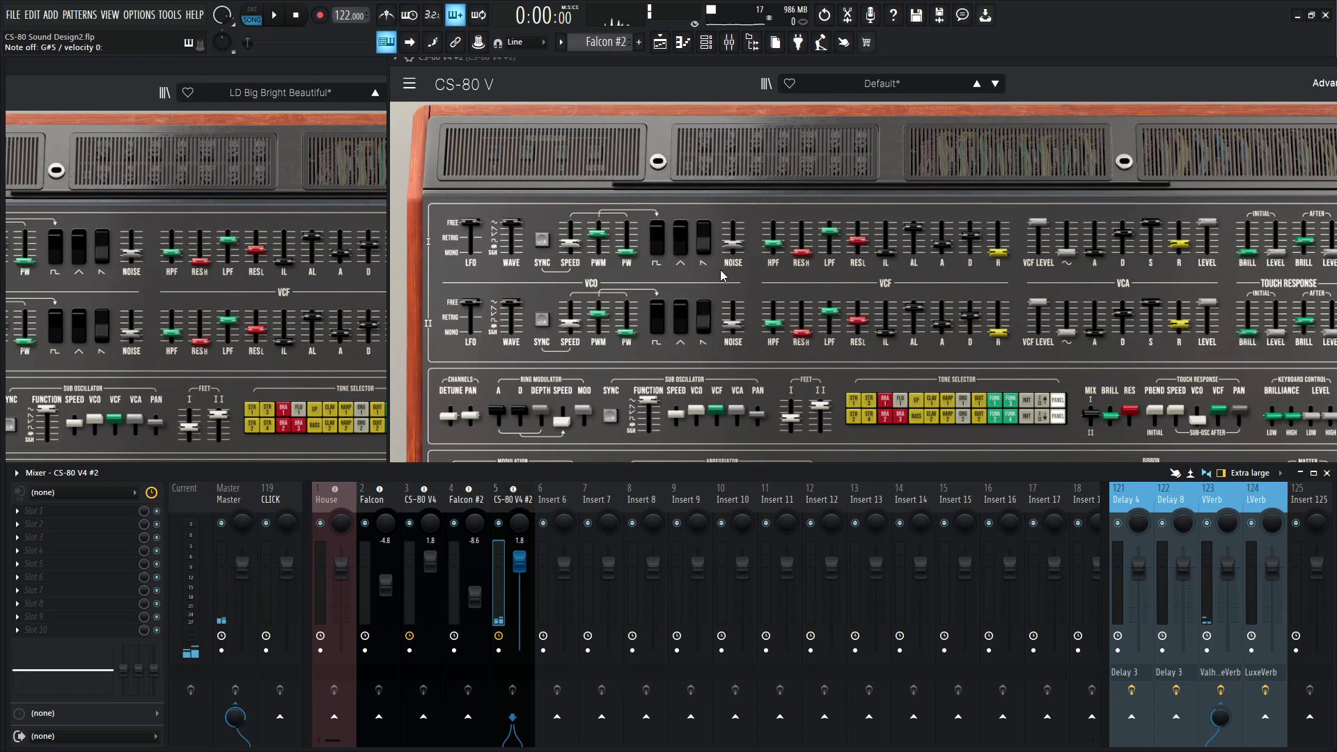
Play the Playlist arrangement to about bar 17 to hear the new synth, then stop.
key("F5")
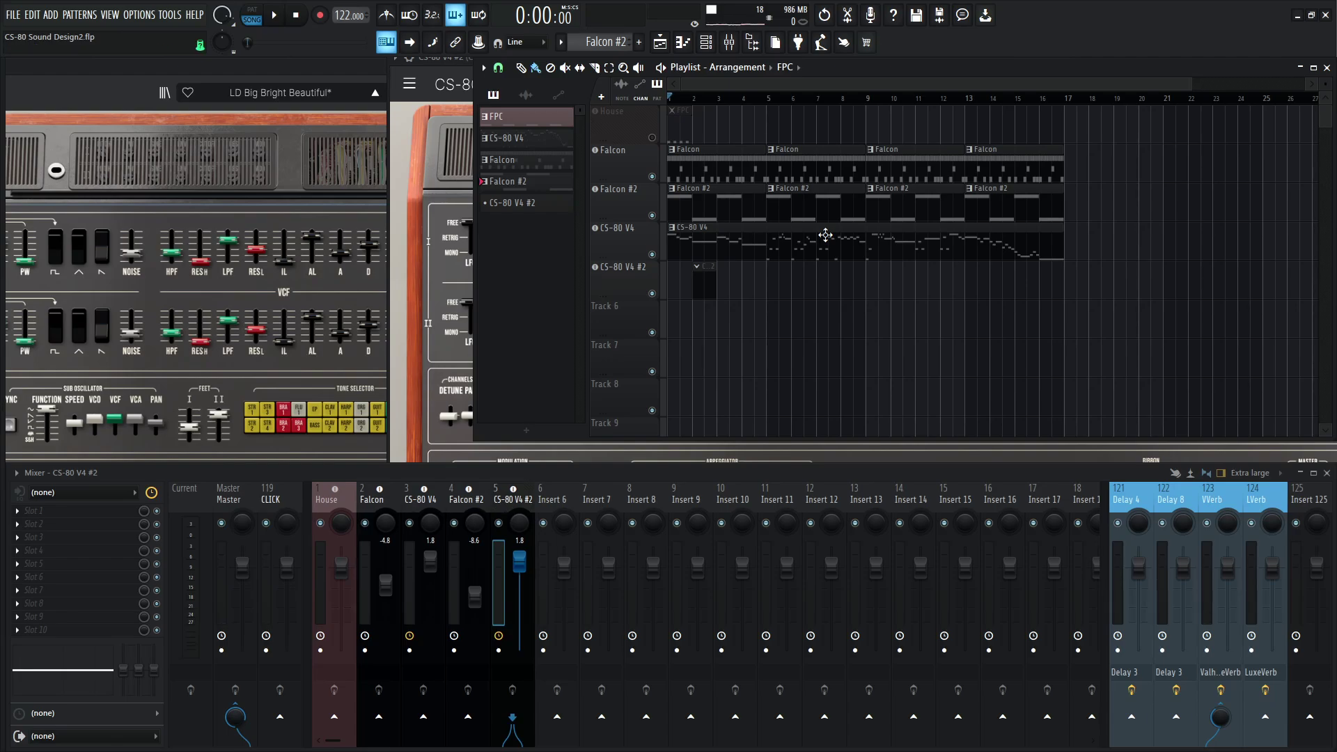
key("space")
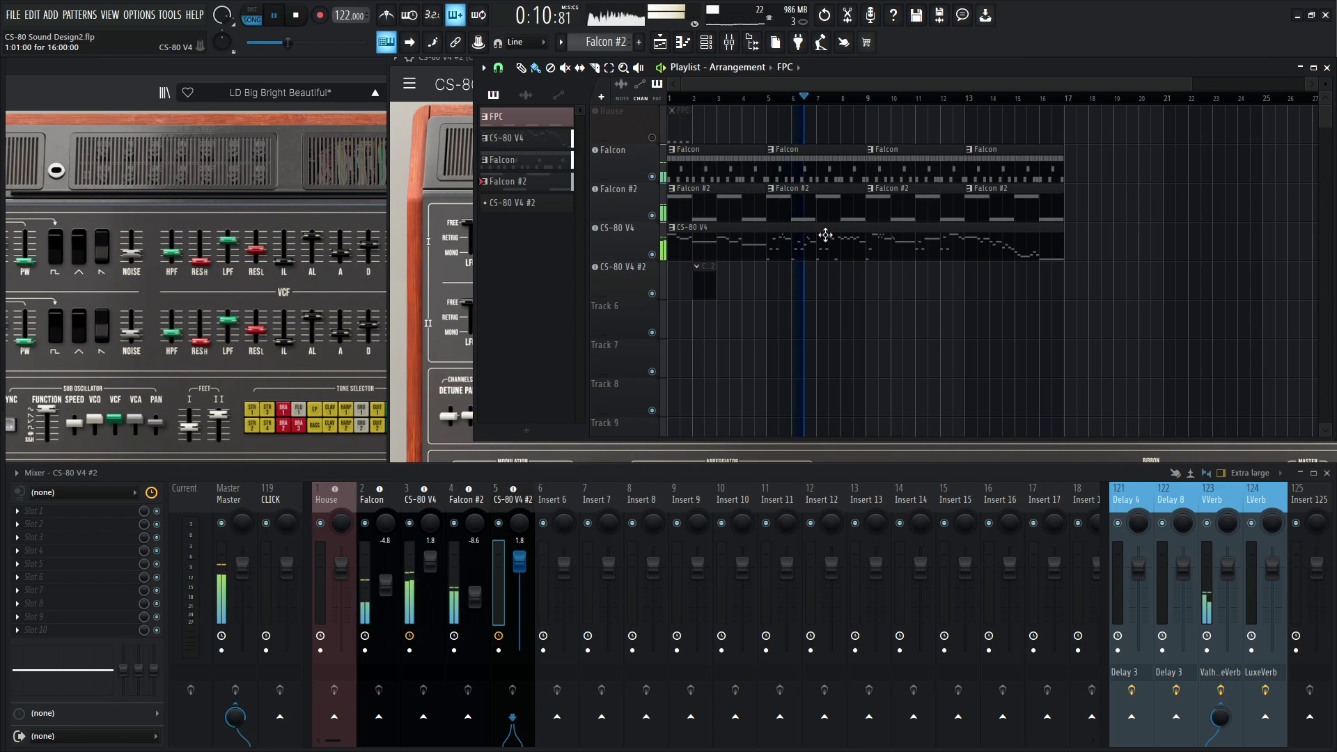
key("F5")
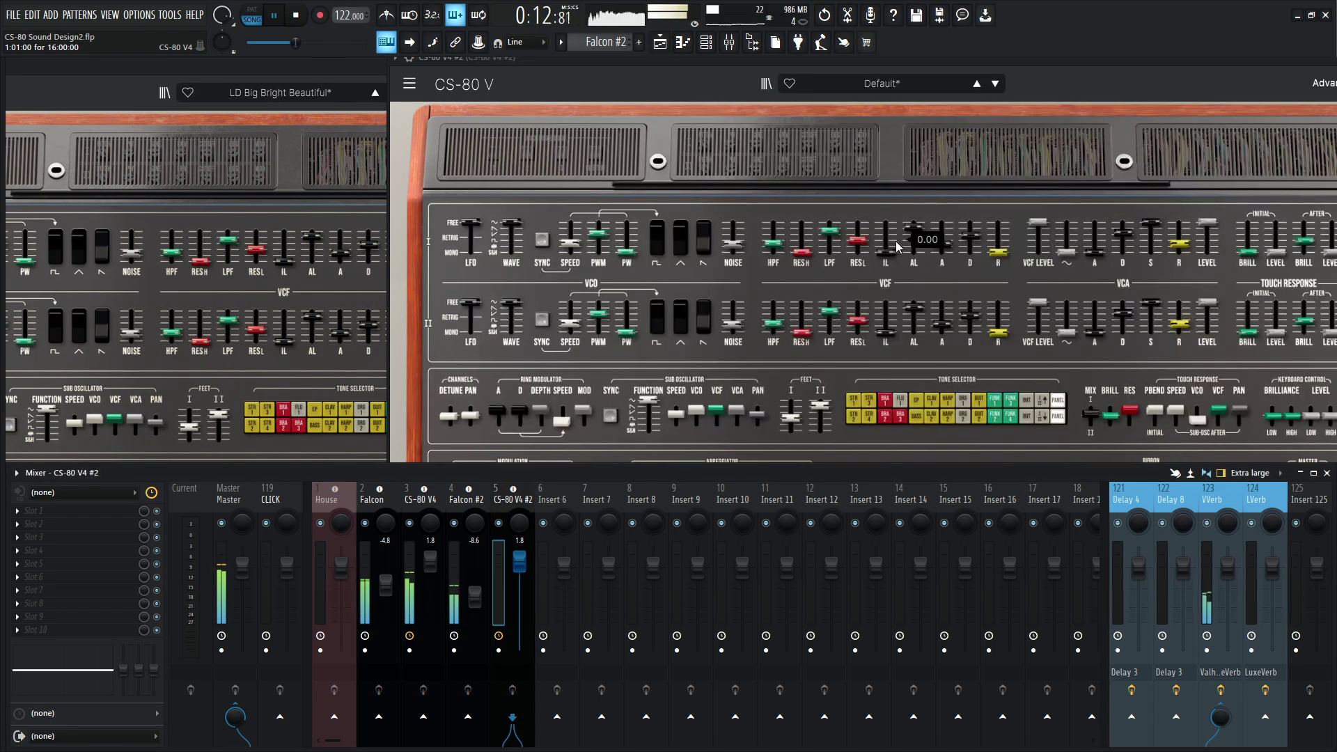
key("F5")
key("F9")
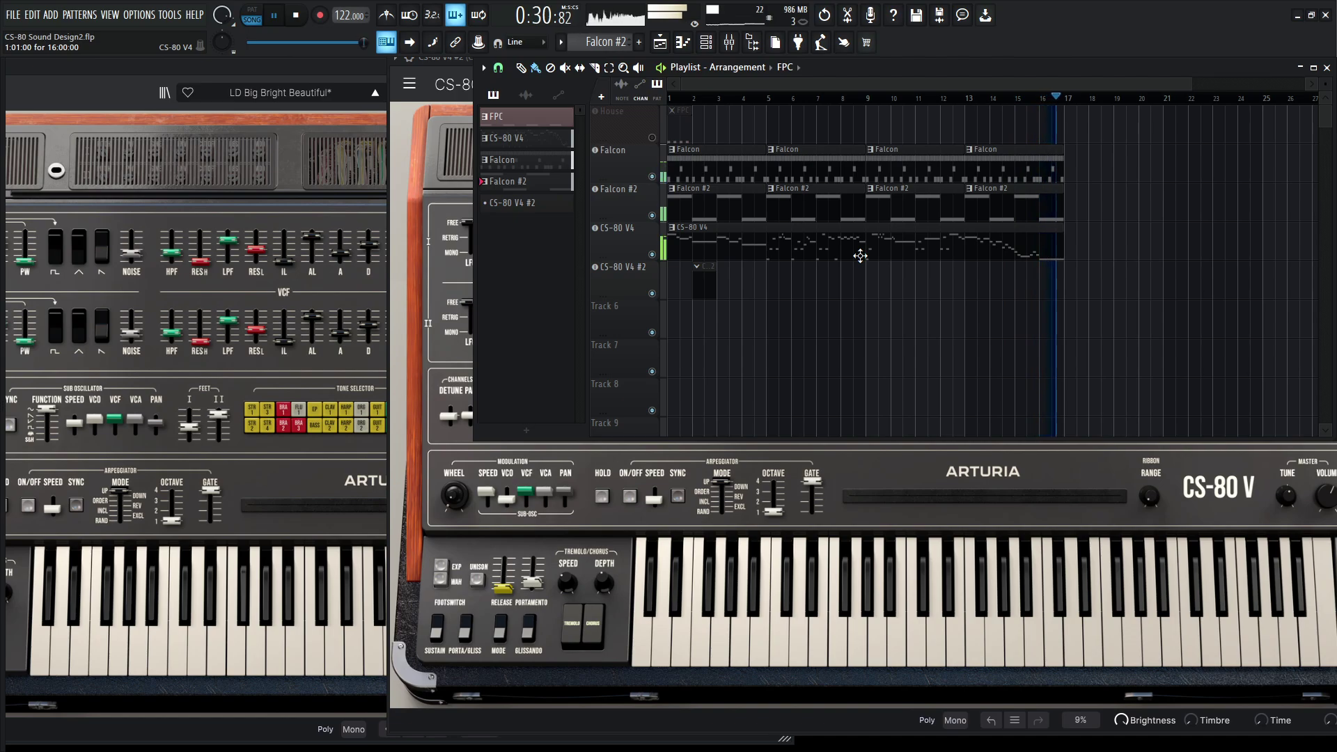
key("space")
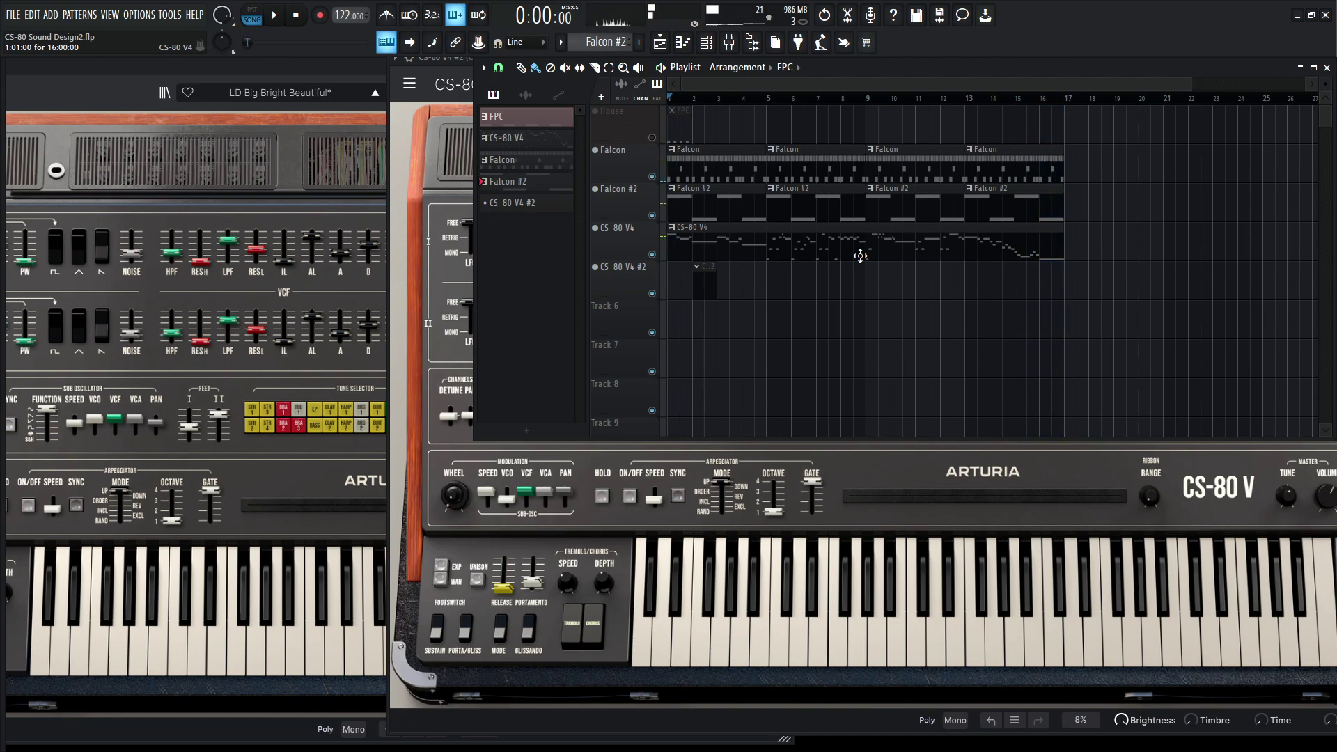